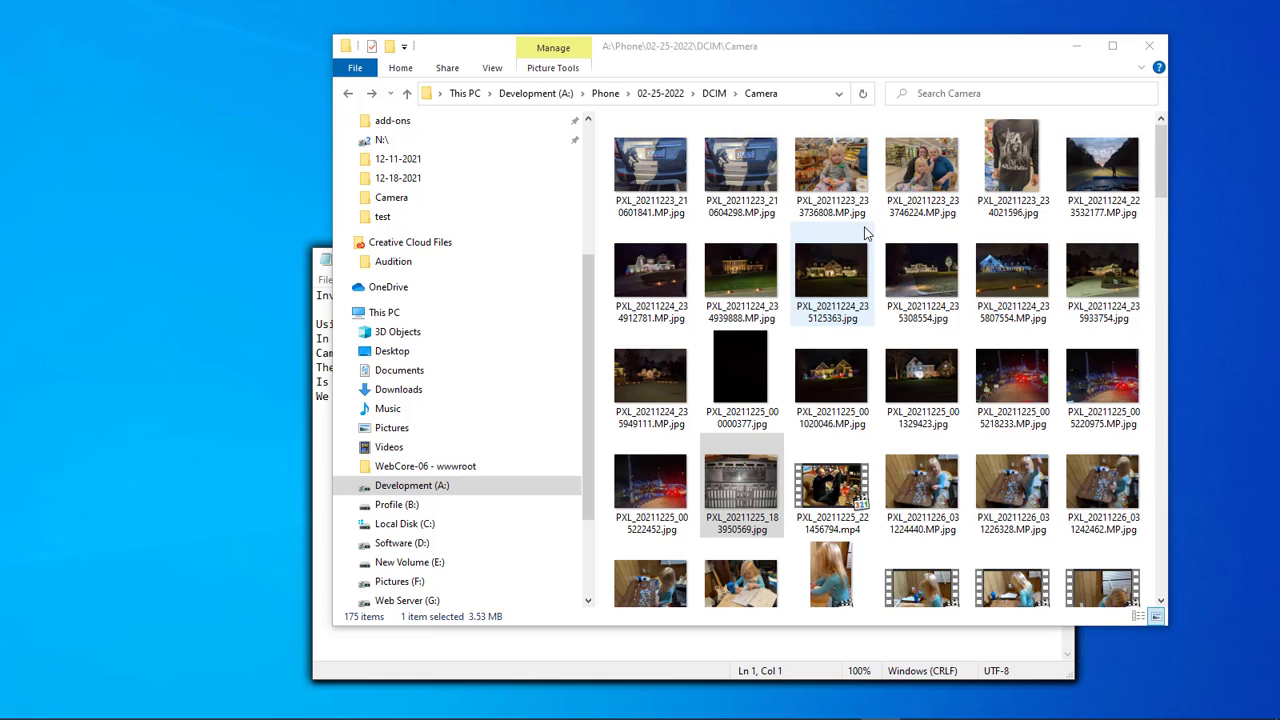
Open the Development (A:) drive in a separate window and go into its Phone folder.
left_click_drag(906, 53, 887, 49)
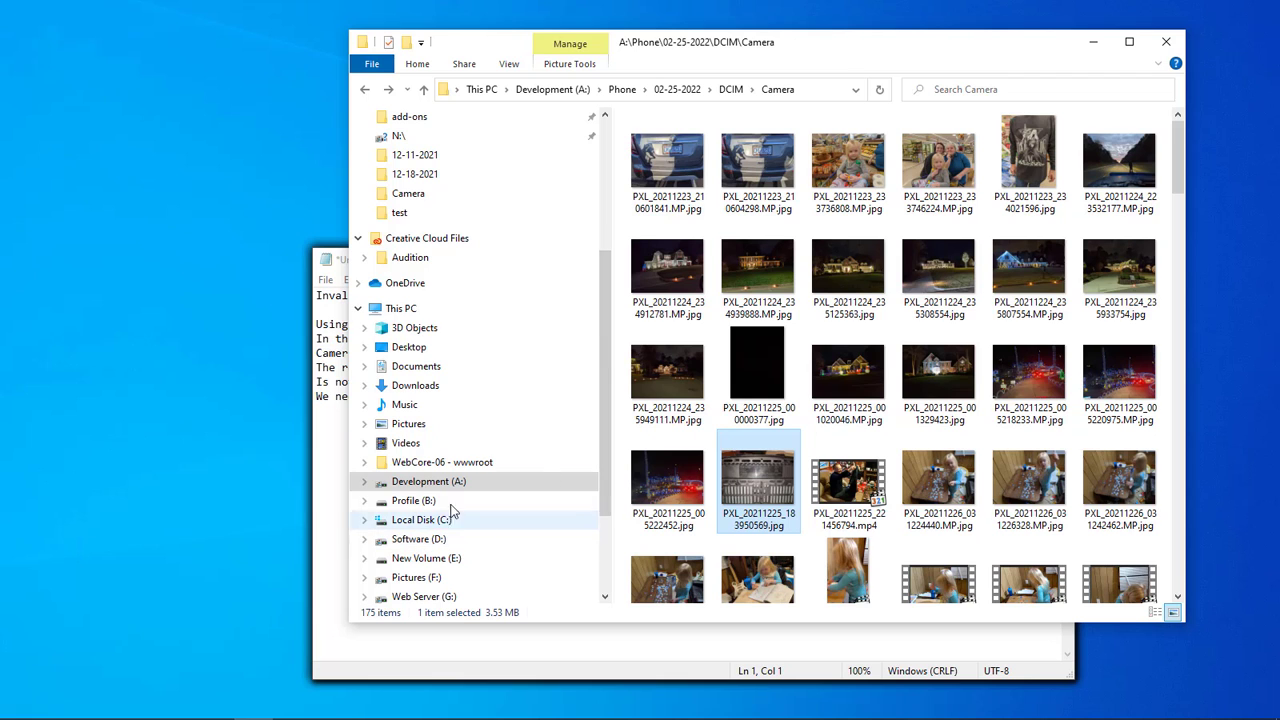
right_click(425, 488)
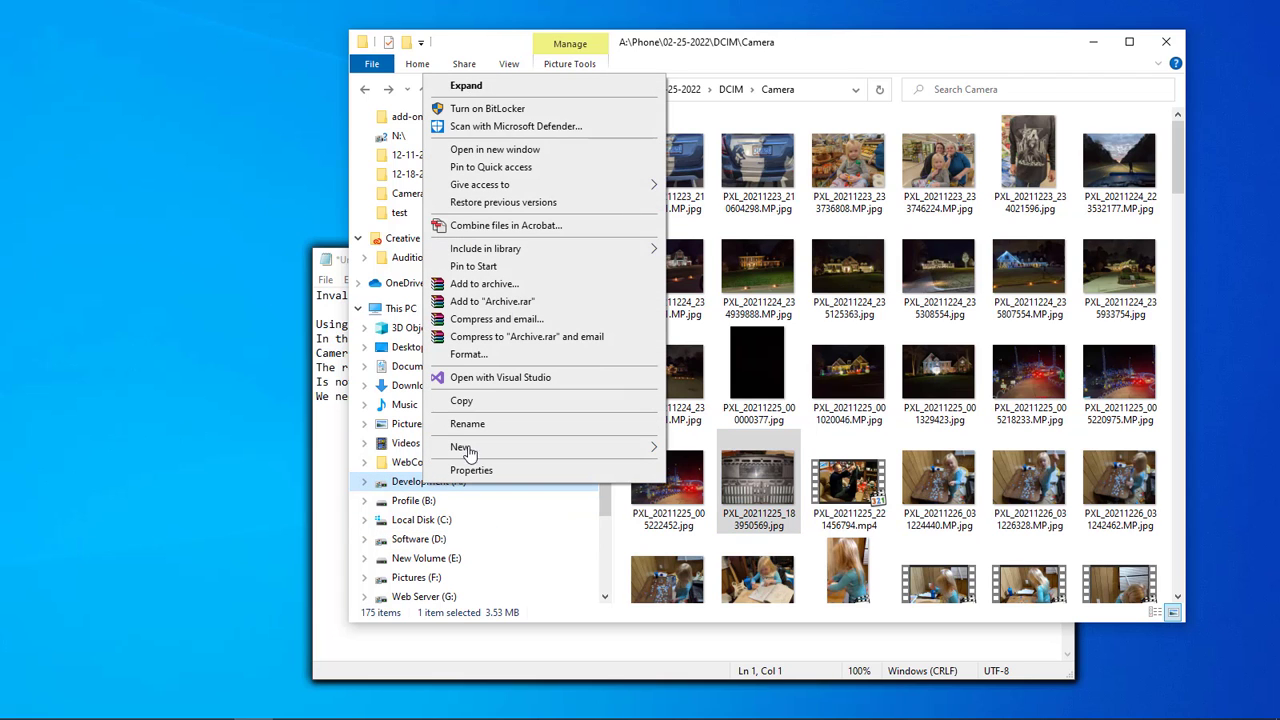
left_click(495, 150)
left_click_drag(758, 48, 604, 112)
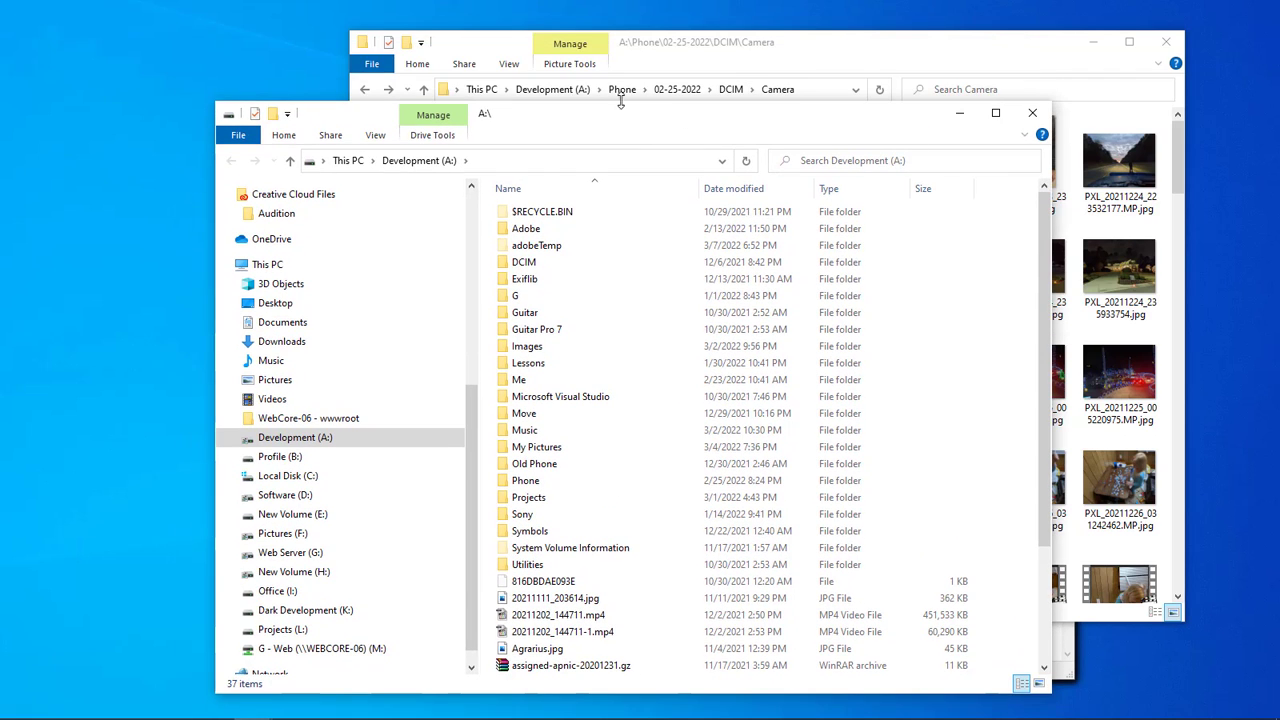
double_click(525, 481)
left_click_drag(645, 123, 556, 120)
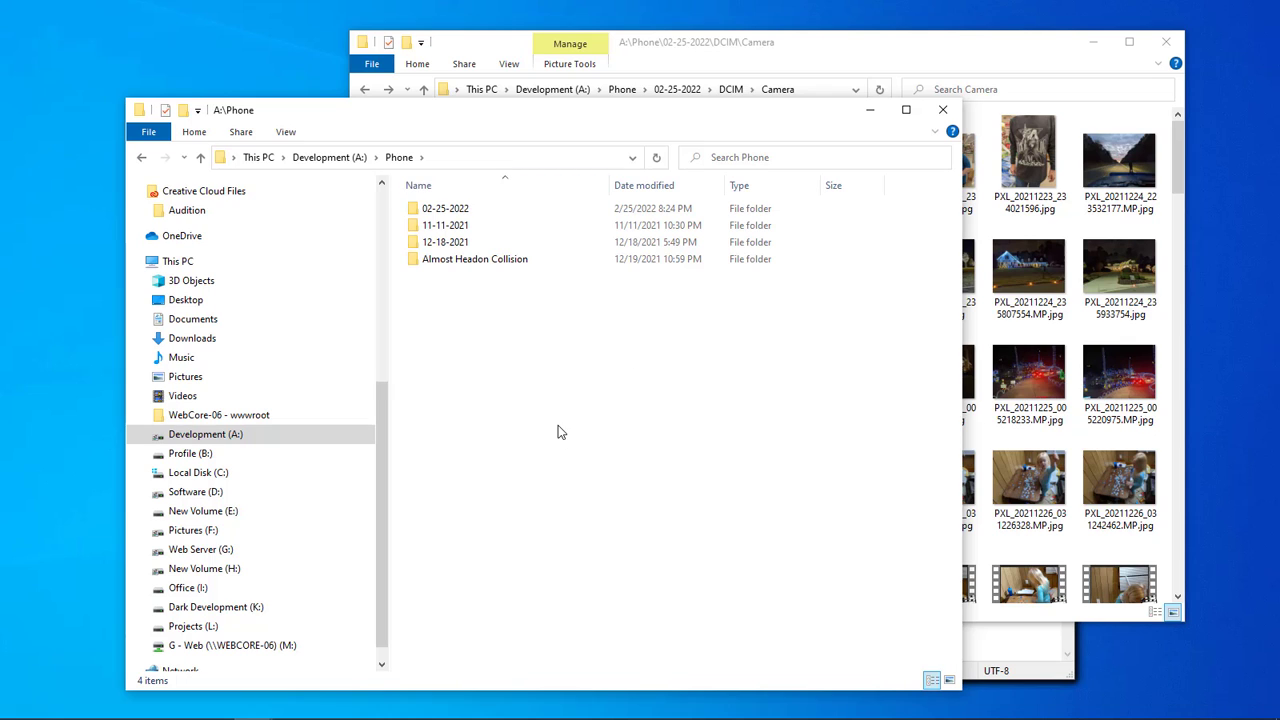
Switch the Camera folder of 02-25-2022 to the Details view so its files are listed with their dates.
left_click(876, 48)
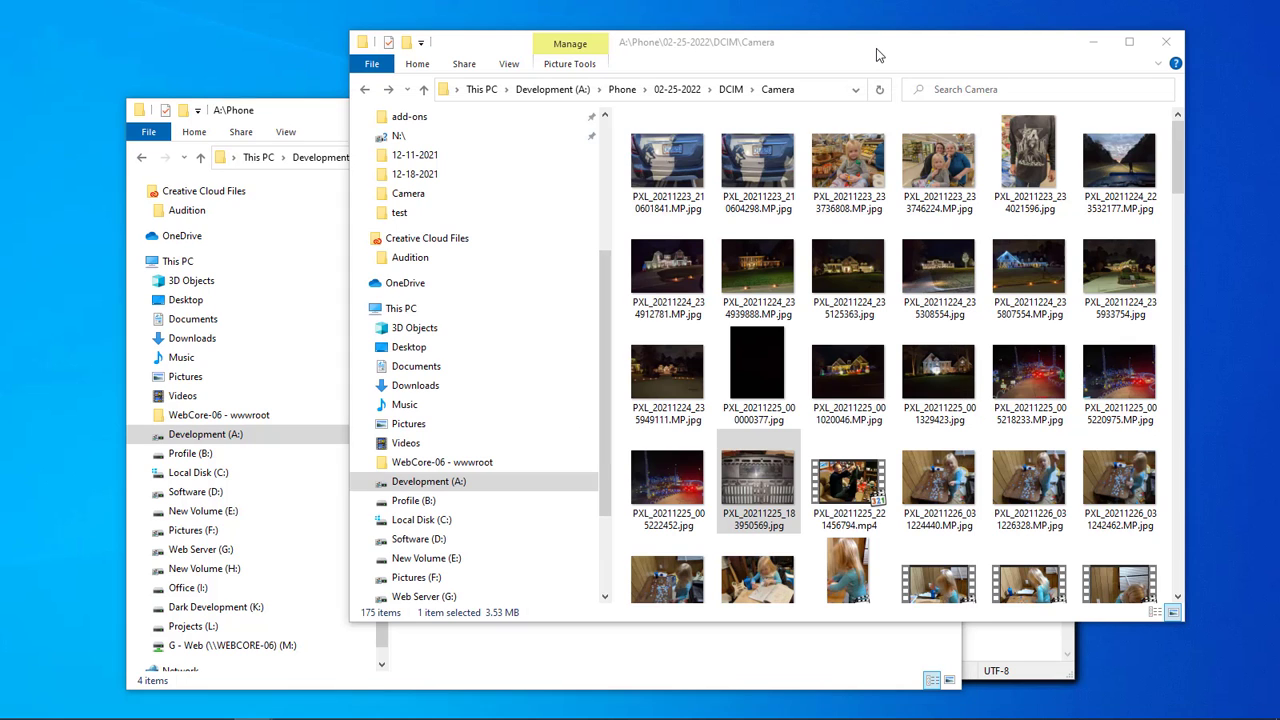
right_click(896, 214)
mouse_move(1076, 222)
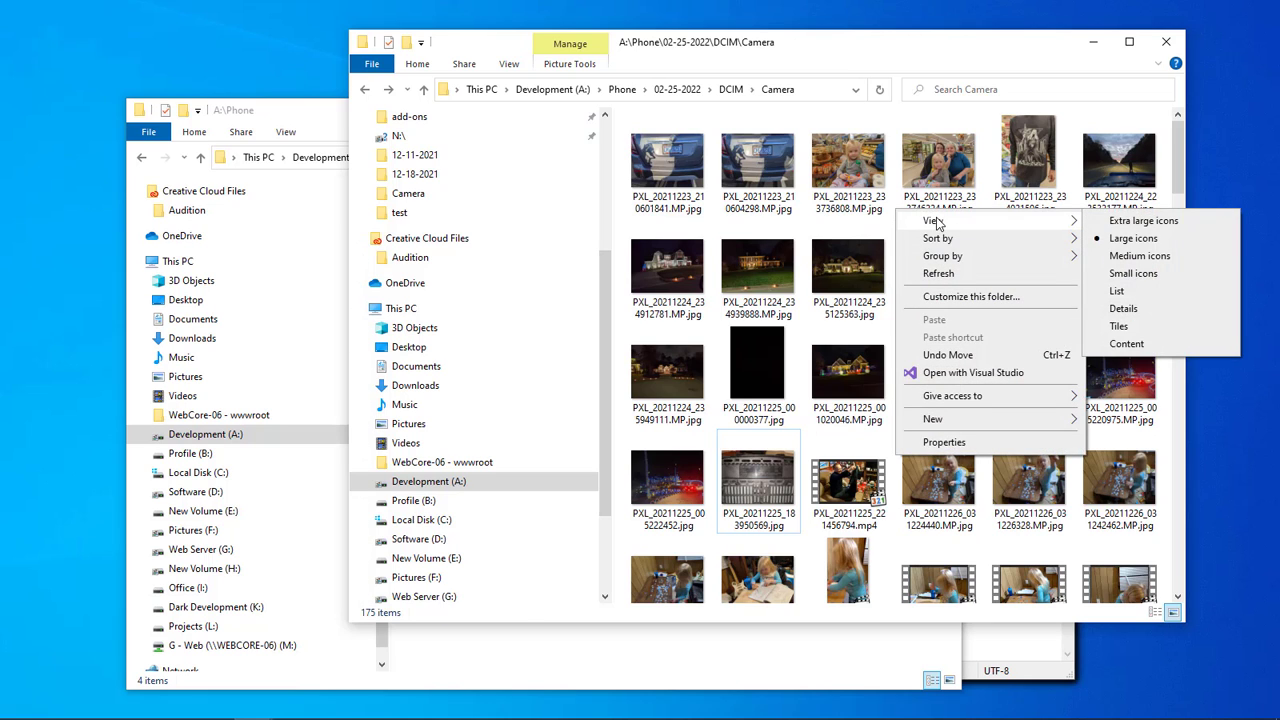
left_click(1123, 308)
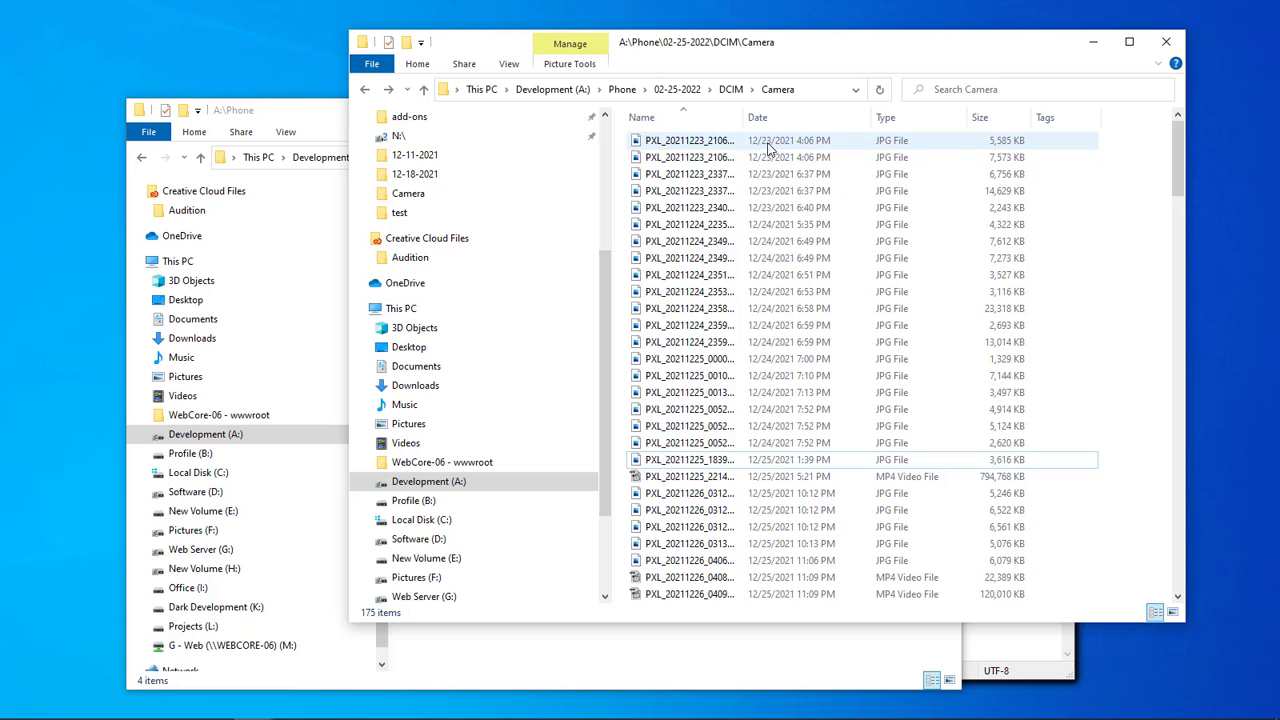
left_click_drag(710, 50, 790, 54)
scroll(900, 412, "down", 8)
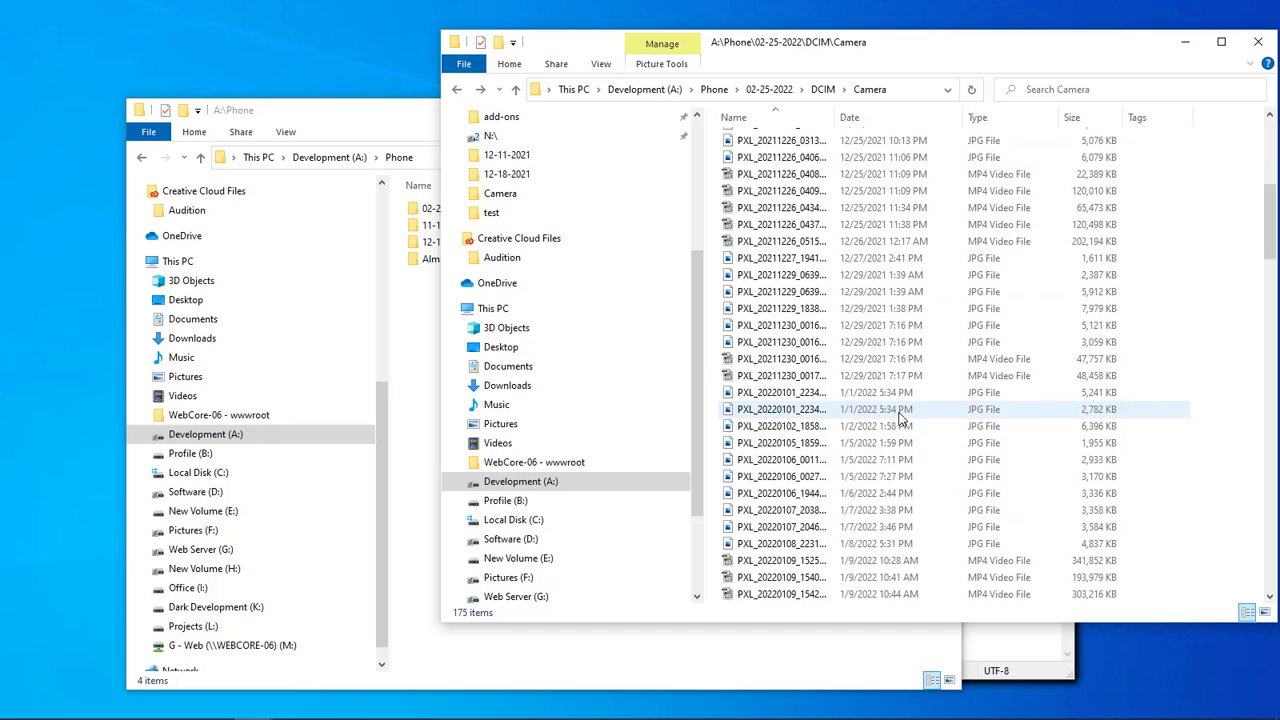
Create two folders named 2021 and 2022 inside the Phone folder.
left_click(410, 325)
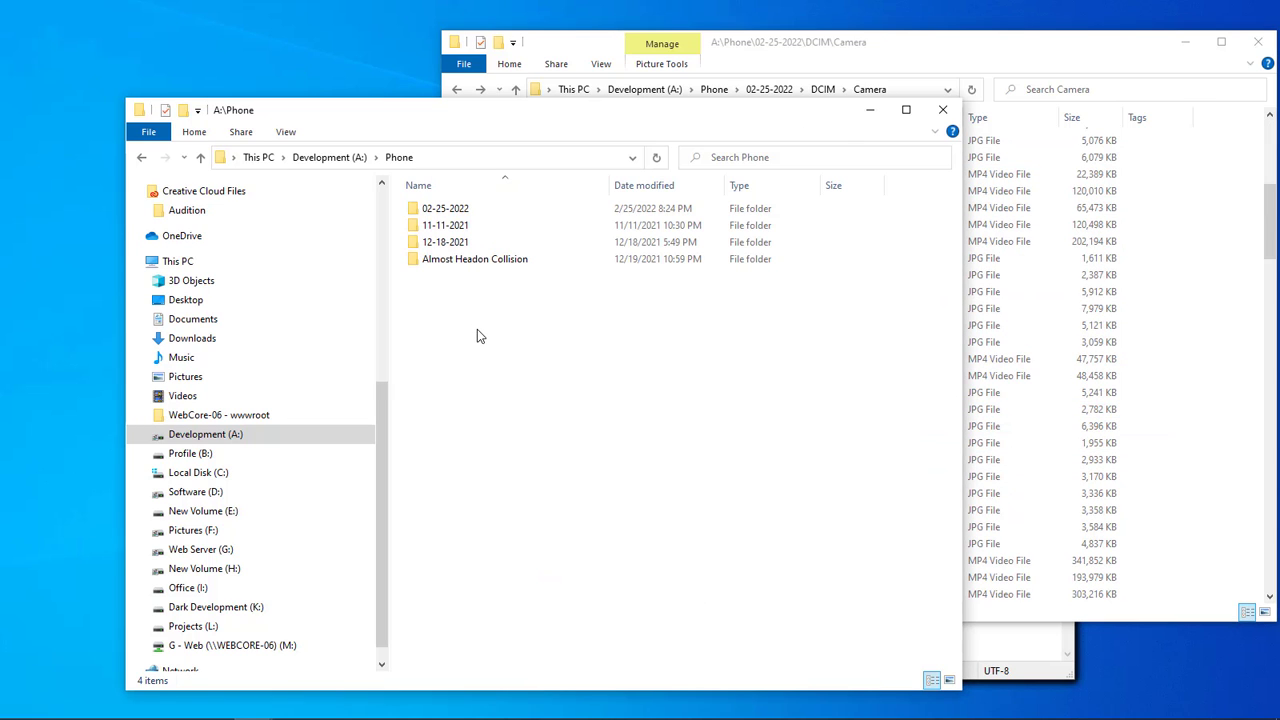
key("ctrl+shift+n")
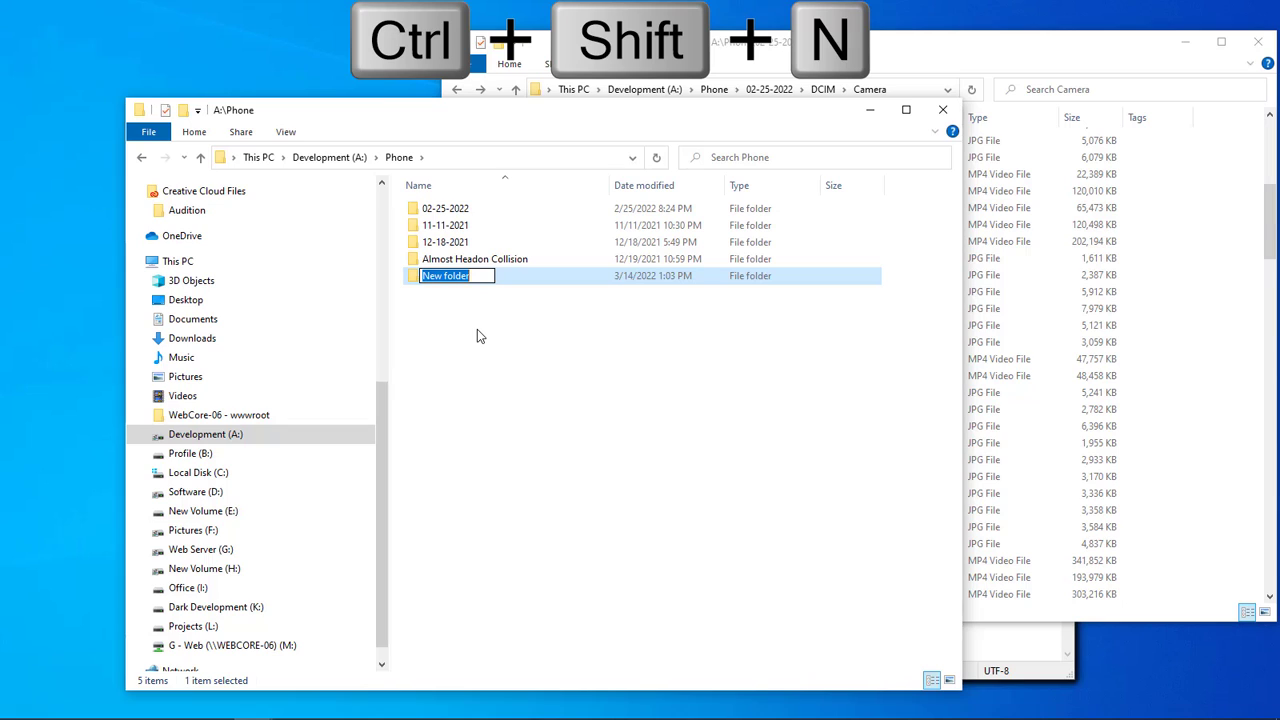
type("2021")
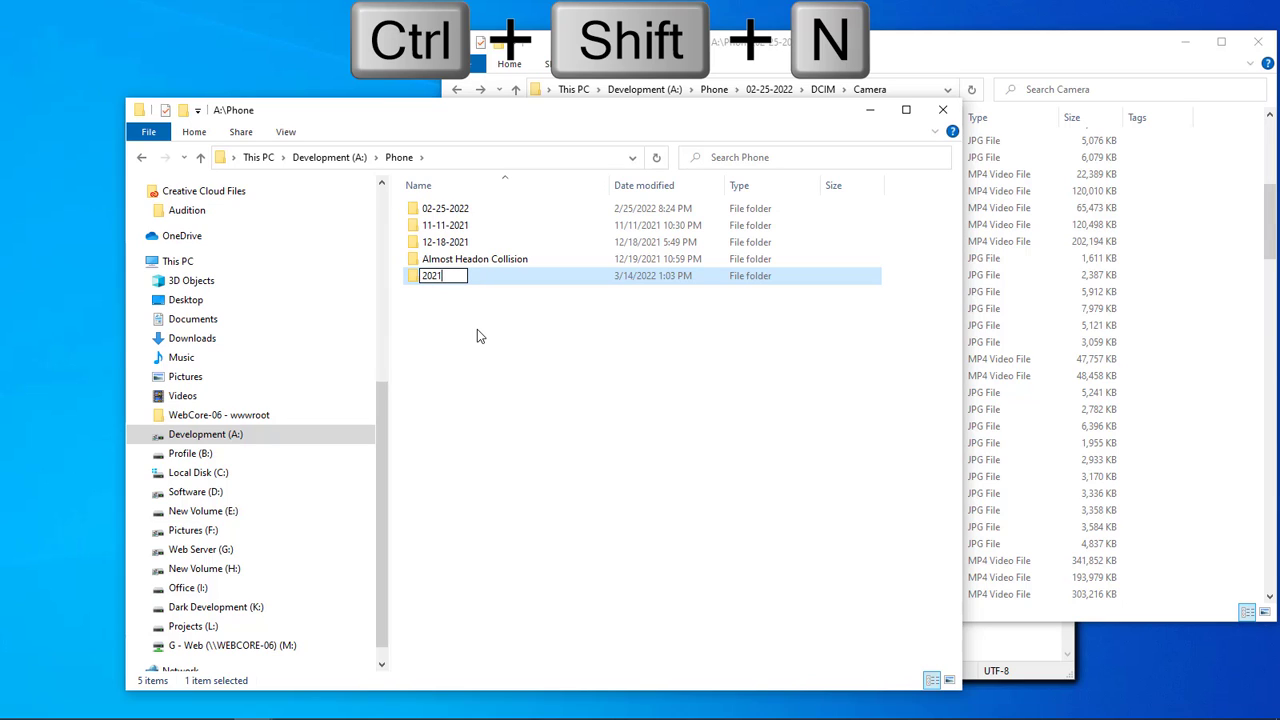
key("Return")
key("ctrl+shift+n")
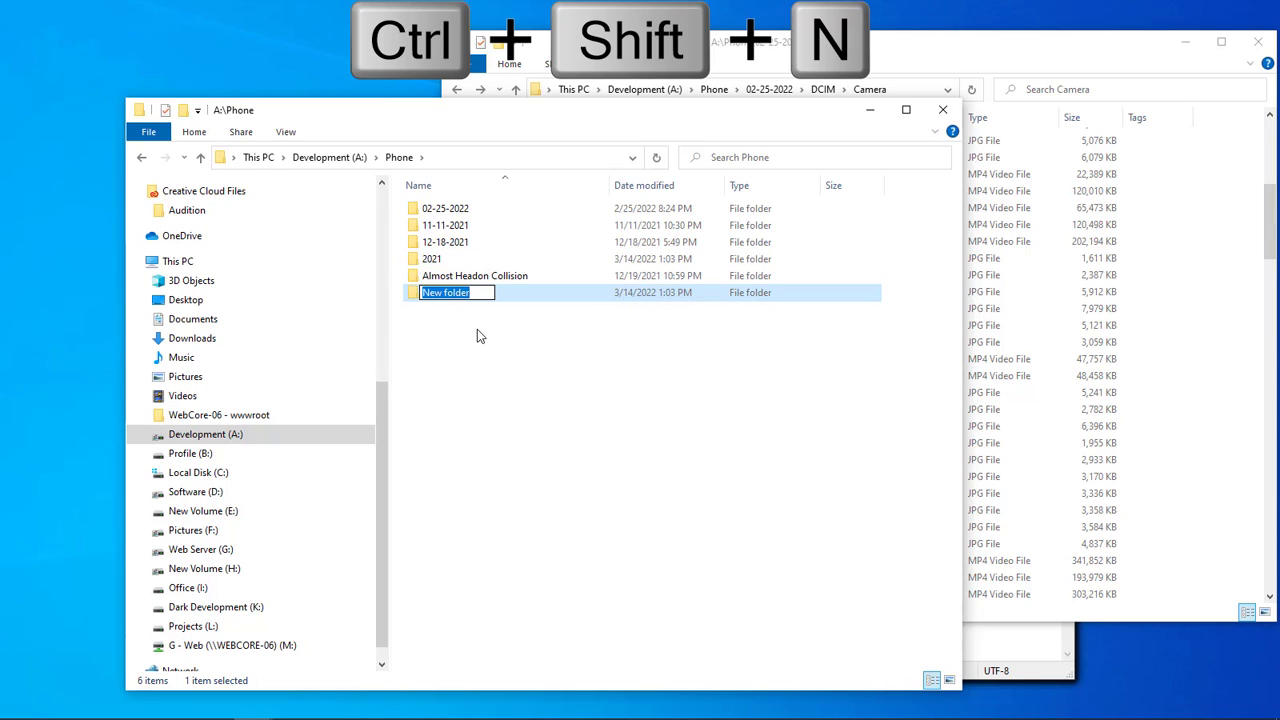
type("2022")
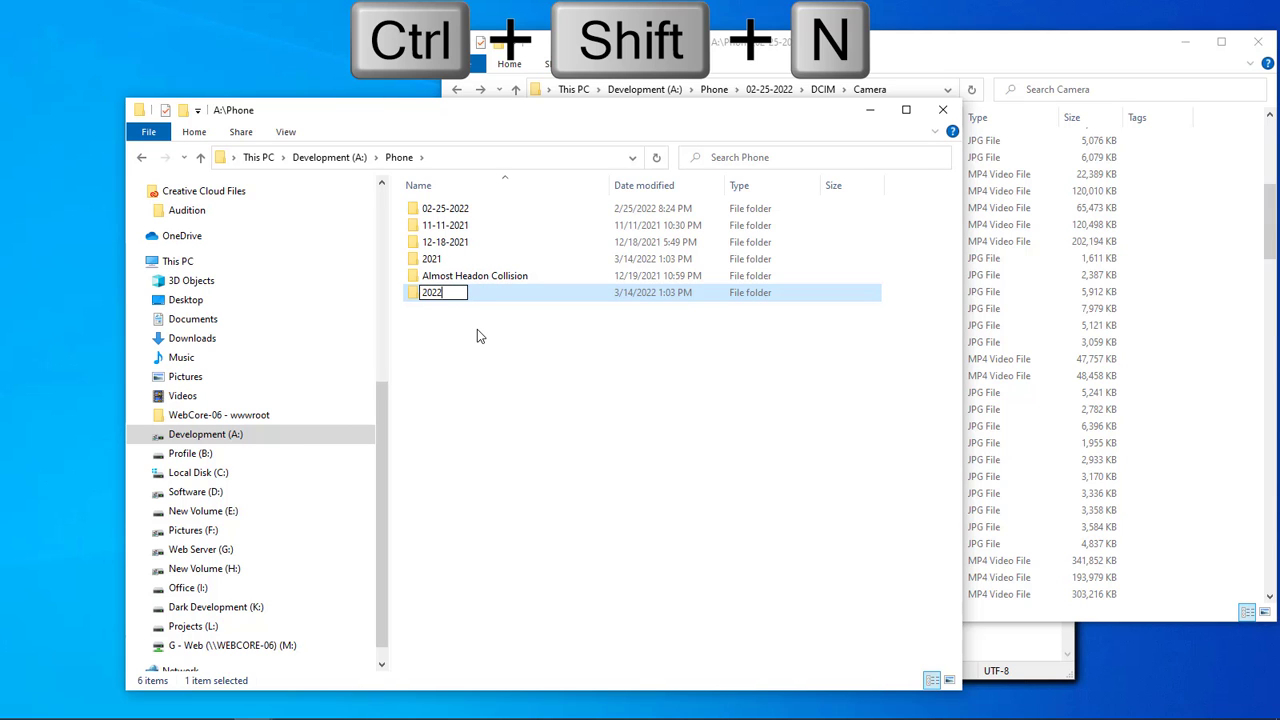
key("Return")
Open the 2021 folder and arrange its window side by side with the Camera window.
double_click(440, 259)
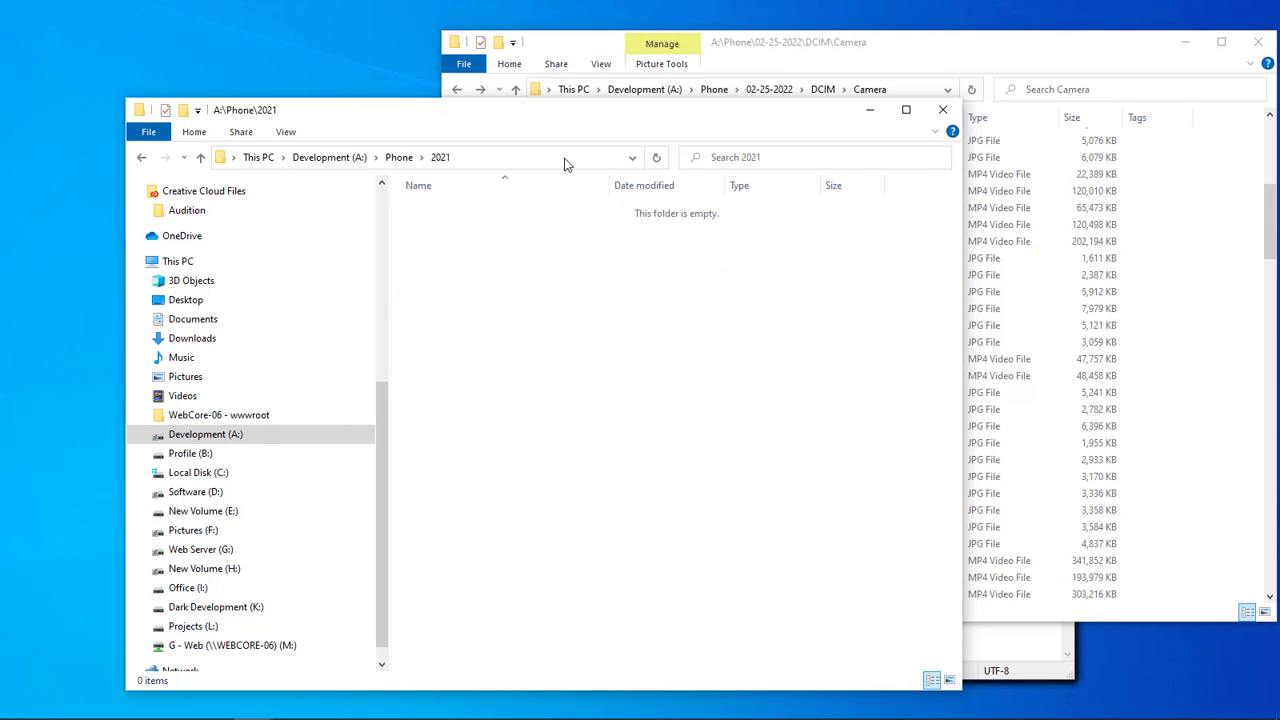
left_click_drag(544, 117, 438, 70)
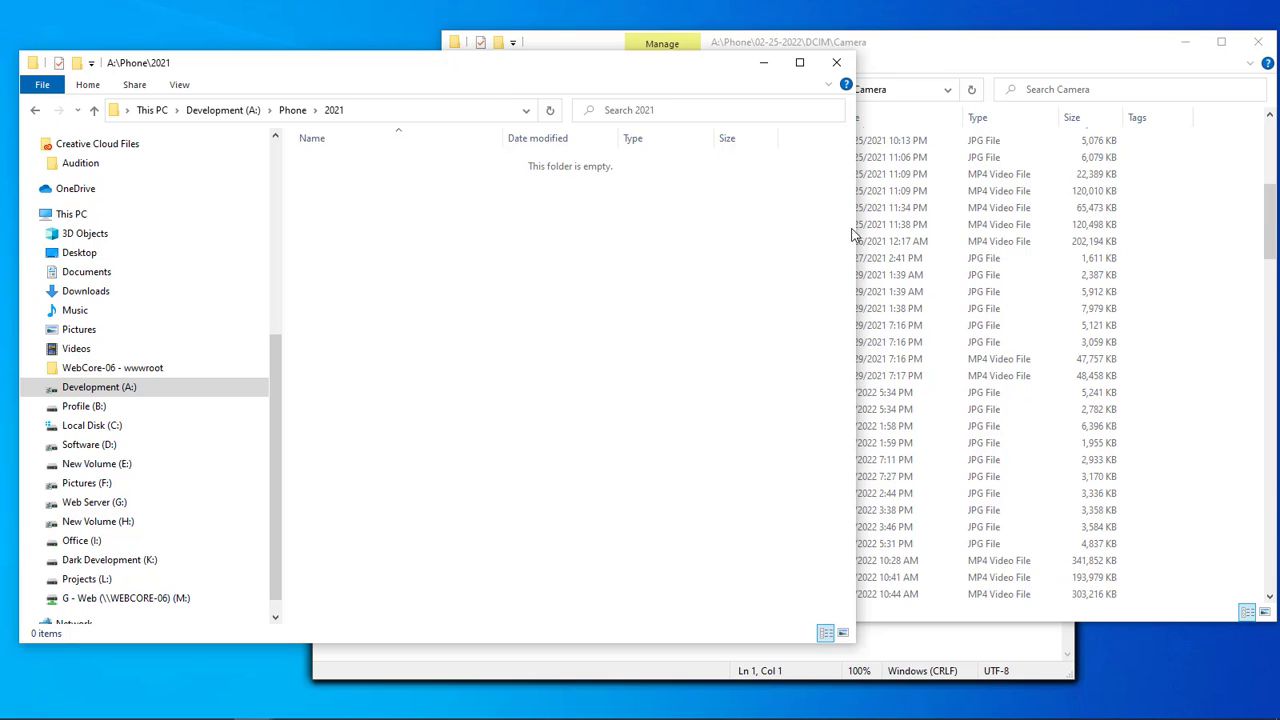
left_click_drag(856, 228, 547, 220)
left_click_drag(884, 52, 1001, 70)
left_click_drag(1279, 148, 1274, 148)
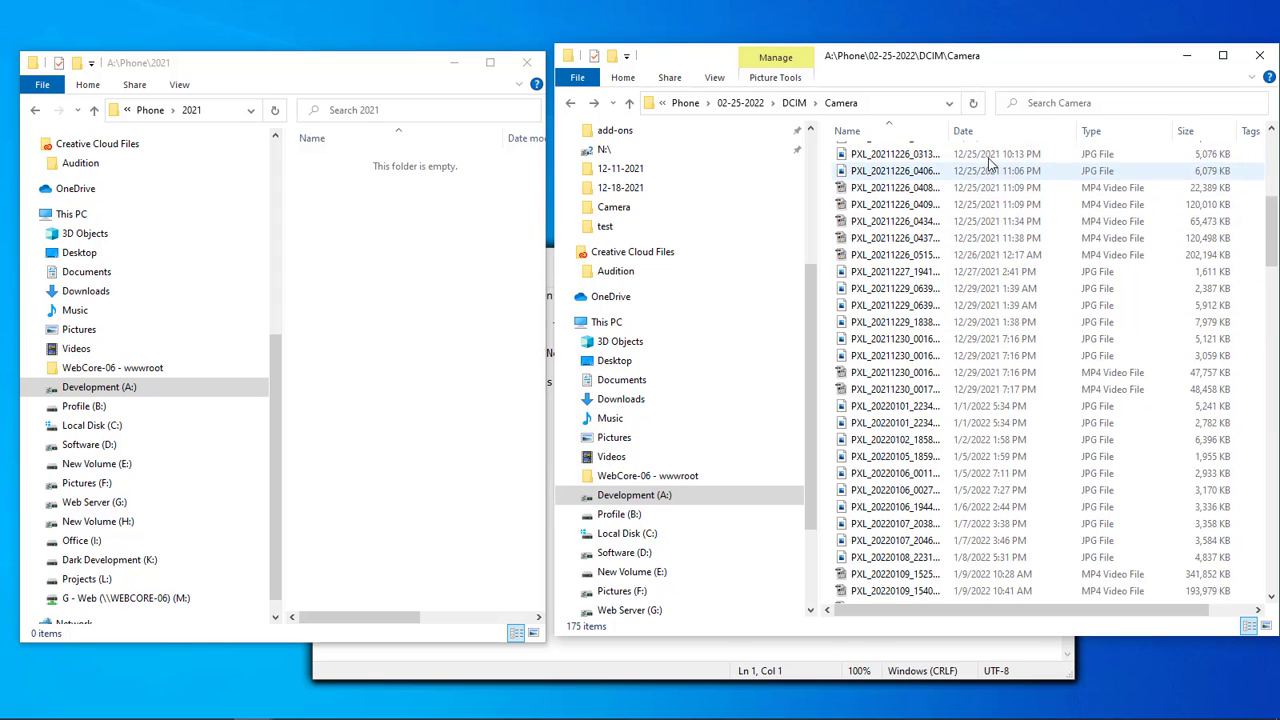
scroll(996, 290, "up", 8)
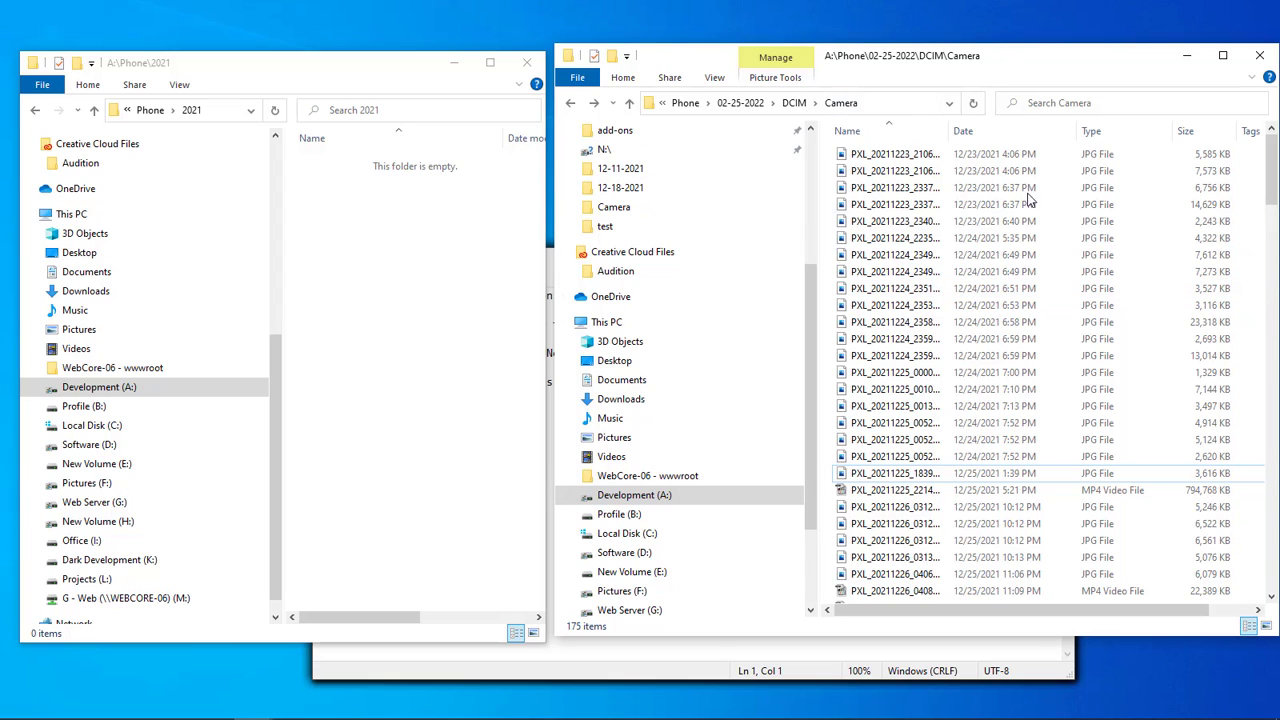
Create a month folder named 12 inside the 2021 folder and open it.
left_click(389, 271)
key("ctrl+shift+n")
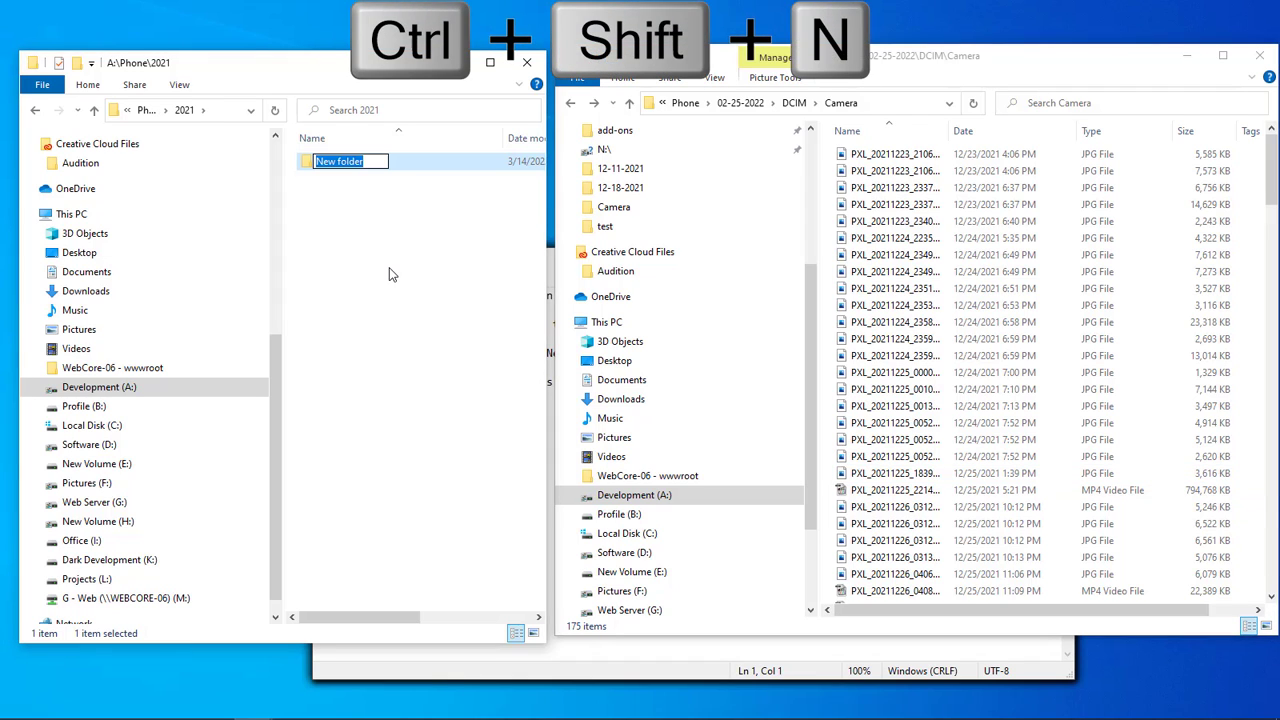
type("12")
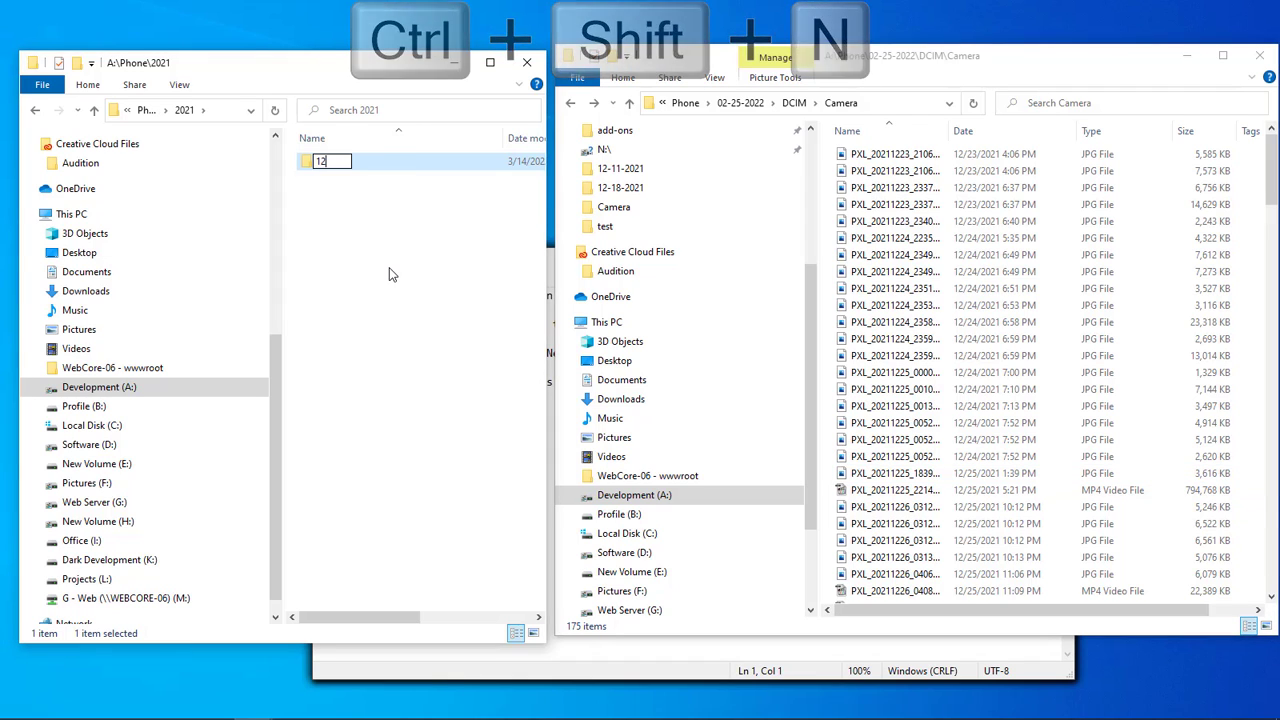
key("Return")
key("Return")
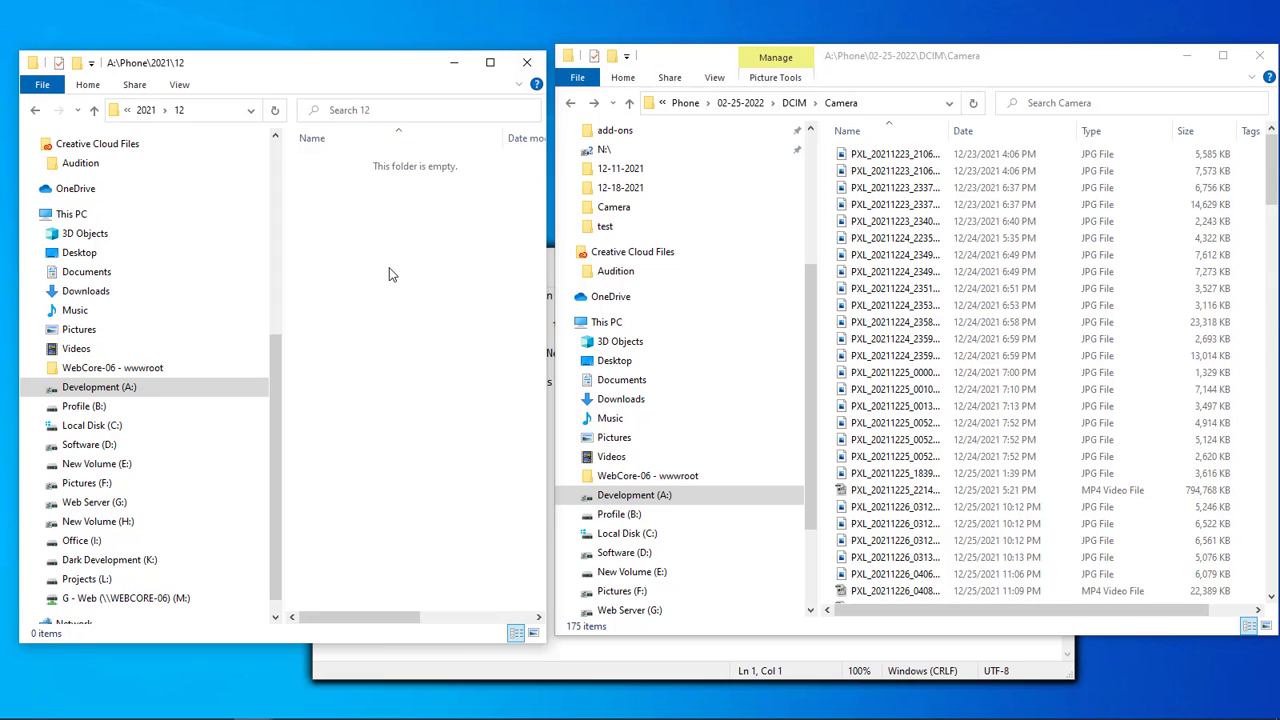
Create a day folder named 23 inside the 12 folder.
key("ctrl+shift+n")
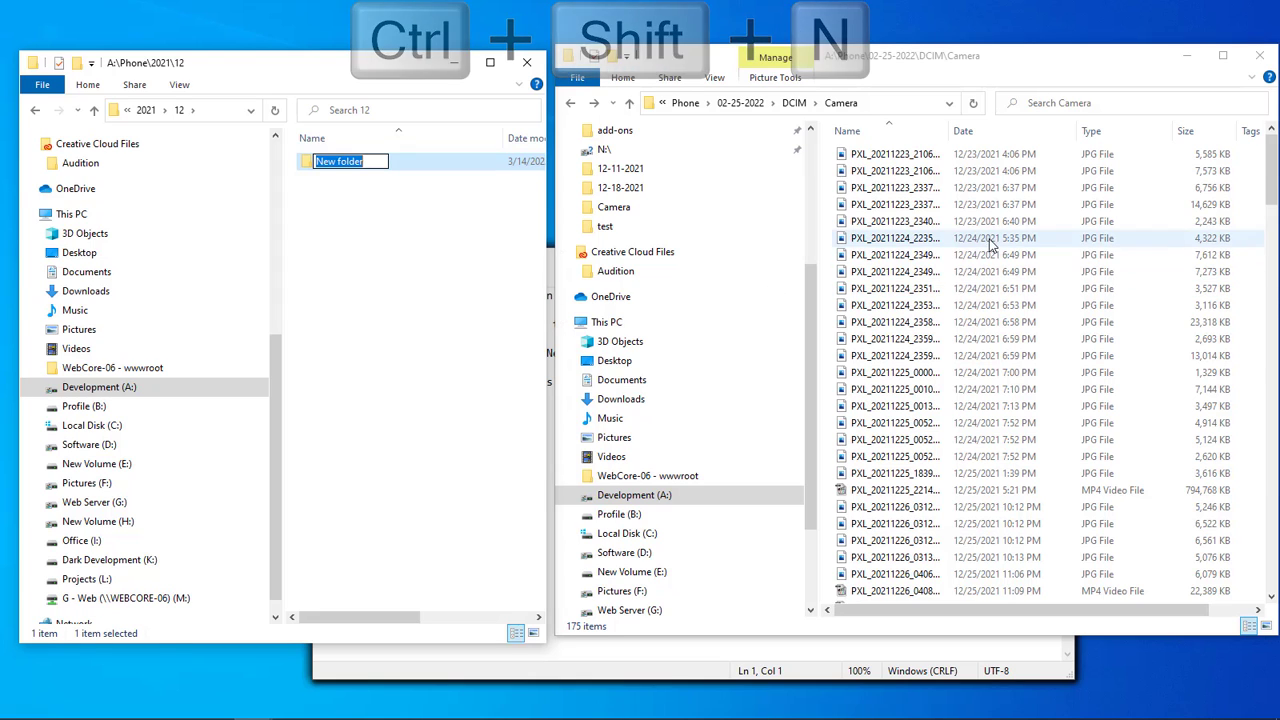
scroll(993, 500, "down", 4)
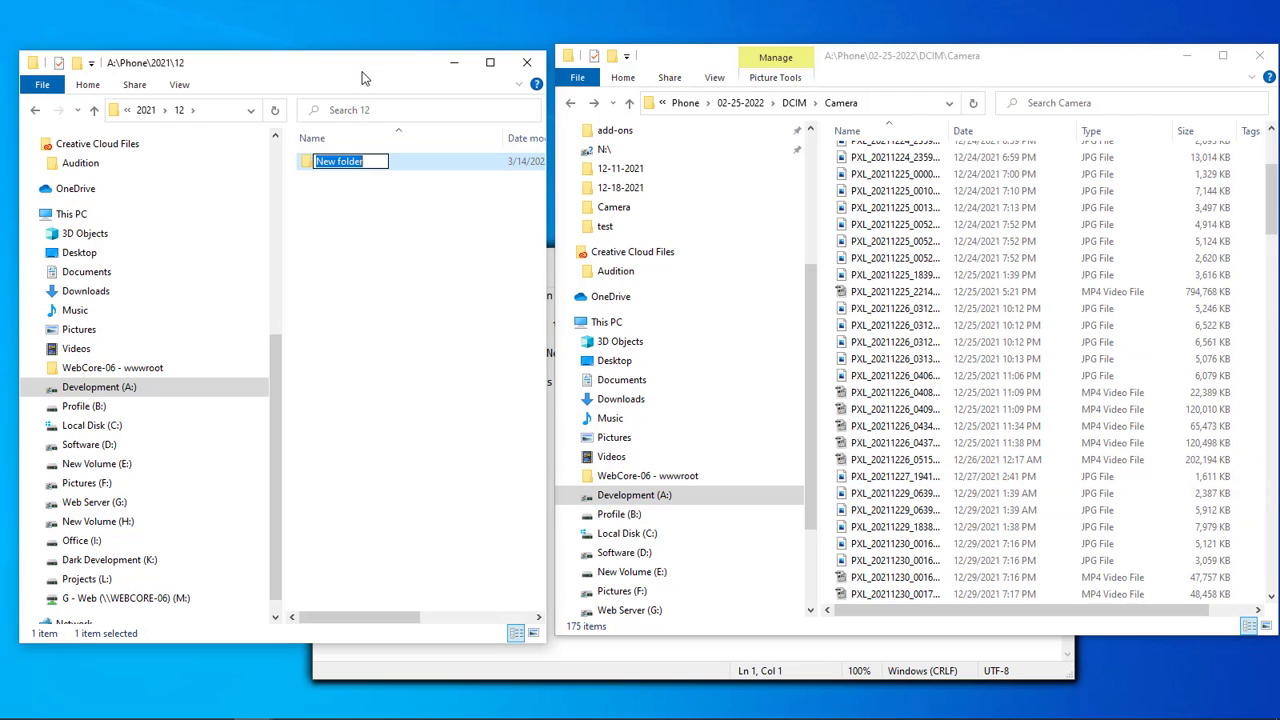
scroll(972, 363, "up", 4)
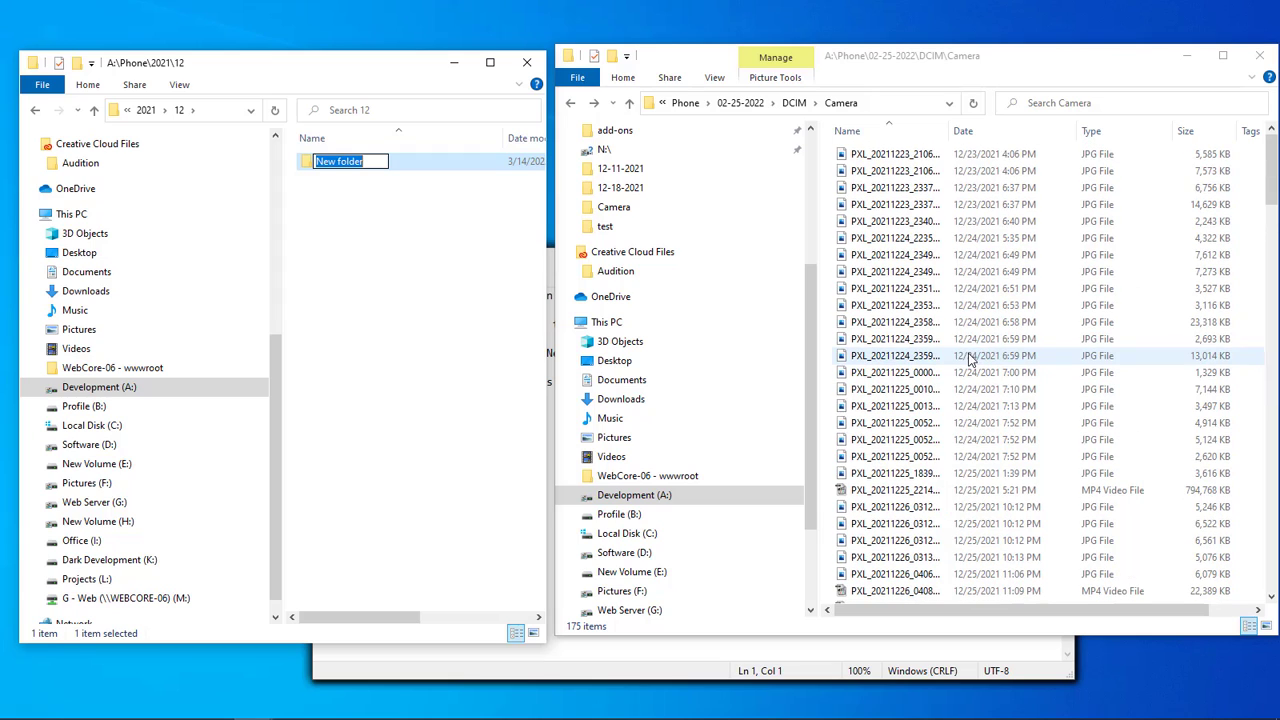
key("Return")
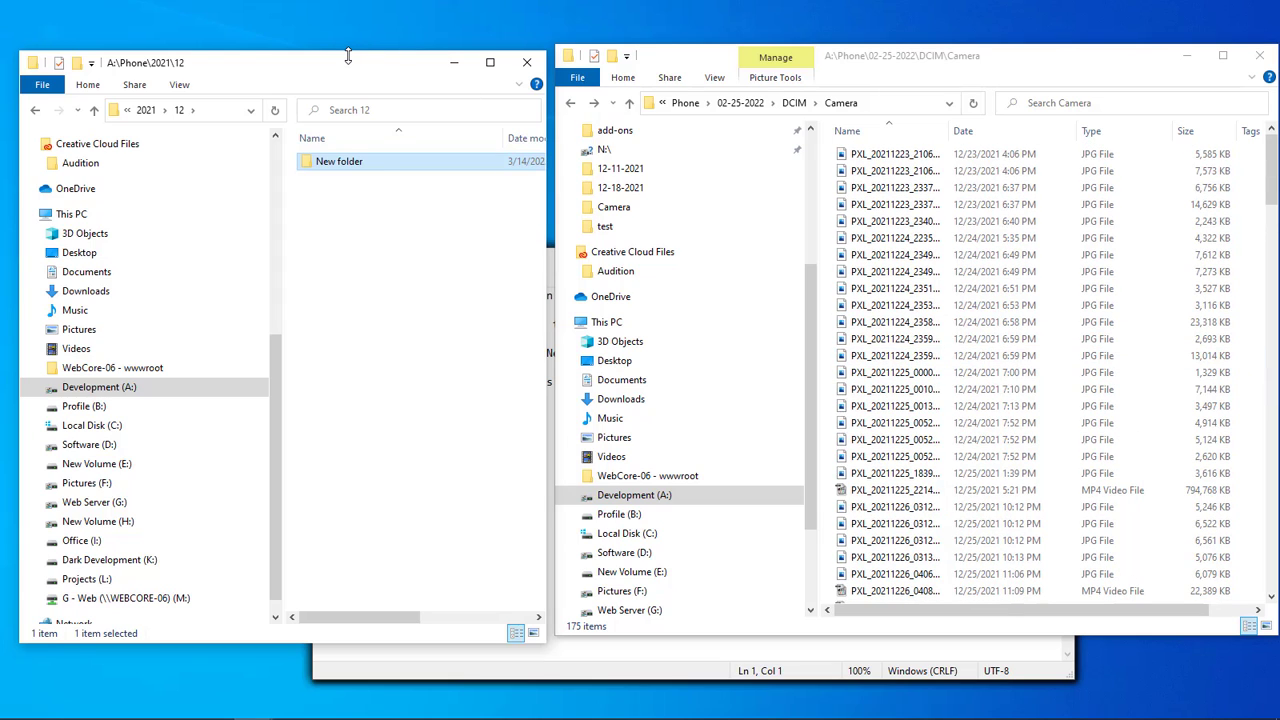
key("F2")
type("23")
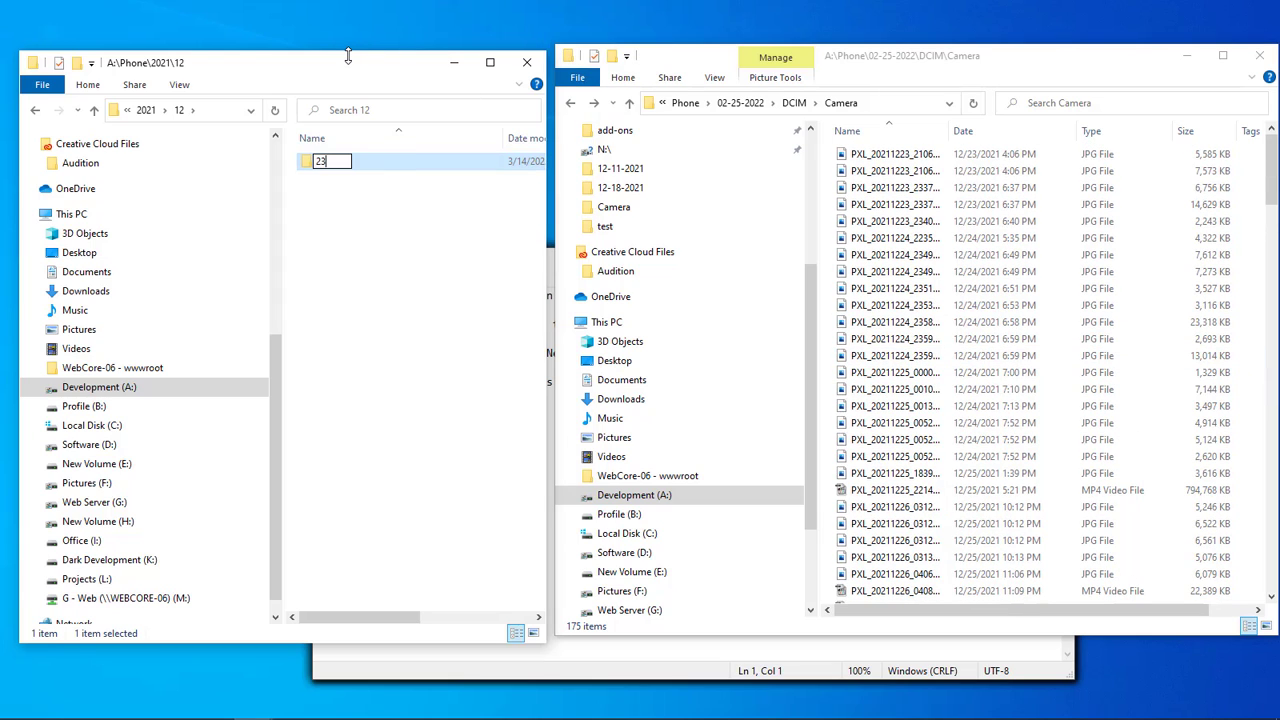
Add day folders named 24, 25, 26, 27 and 29 inside the 12 folder.
key("ctrl+shift+n")
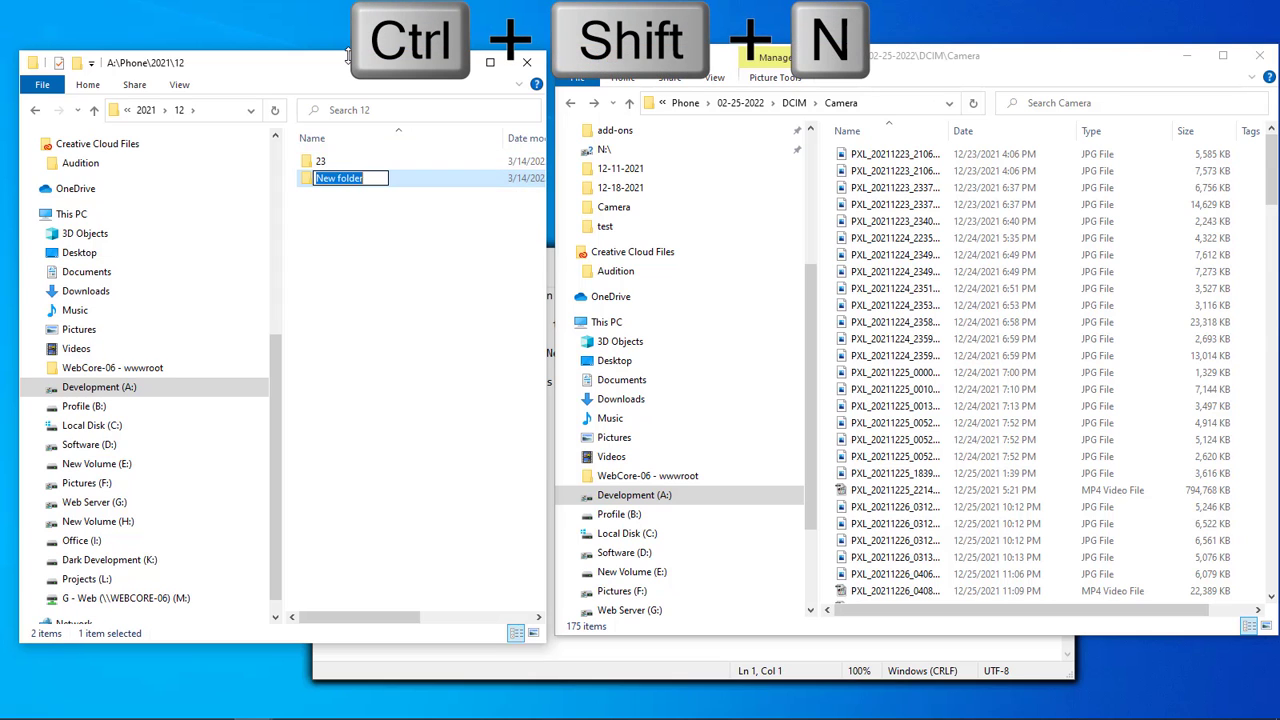
type("24")
key("ctrl+shift+n")
type("25")
key("ctrl+shift+n")
type("26")
key("ctrl+shift+n")
type("27")
scroll(1094, 423, "down", 6)
type("29")
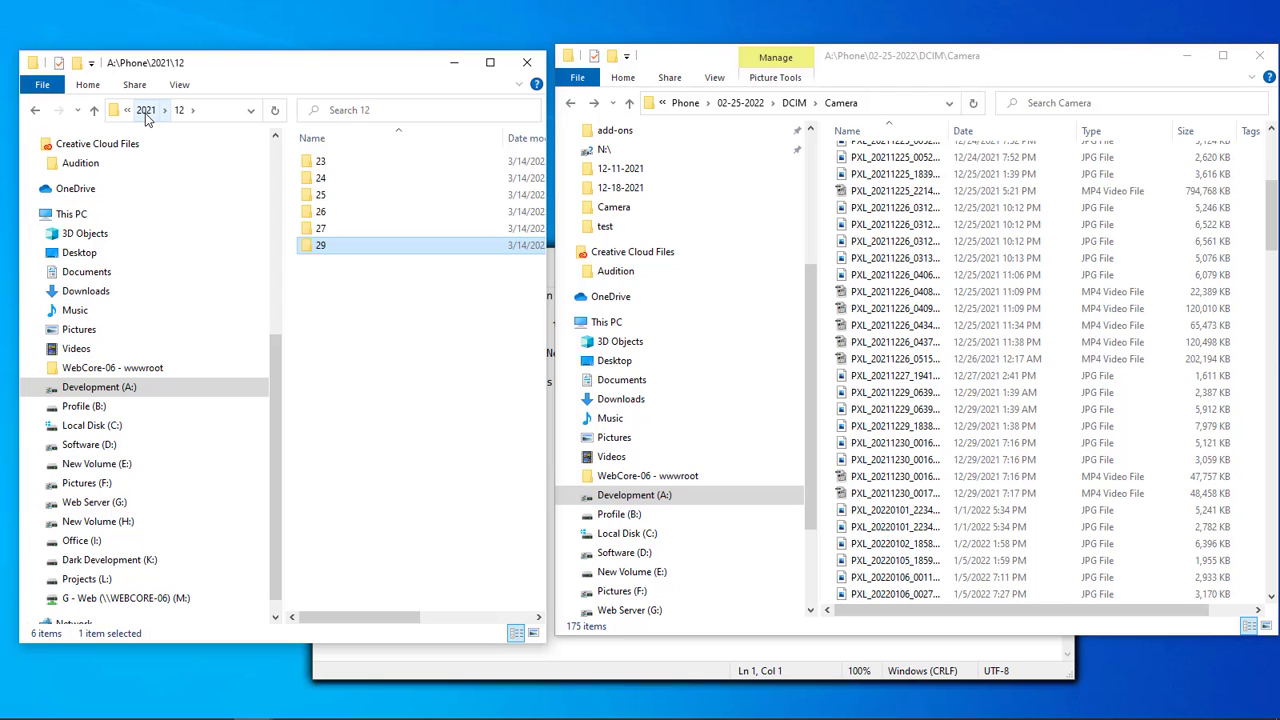
left_click(378, 348)
Move all Camera files dated 12/23/2021 into the day folder 23.
scroll(1057, 263, "up", 6)
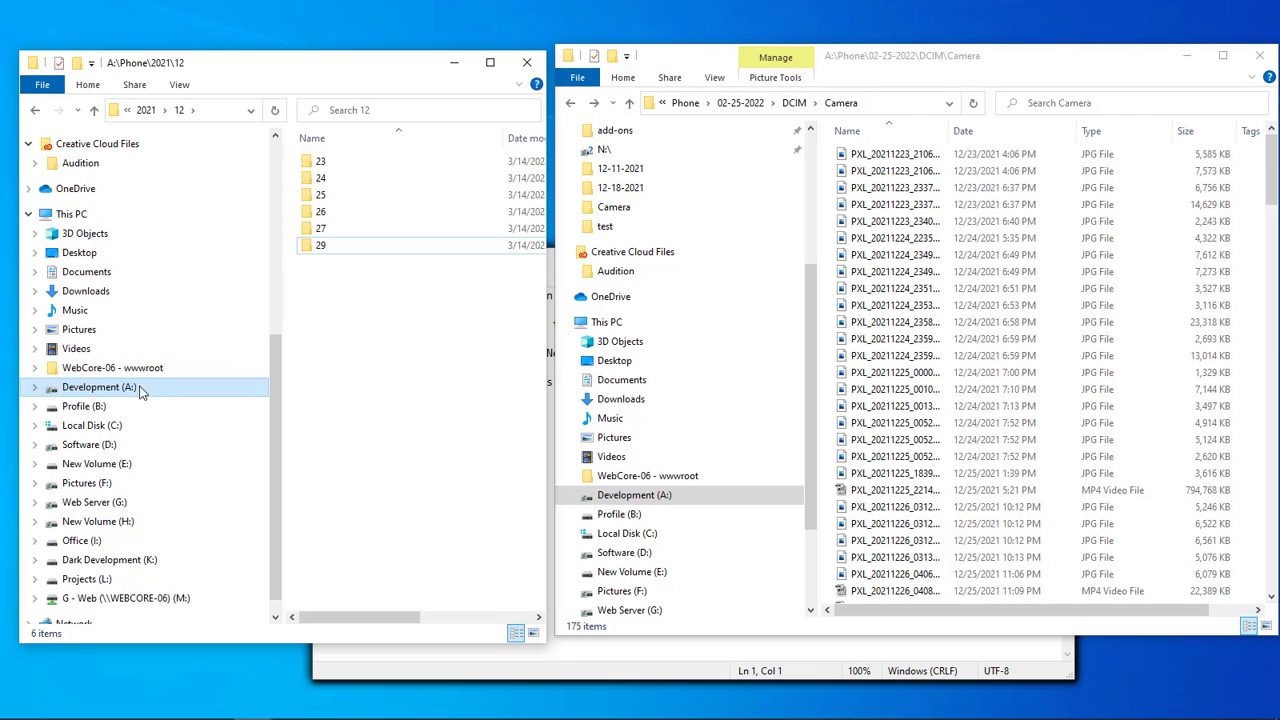
left_click(983, 160)
left_click(985, 221, "shift")
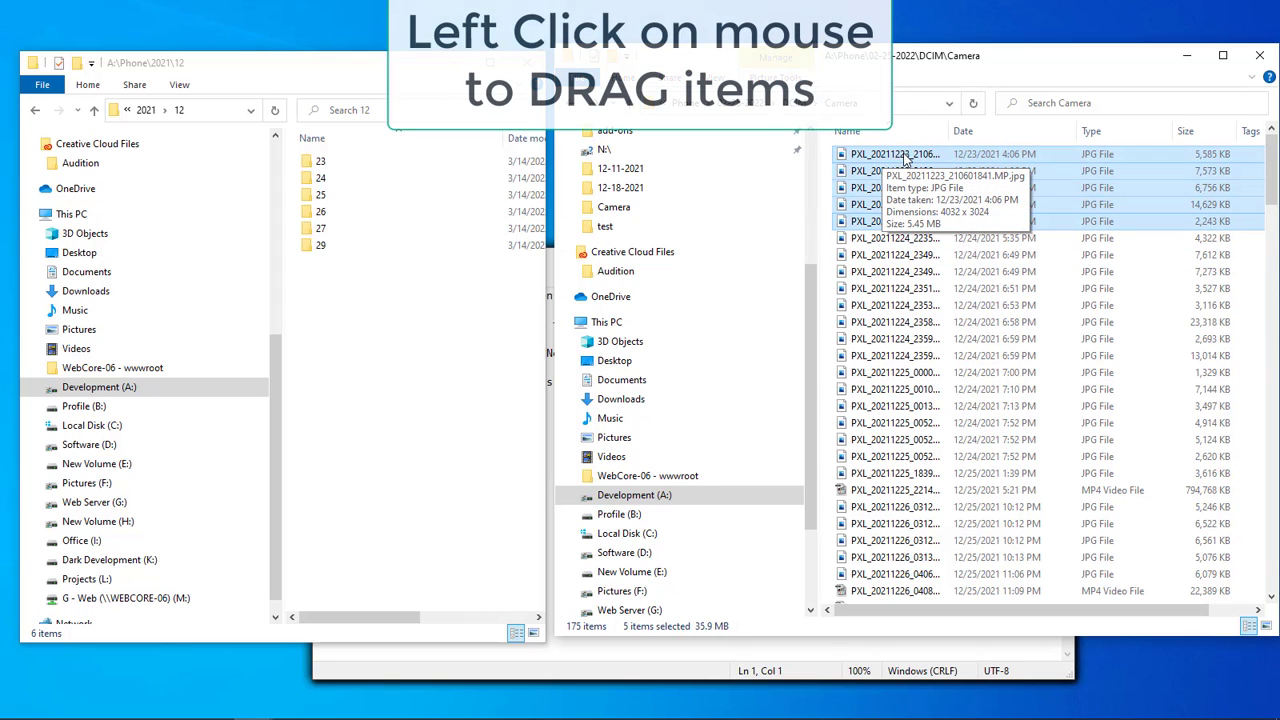
left_click_drag(388, 157, 321, 163)
Move all Camera files dated 12/24/2021 into the day folder 24, and check the contents of folder 23.
left_click(1009, 159)
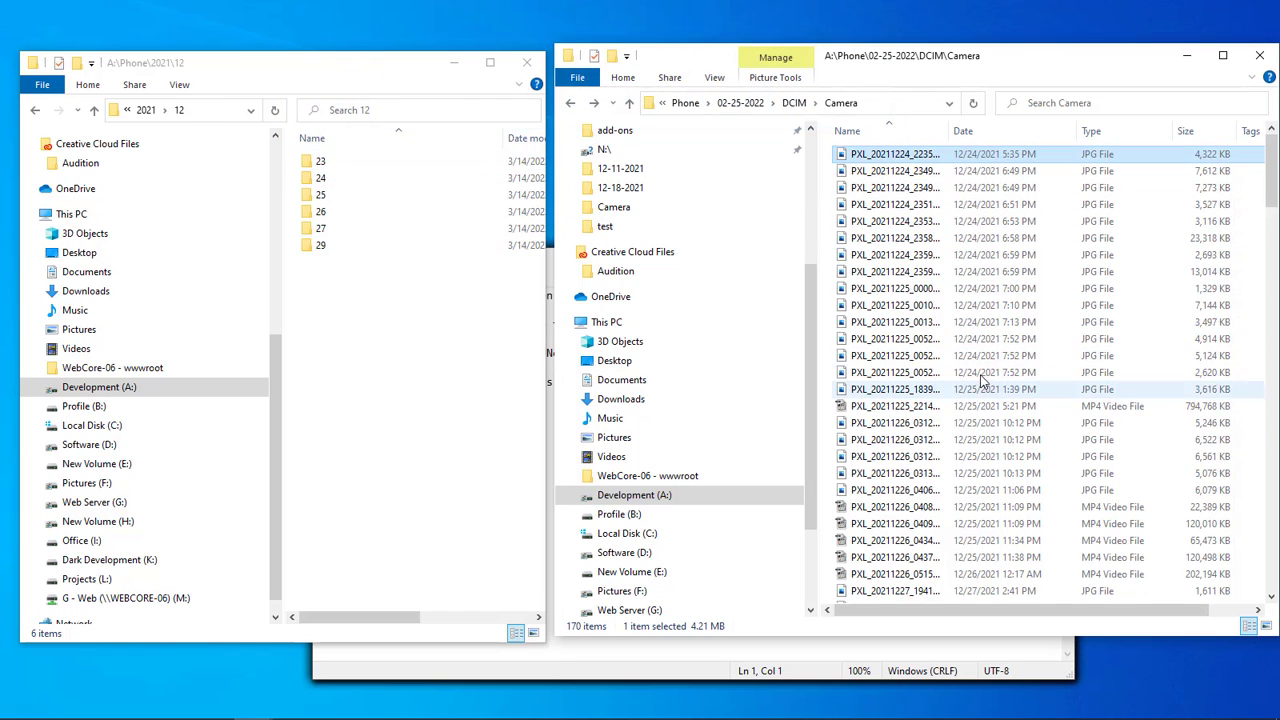
left_click(1005, 372, "shift")
left_click_drag(908, 160, 329, 181)
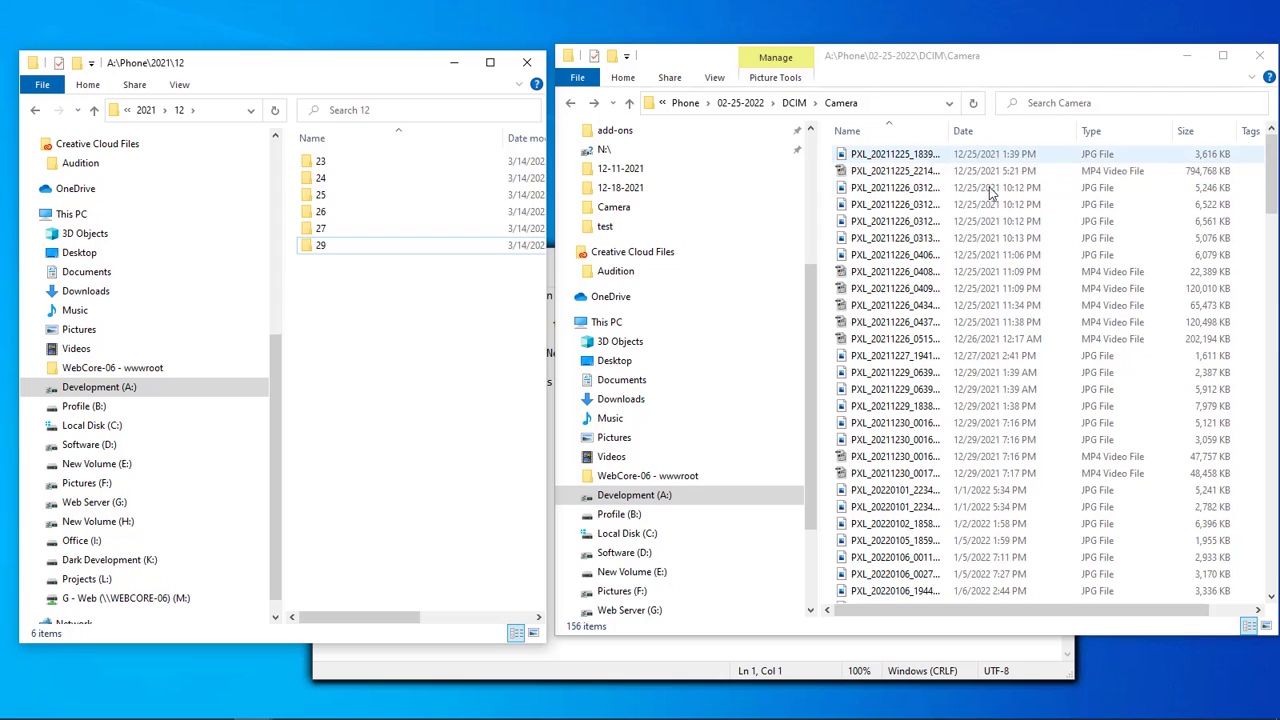
double_click(330, 162)
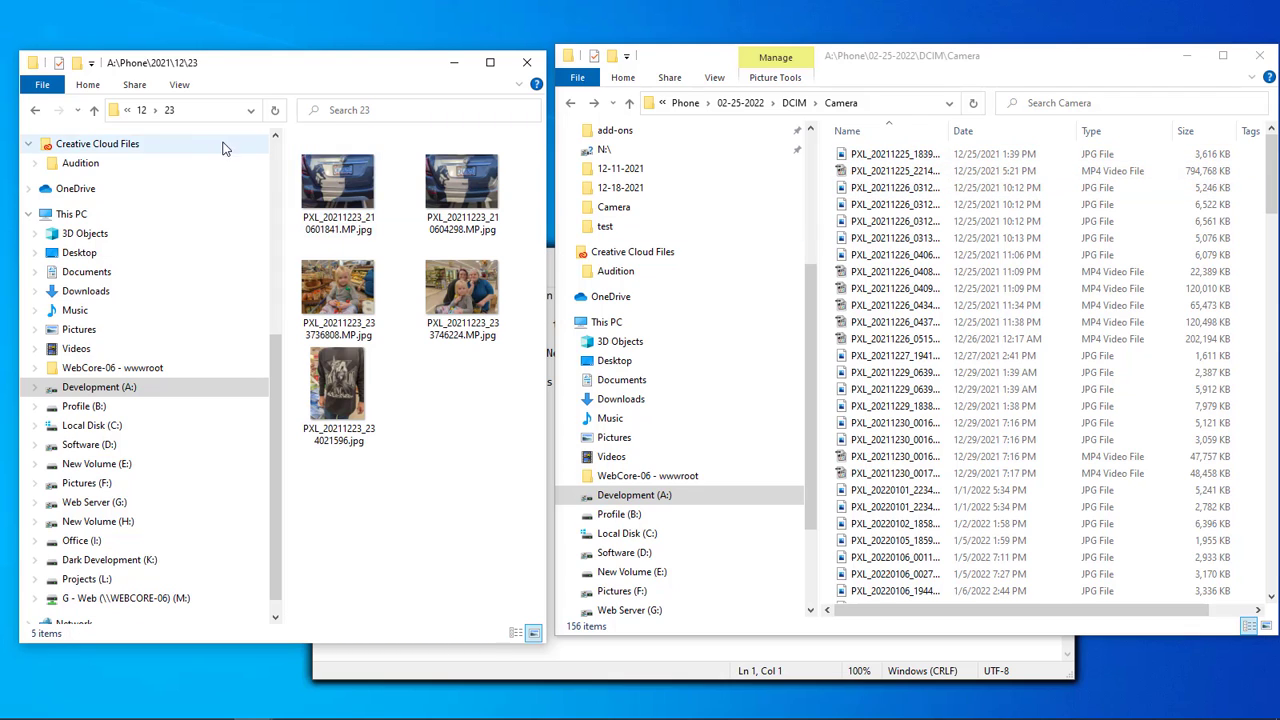
left_click(36, 110)
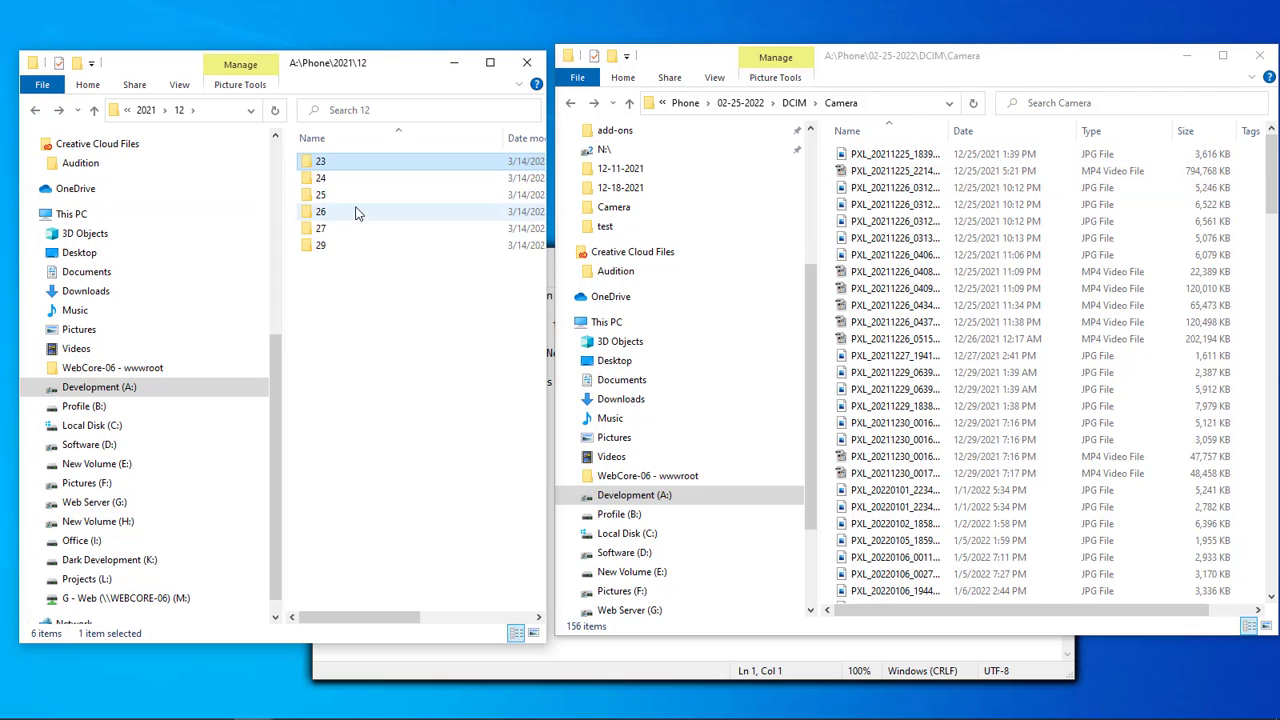
Create two subfolders named Images and Videos inside the day folder 25.
double_click(321, 195)
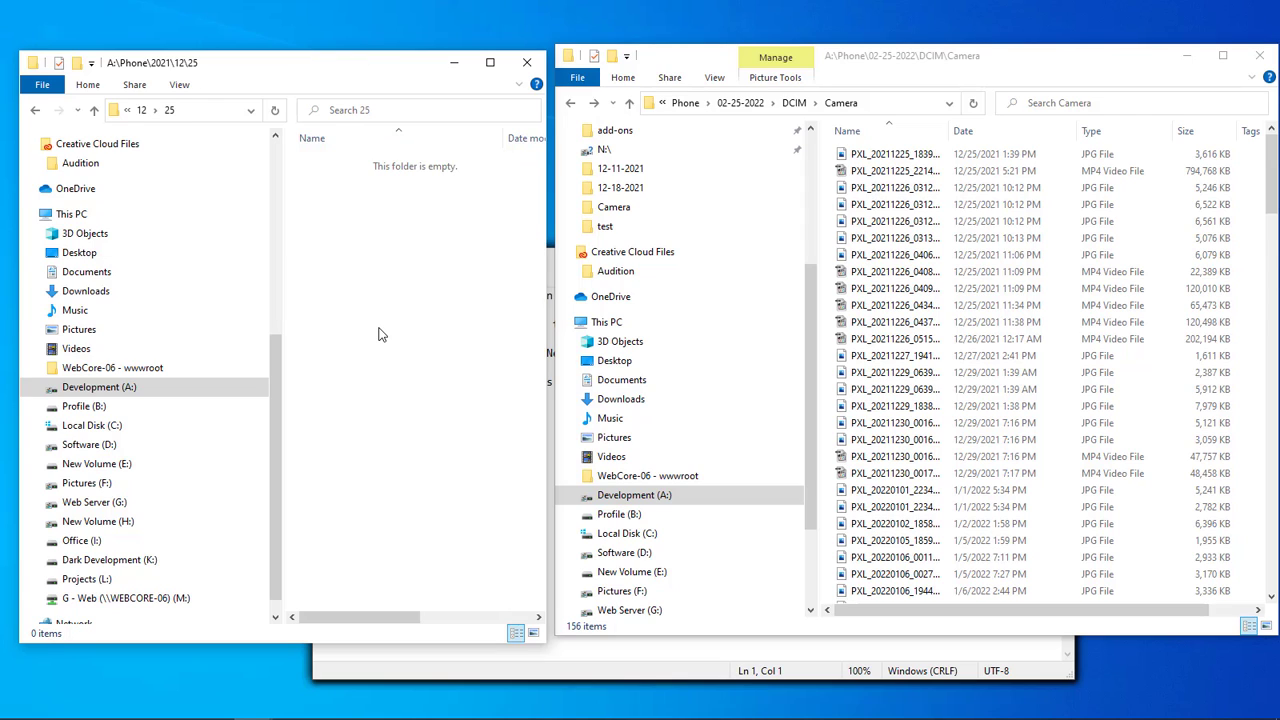
key("ctrl+shift+n")
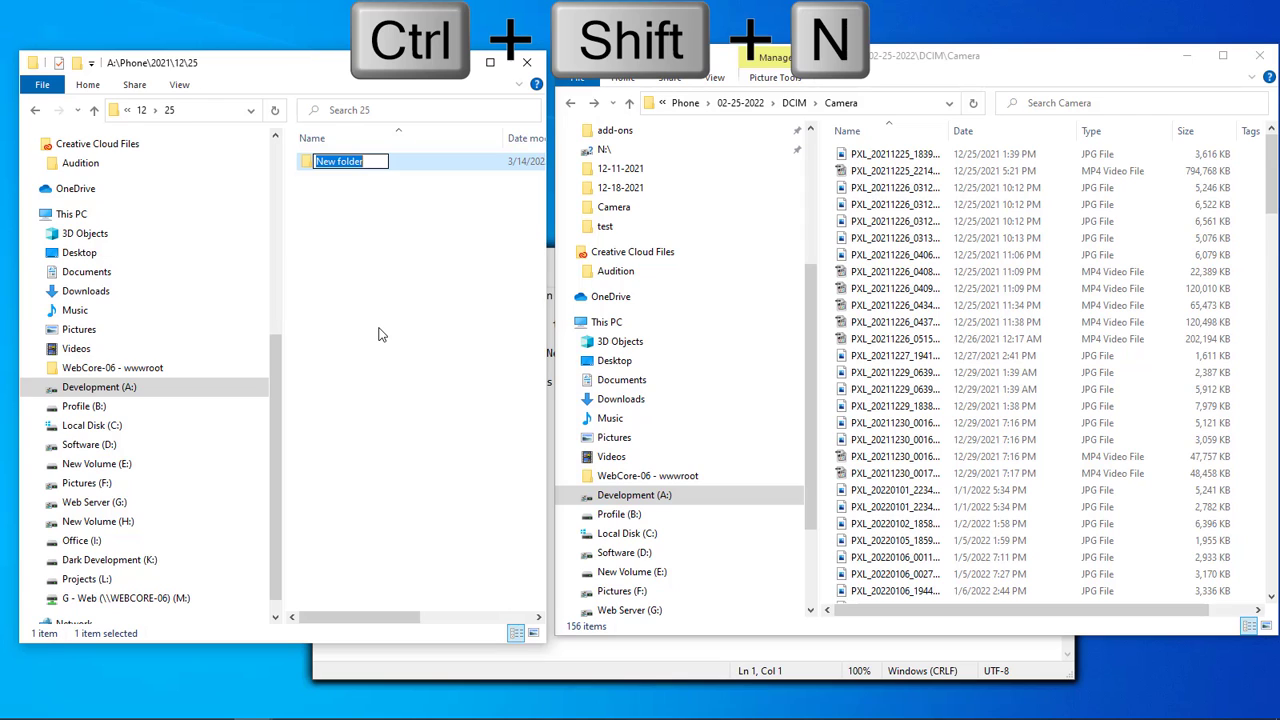
type("Images")
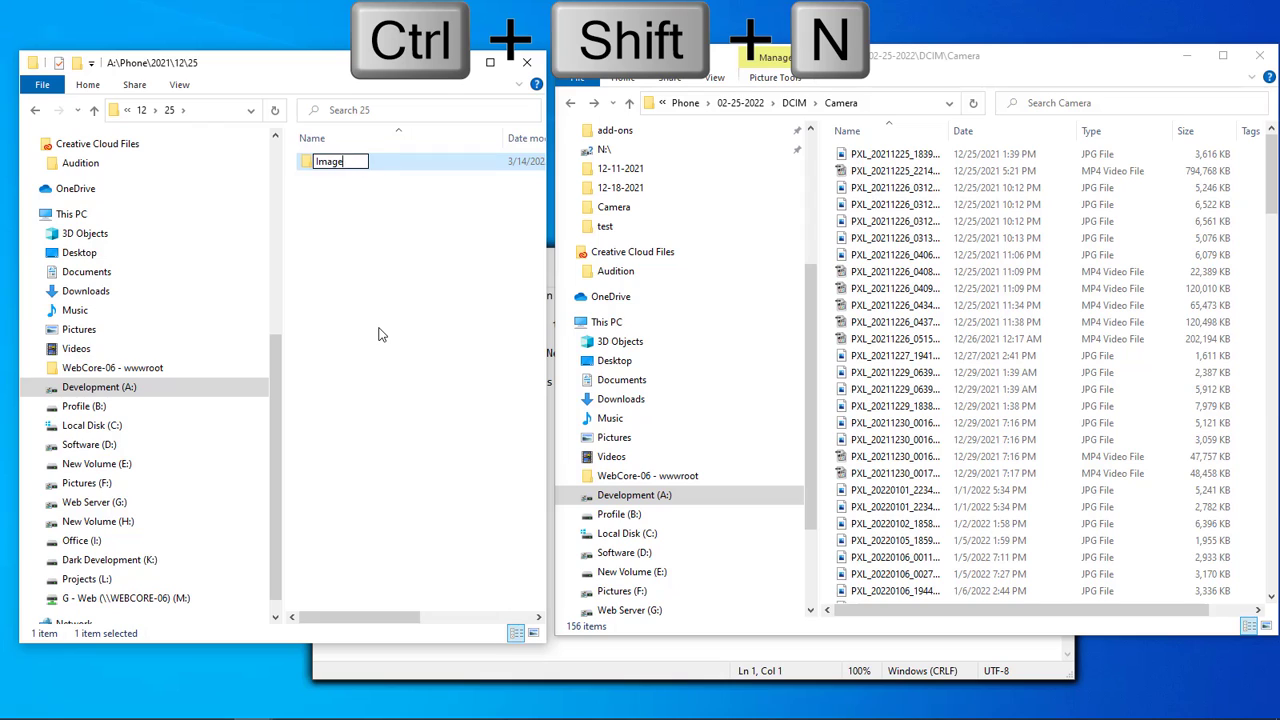
key("Return")
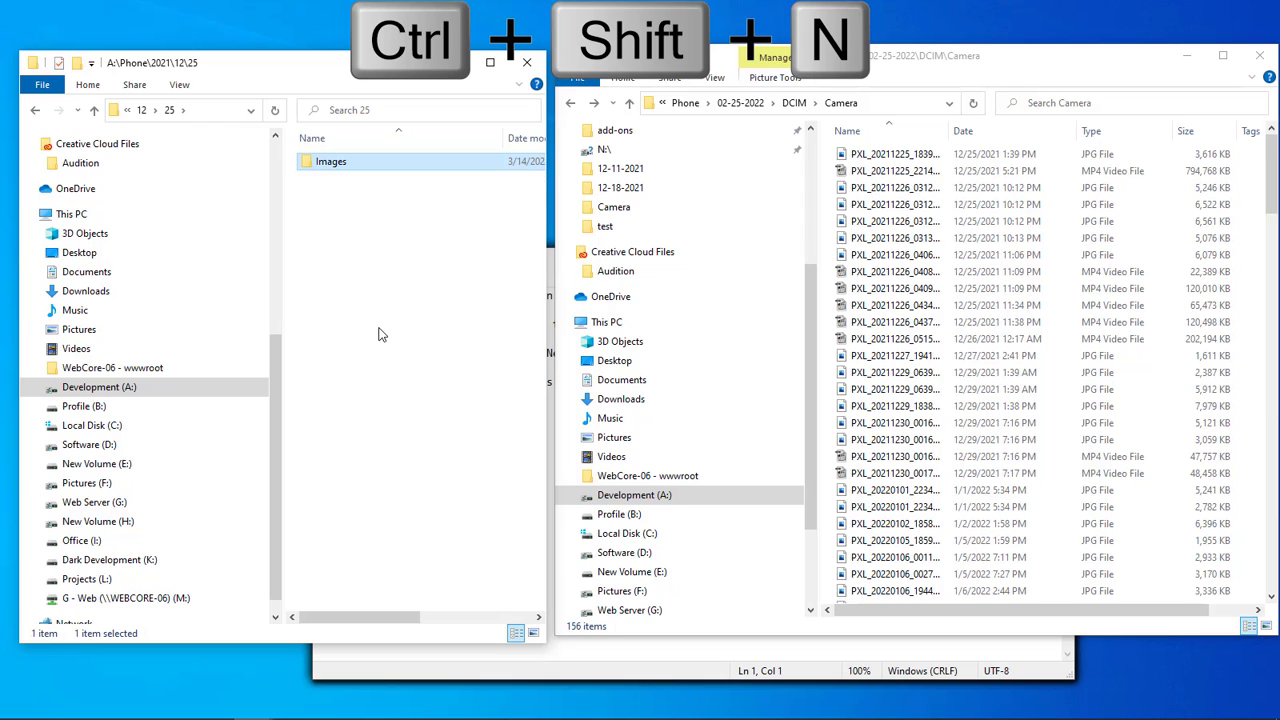
key("ctrl+shift+n")
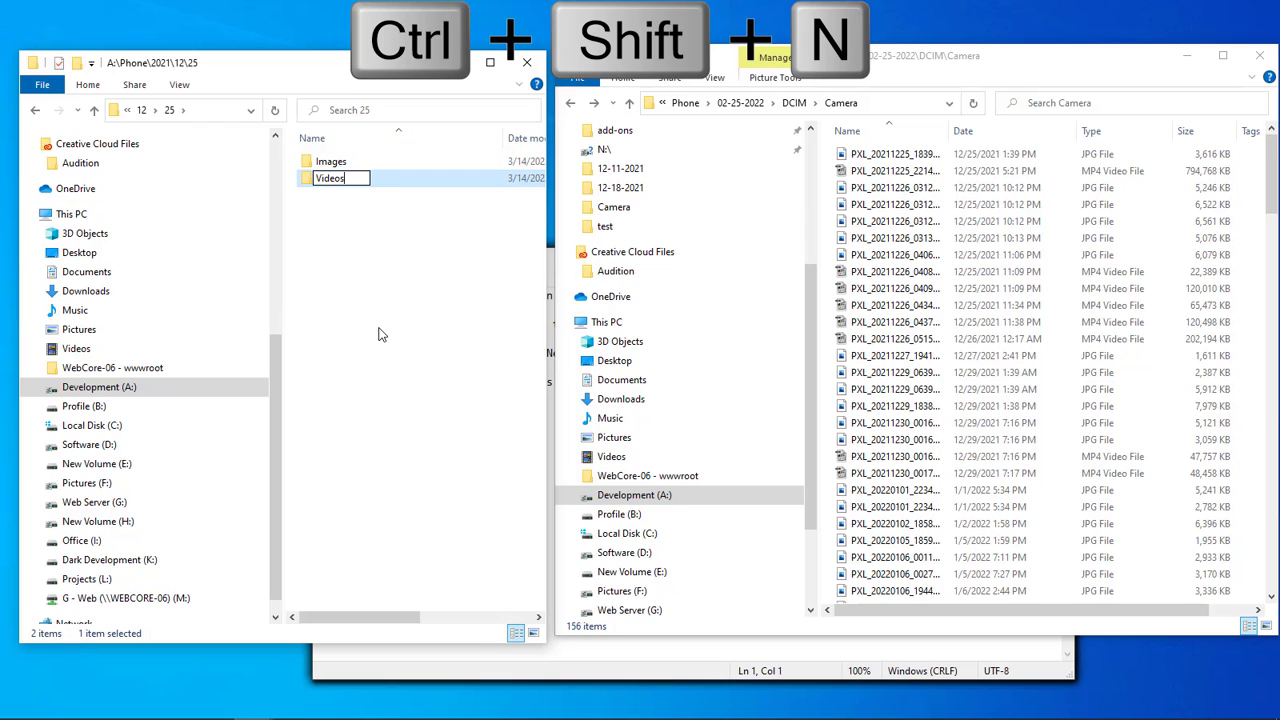
key("Return")
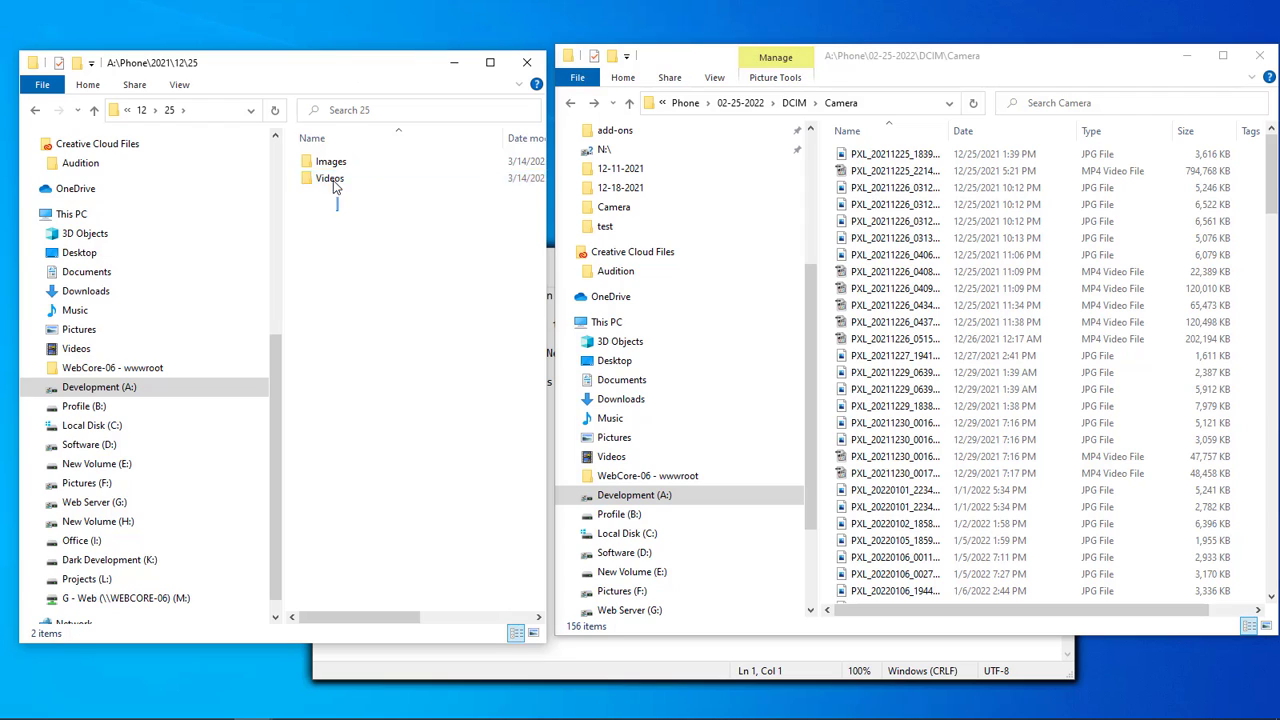
Copy the Images and Videos folders from day folder 25 into the day folders 26, 27 and 29.
left_click_drag(344, 210, 335, 162)
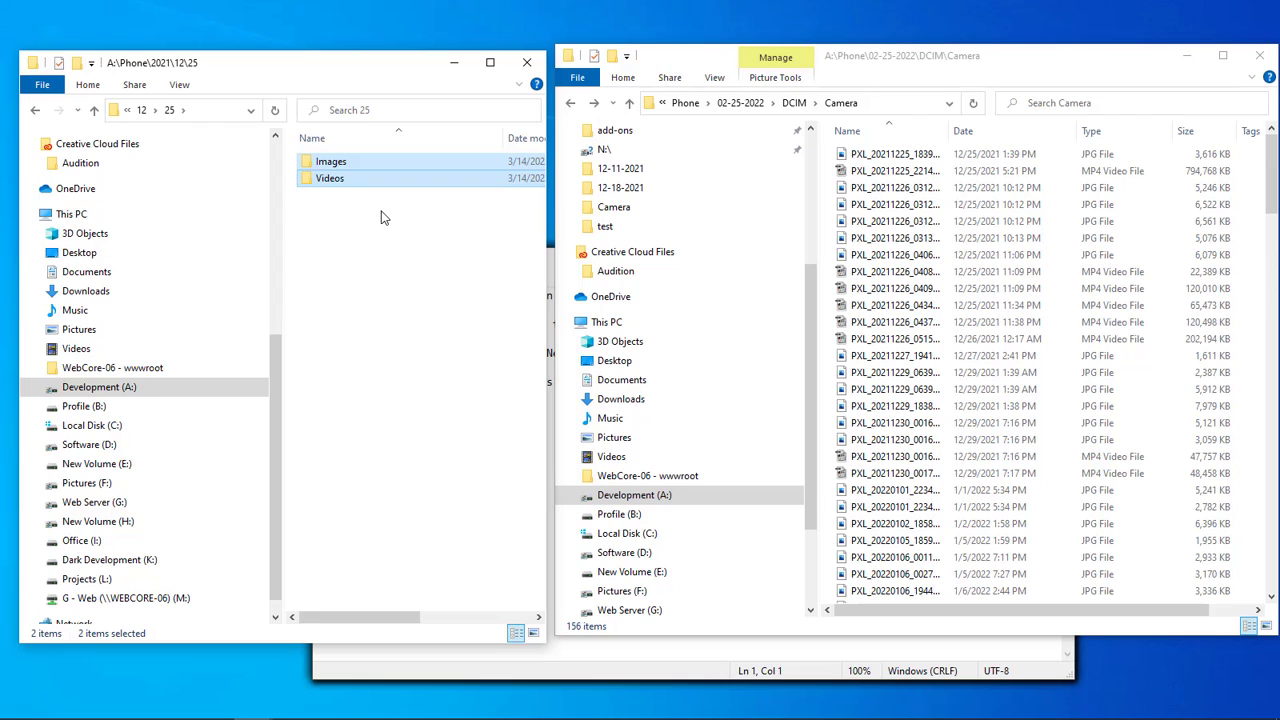
key("ctrl+c")
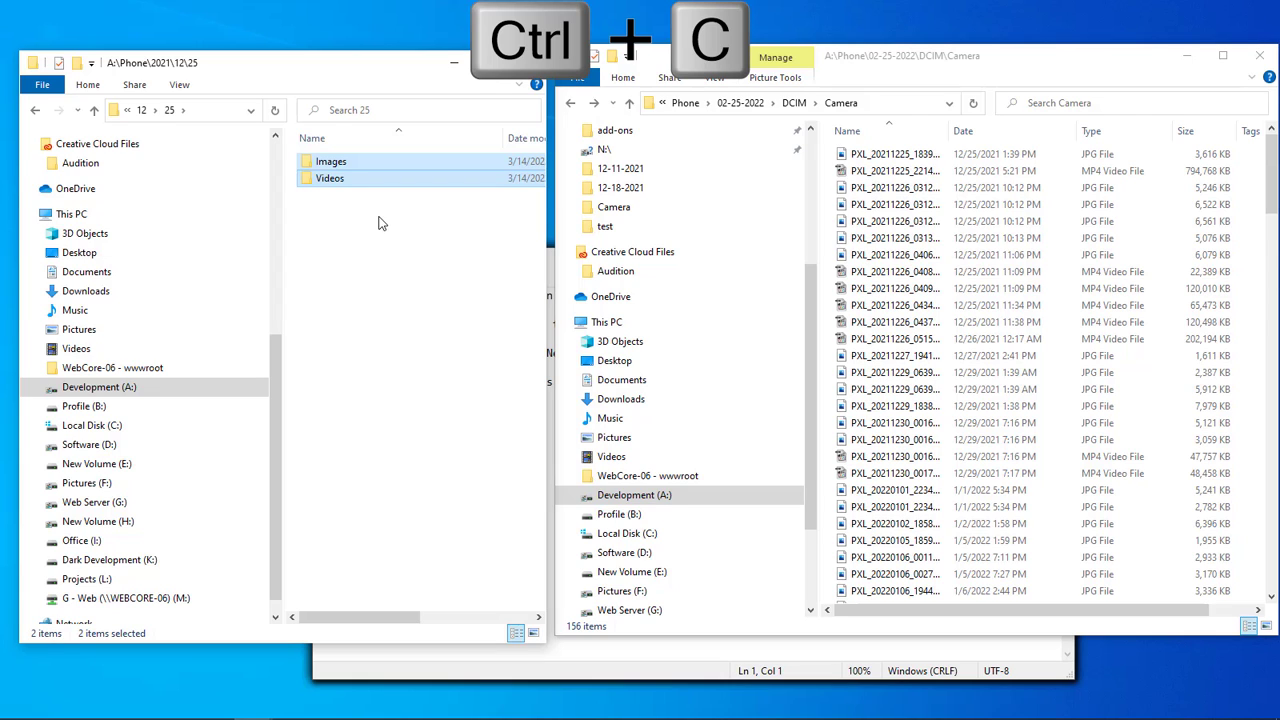
left_click(35, 110)
double_click(320, 212)
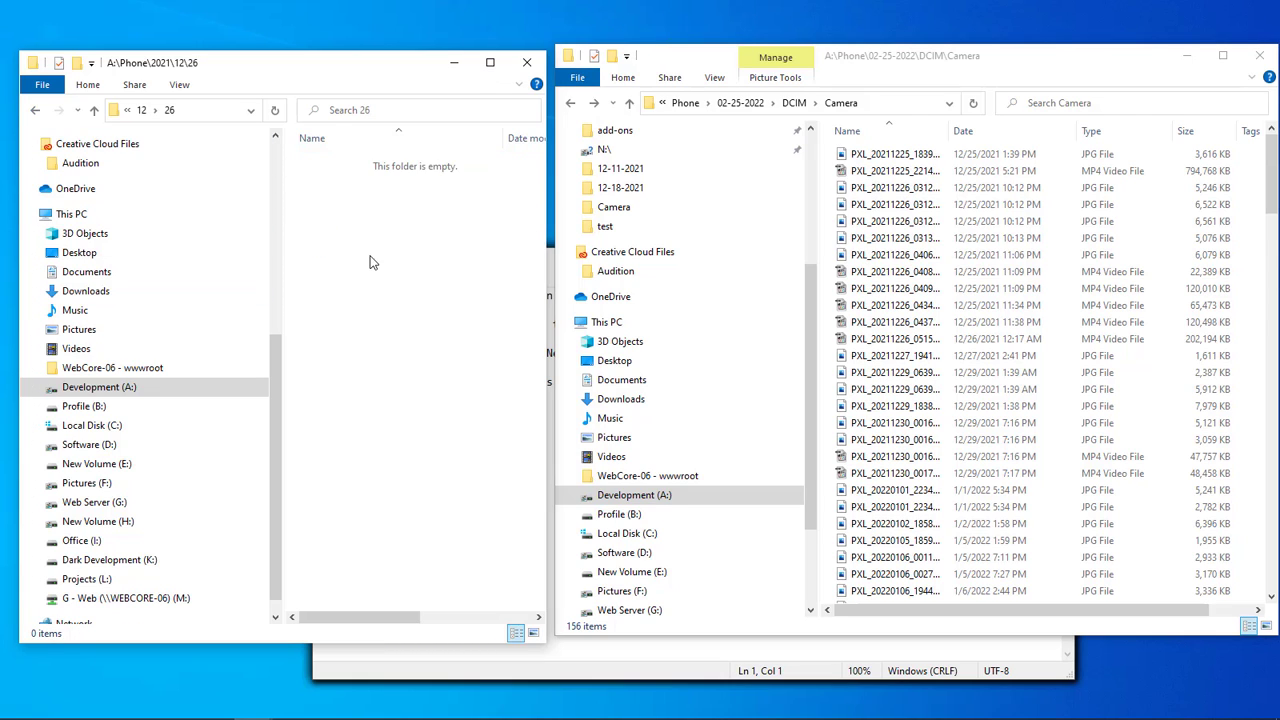
key("ctrl+v")
left_click(40, 114)
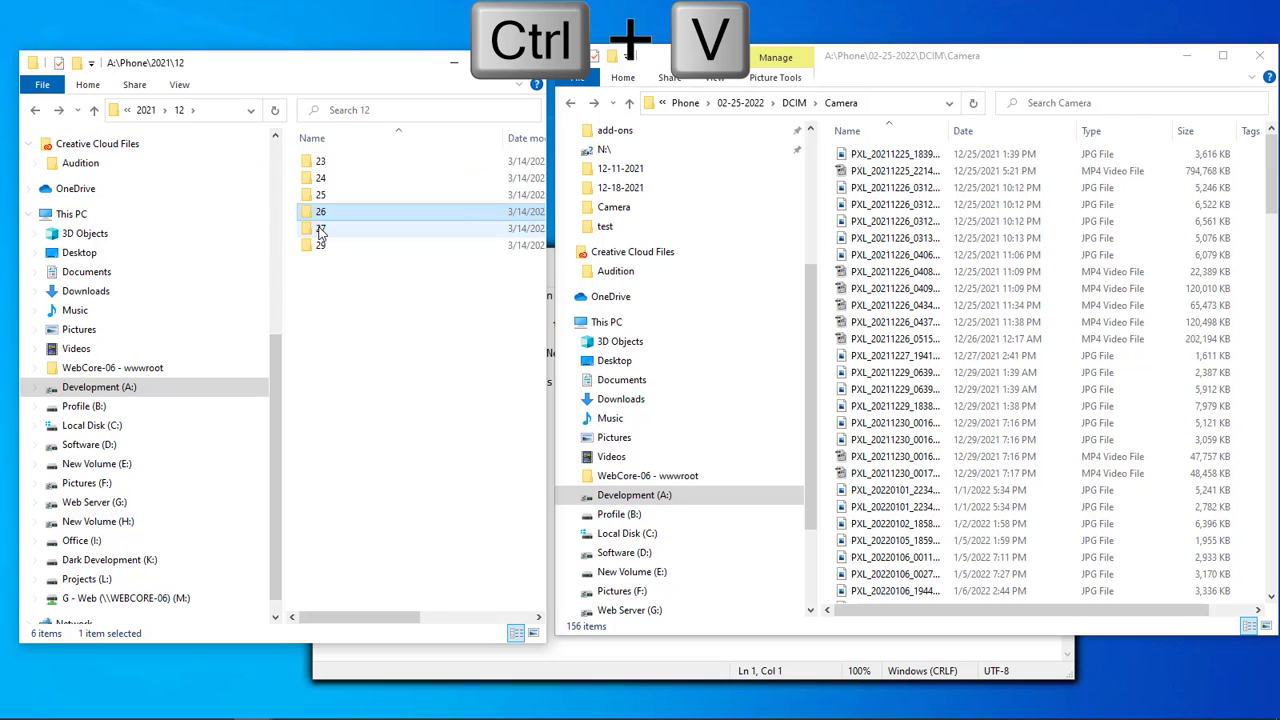
double_click(320, 229)
key("ctrl+v")
left_click(35, 110)
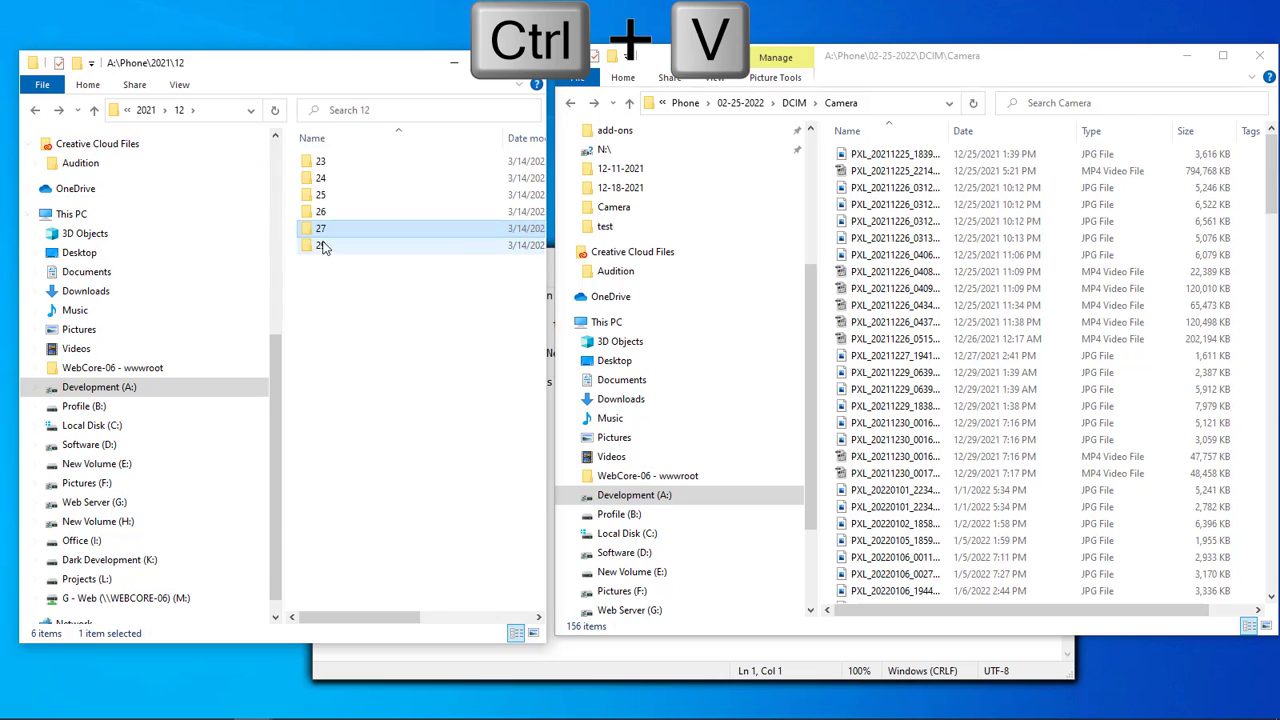
double_click(328, 250)
key("ctrl+v")
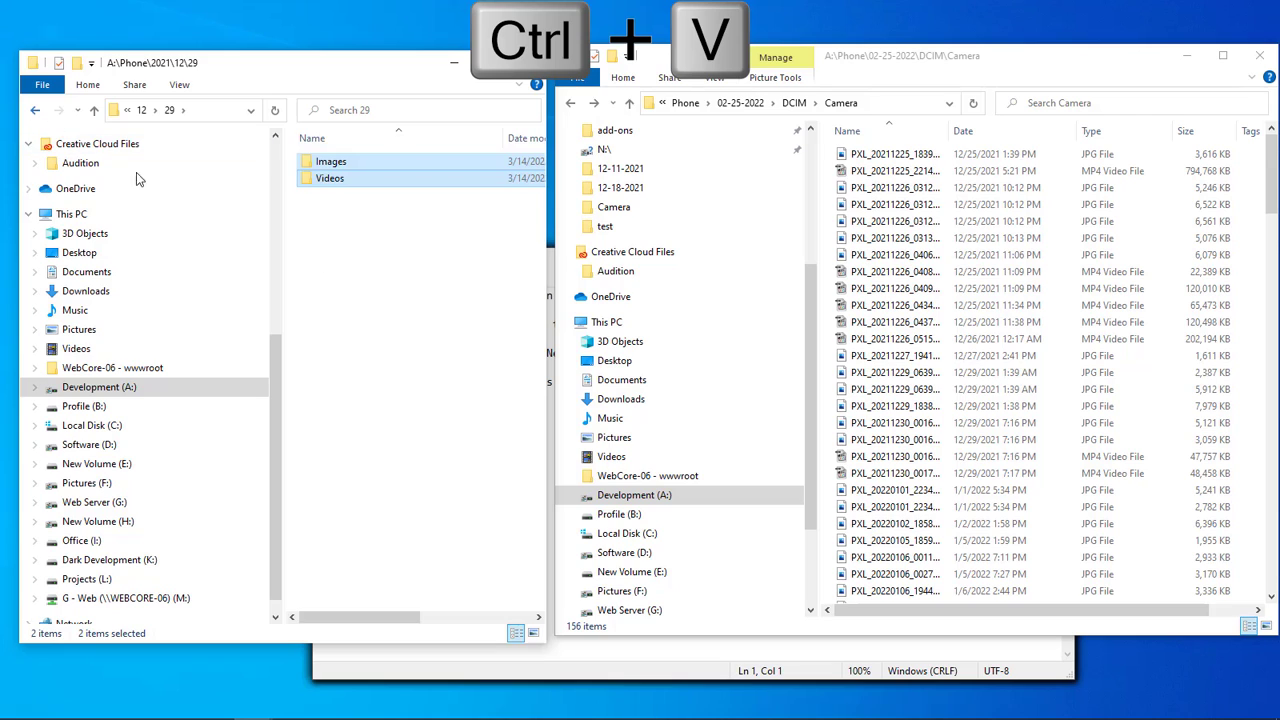
Move all JPG files dated 12/25/2021 from Camera into the Images folder of day folder 25.
left_click(35, 110)
double_click(322, 196)
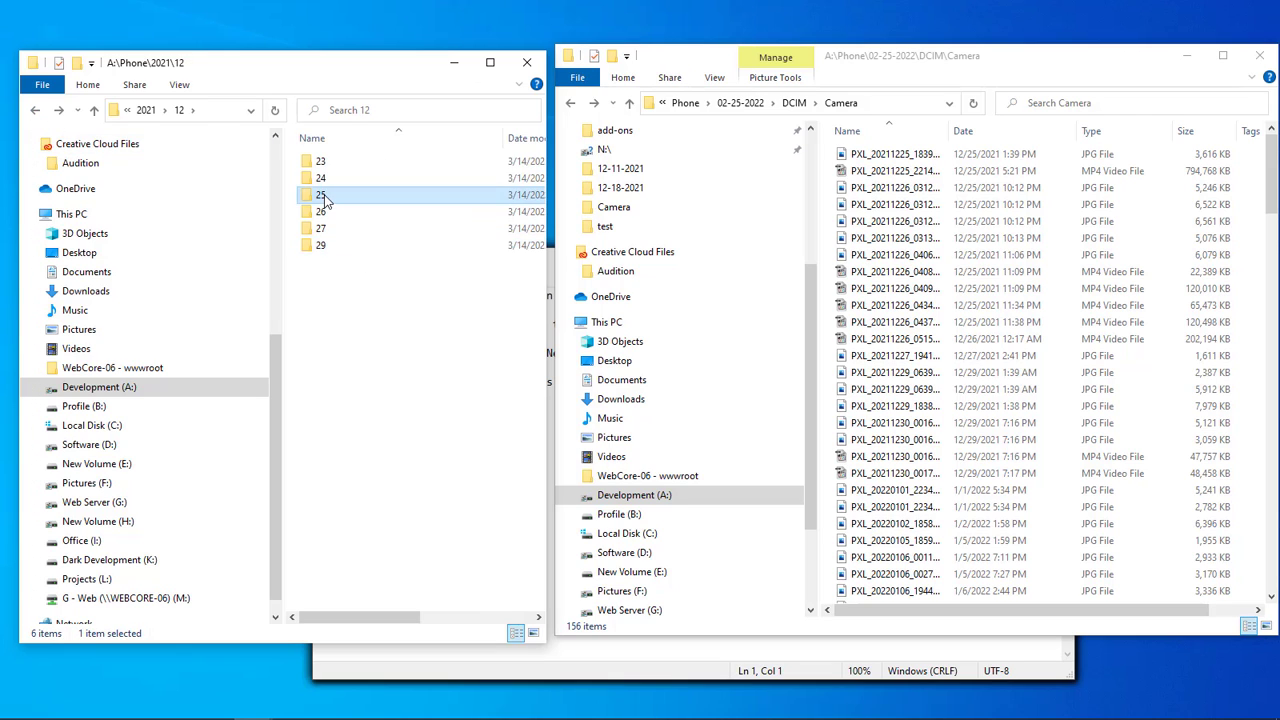
left_click(987, 157)
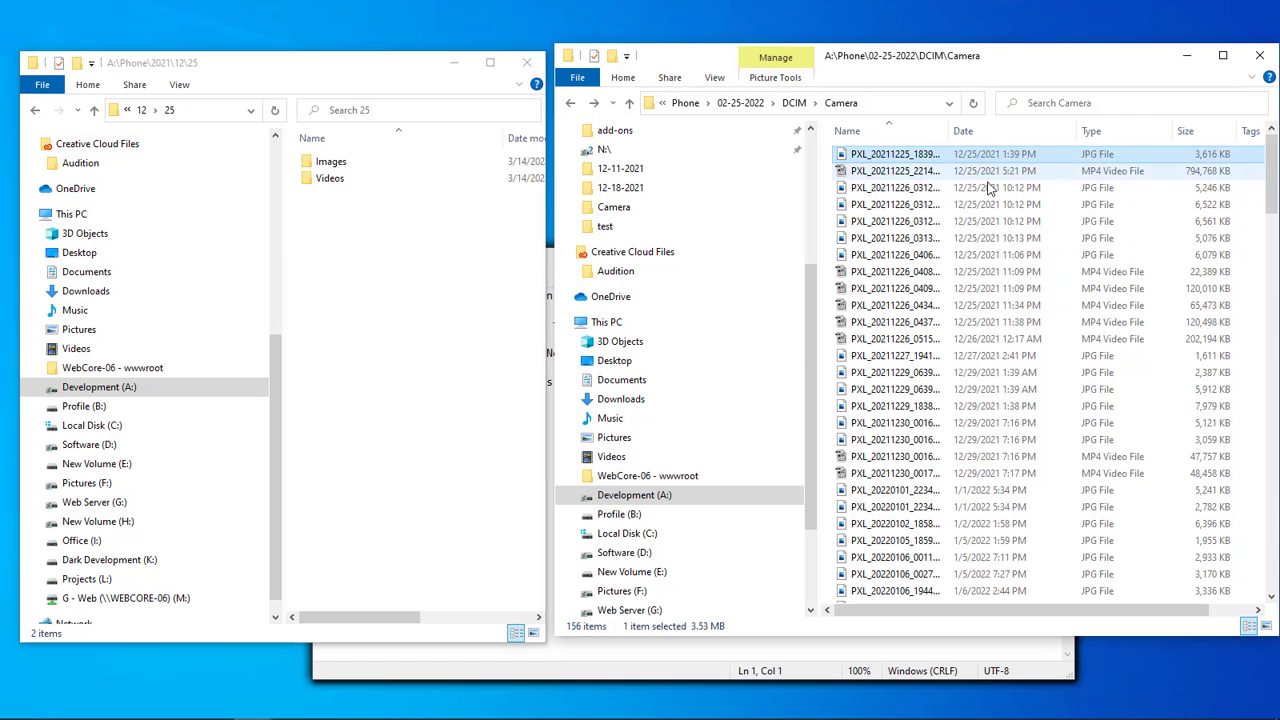
left_click(985, 188, "ctrl")
left_click(973, 255, "ctrl+shift")
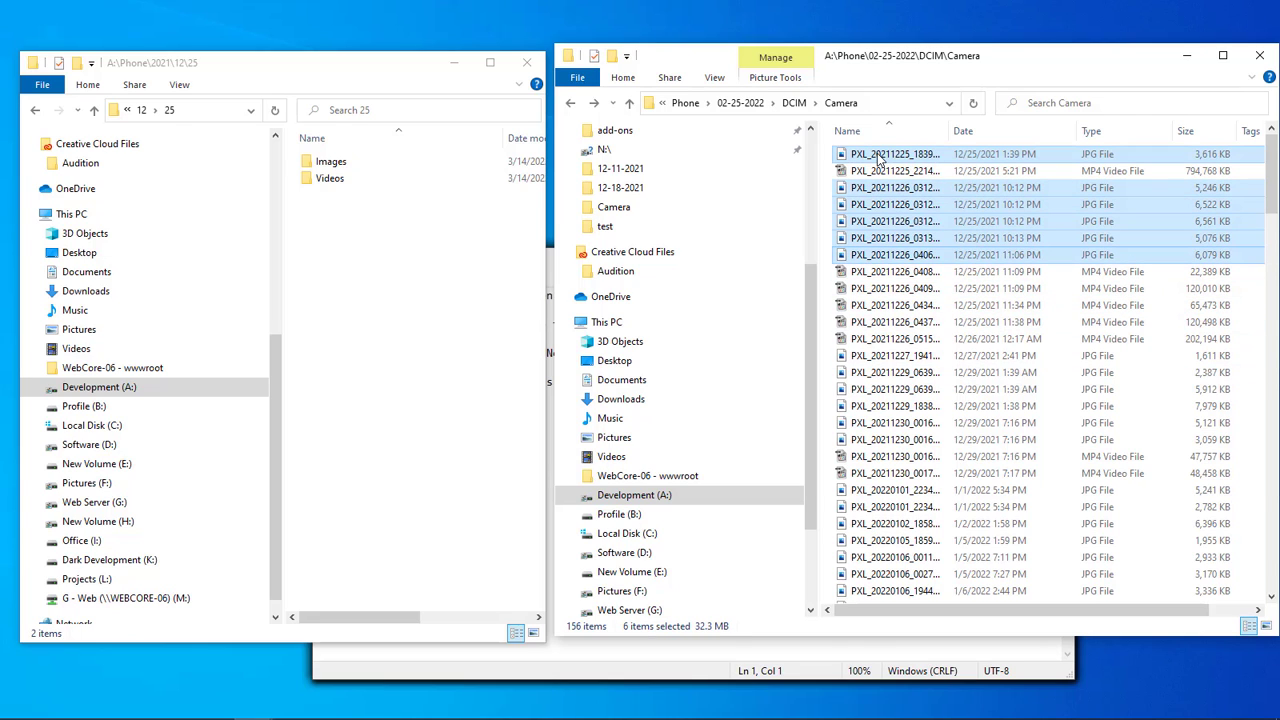
left_click_drag(885, 157, 324, 160)
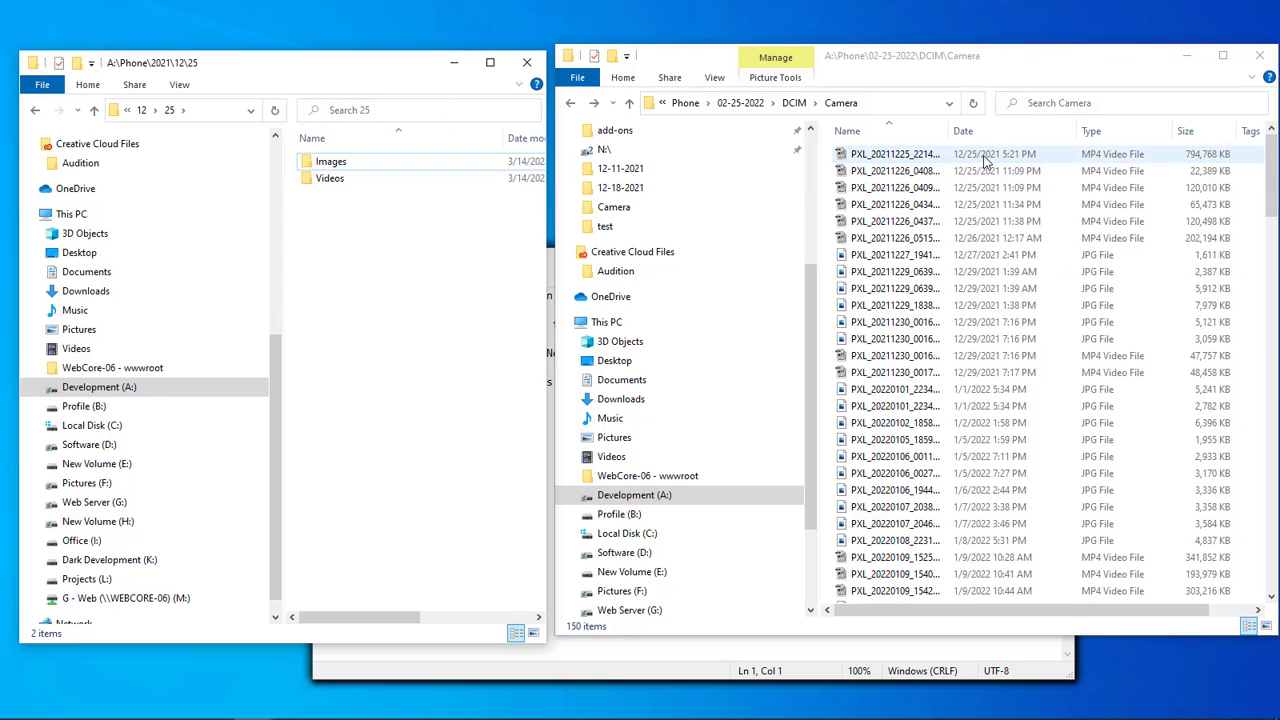
Move all MP4 videos dated 12/25/2021 from Camera into the Videos folder of day folder 25.
left_click(985, 156)
left_click(984, 222, "shift")
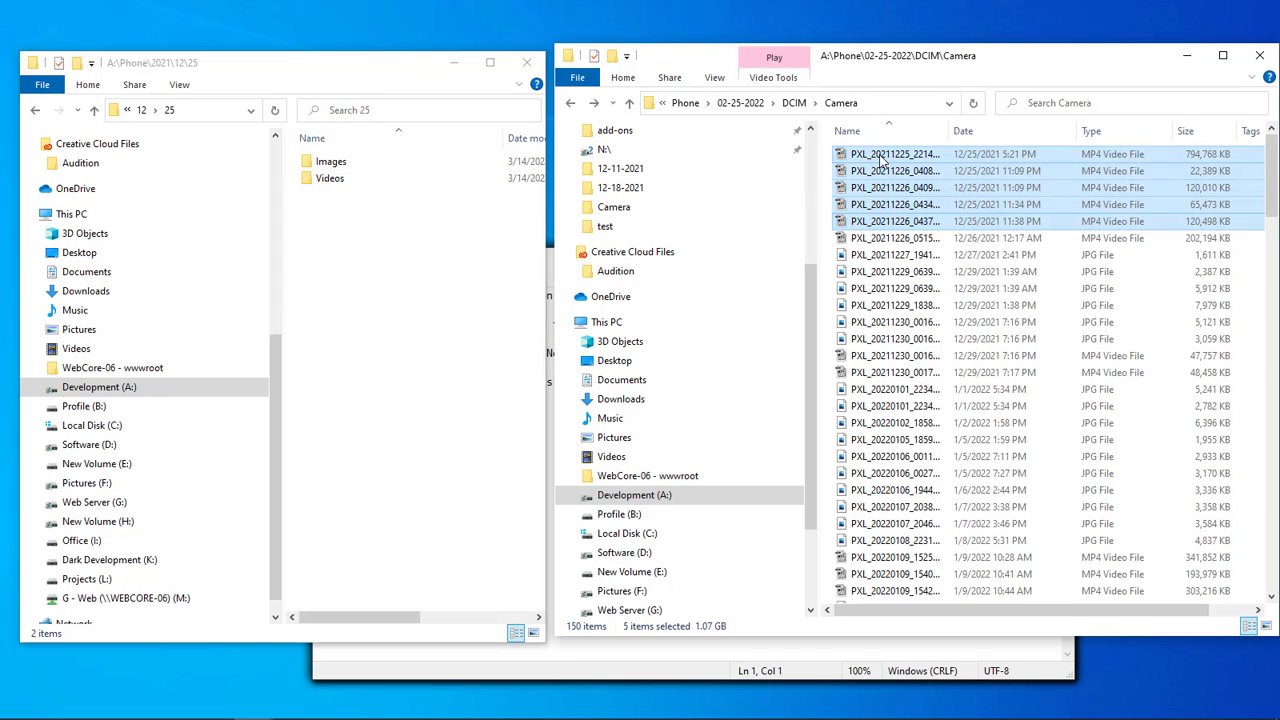
left_click_drag(883, 157, 330, 182)
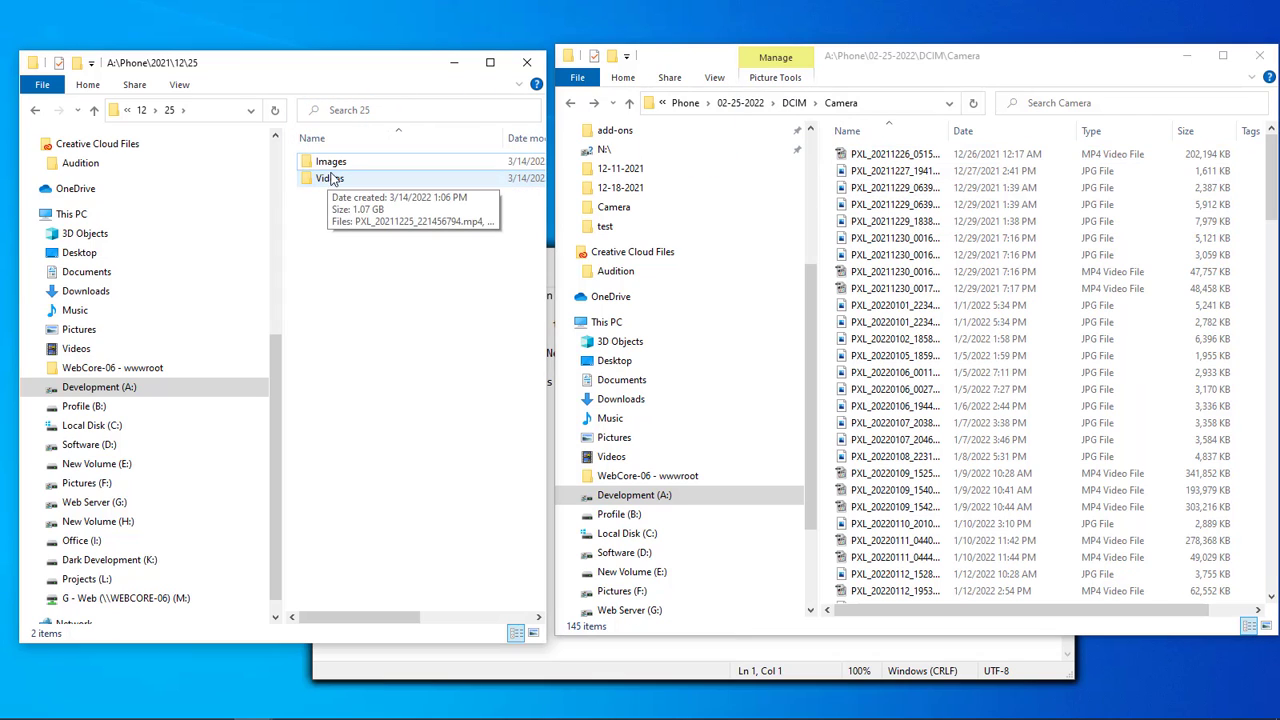
Move the 12/26/2021 video into the Videos folder of day 26 and the 12/27/2021 photo into the Images folder of day 27.
left_click(34, 110)
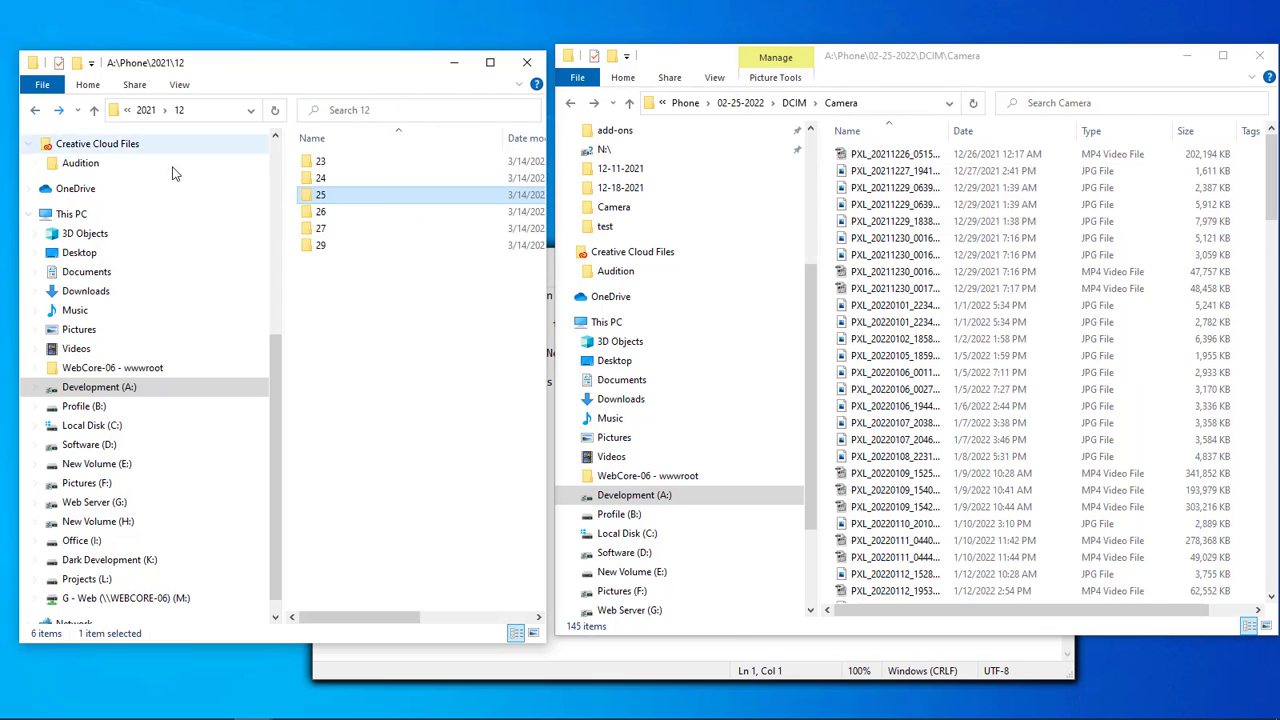
double_click(321, 213)
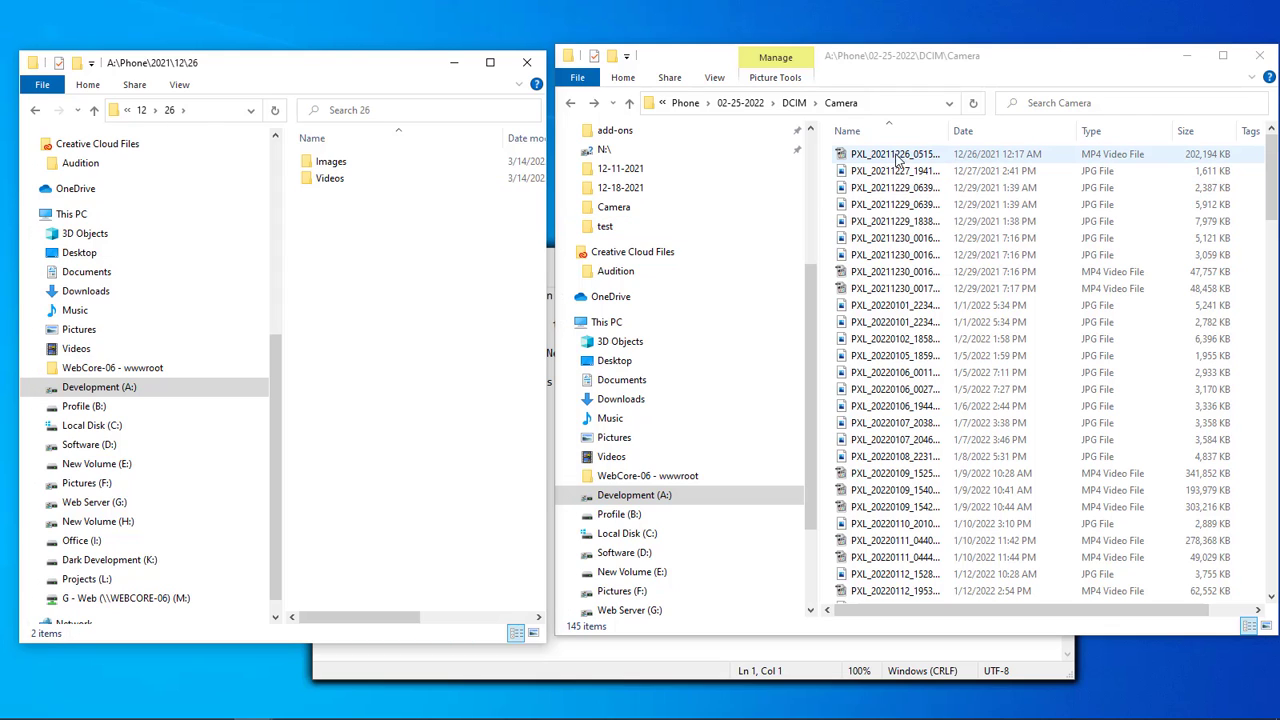
left_click_drag(897, 157, 330, 185)
left_click(94, 110)
double_click(320, 230)
left_click_drag(895, 154, 322, 163)
Move all JPG files dated 12/29/2021 from Camera into the Images folder of day folder 29.
left_click(94, 110)
double_click(318, 246)
left_click(895, 155)
left_click(900, 222, "shift")
left_click_drag(910, 205, 338, 163)
Move the two MP4 videos dated 12/29/2021 from Camera into the Videos folder of day folder 29.
left_click(890, 155)
left_click(884, 170, "shift")
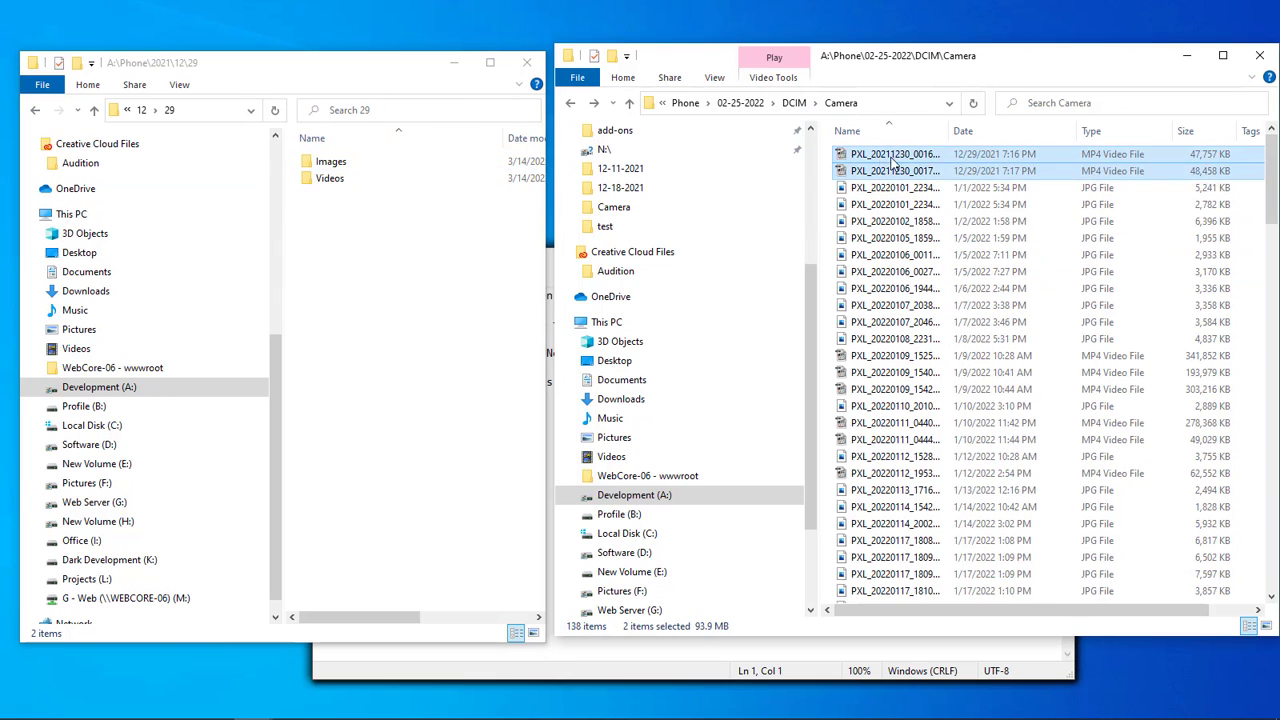
left_click_drag(884, 170, 334, 181)
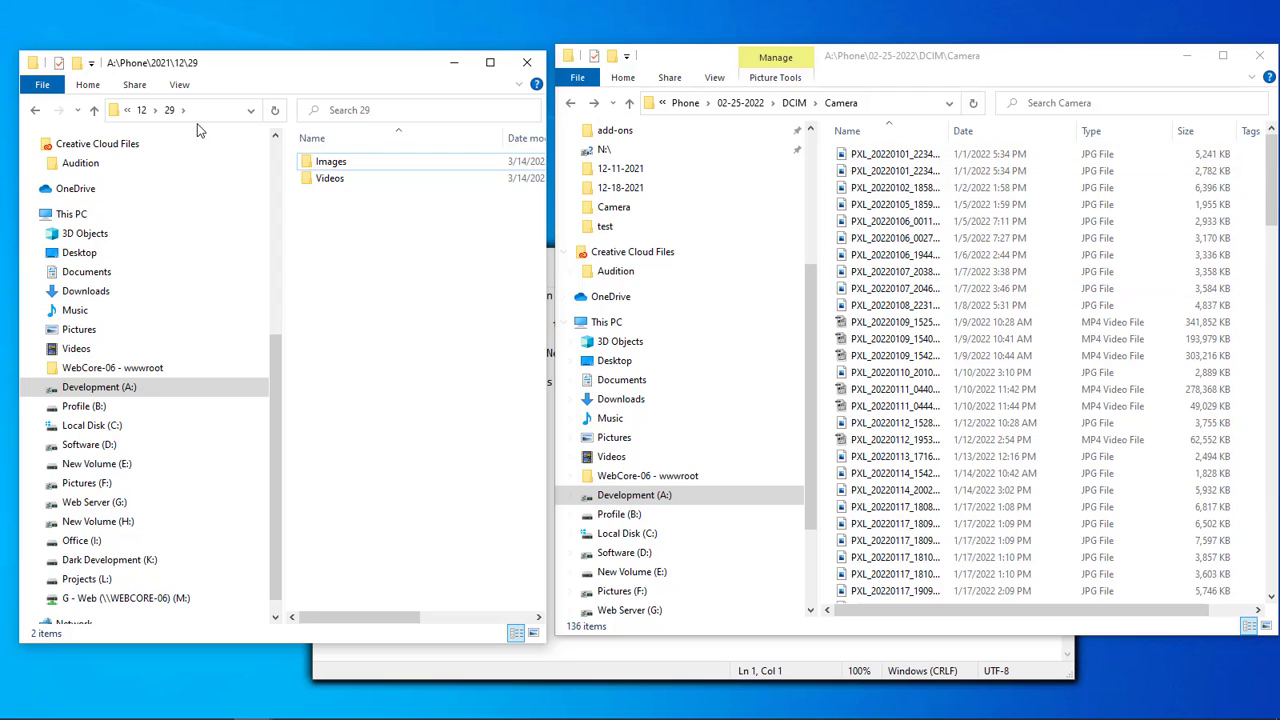
Create month folders named 01, 02 and 03 inside the 2022 folder under Phone.
key("alt+Up")
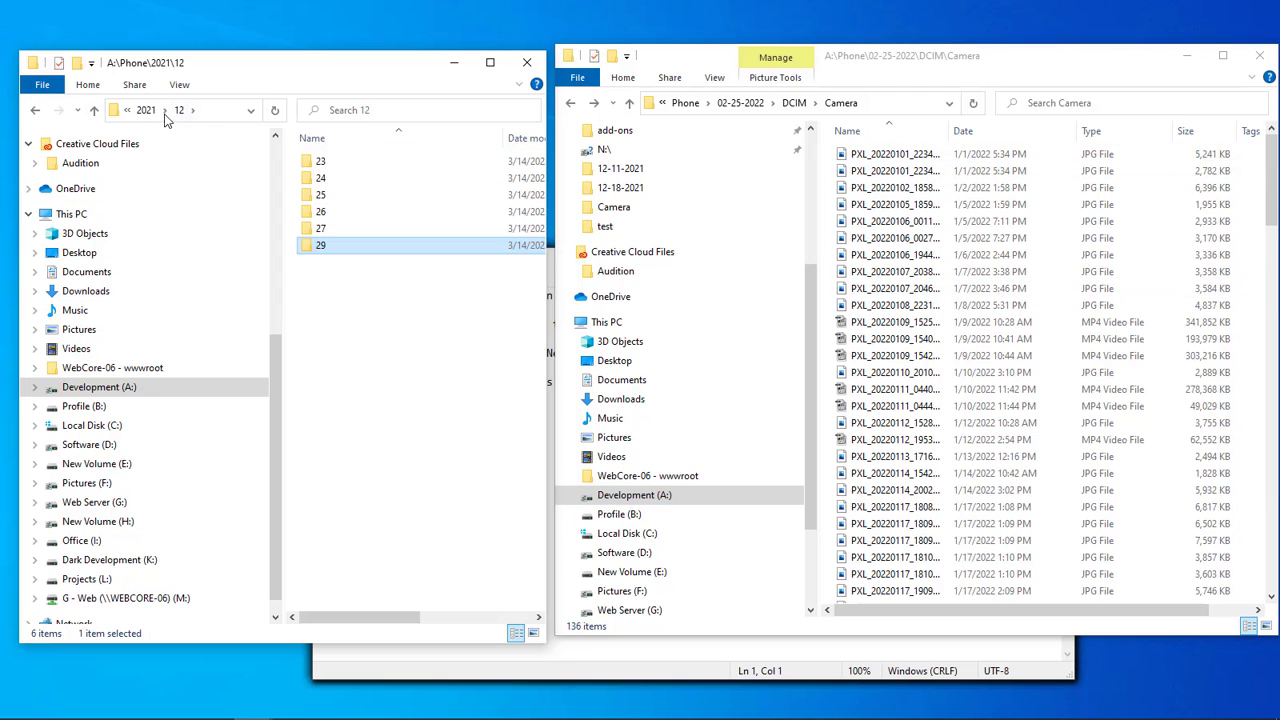
key("alt+Up")
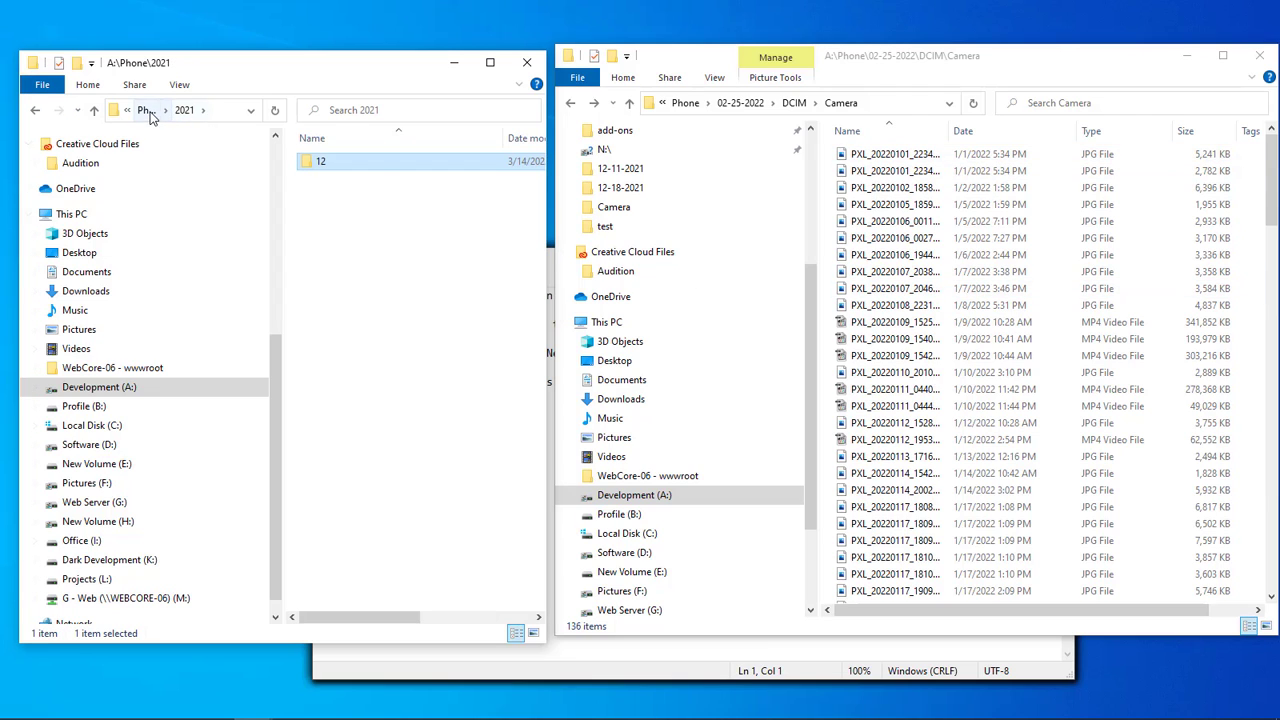
left_click(146, 111)
double_click(326, 229)
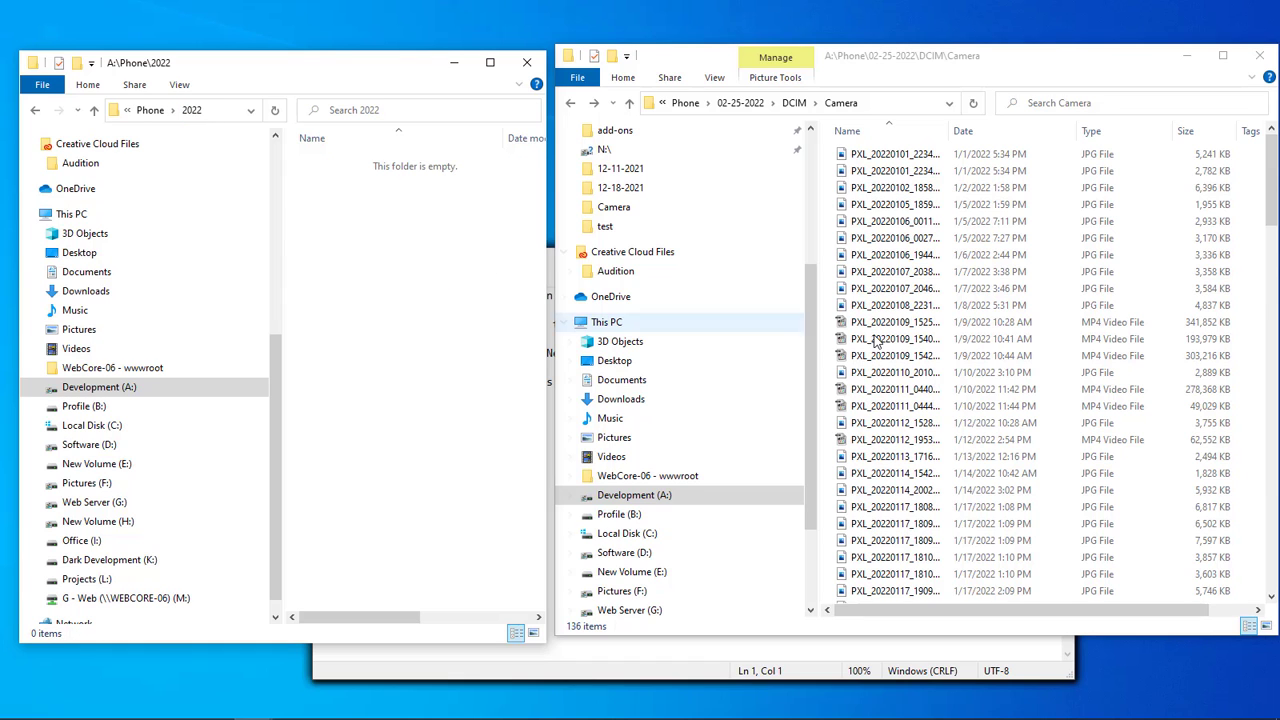
scroll(985, 413, "down", 10)
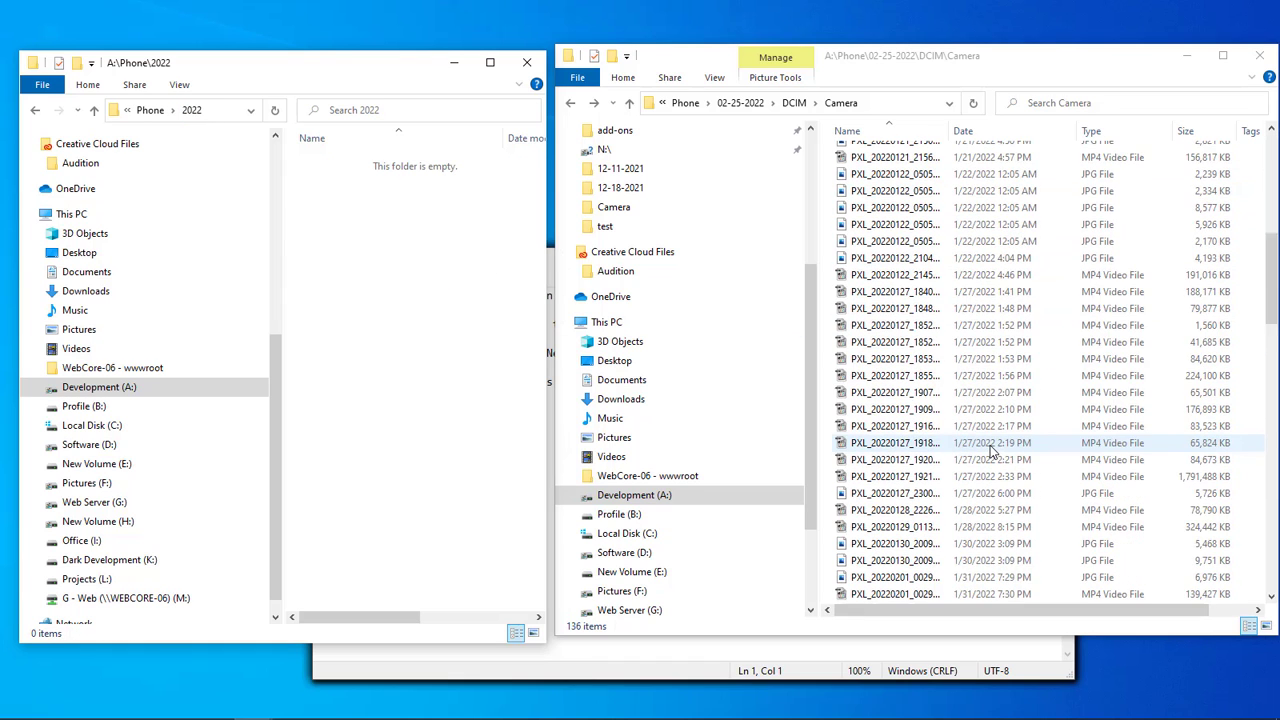
scroll(990, 452, "down", 15)
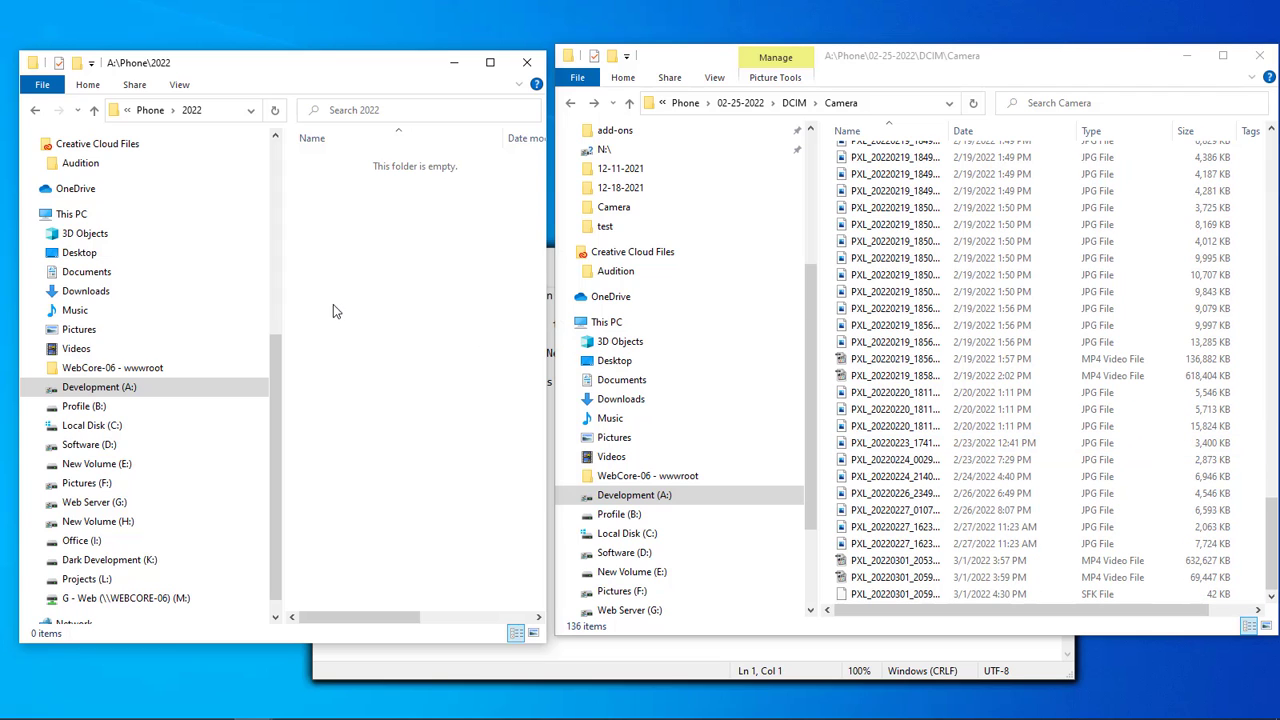
key("ctrl+shift+n")
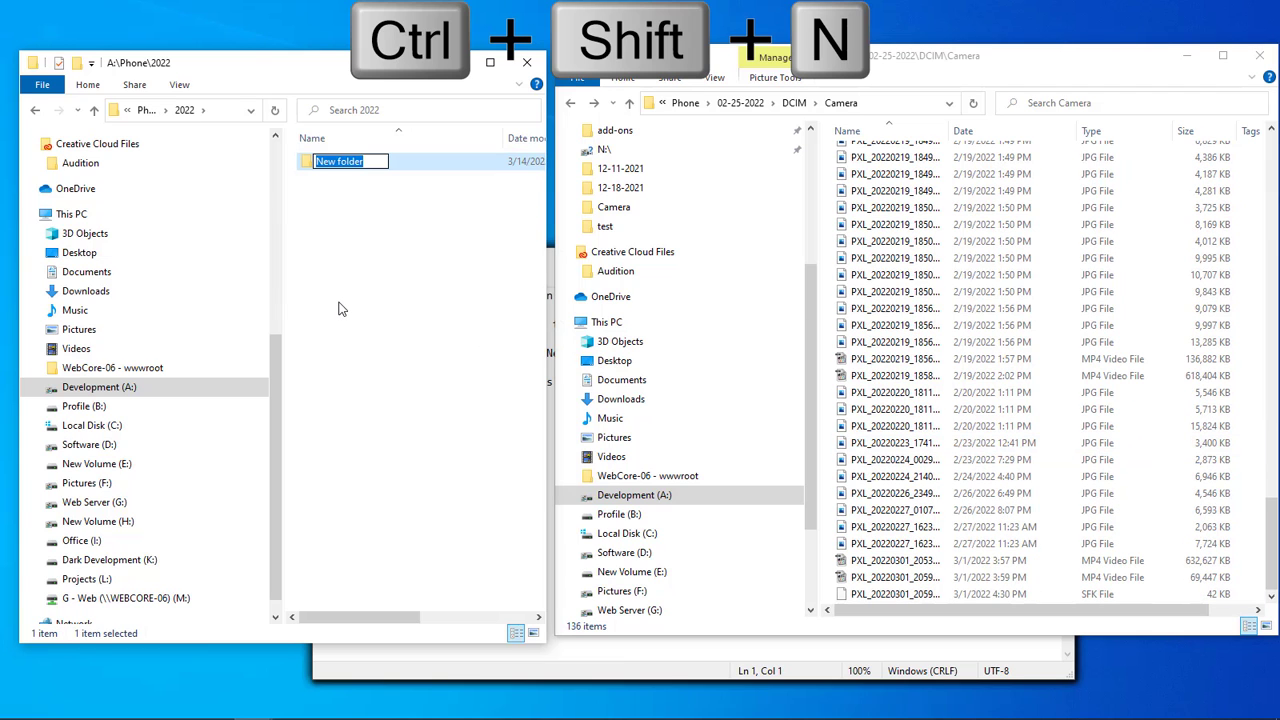
key("ctrl+shift+n")
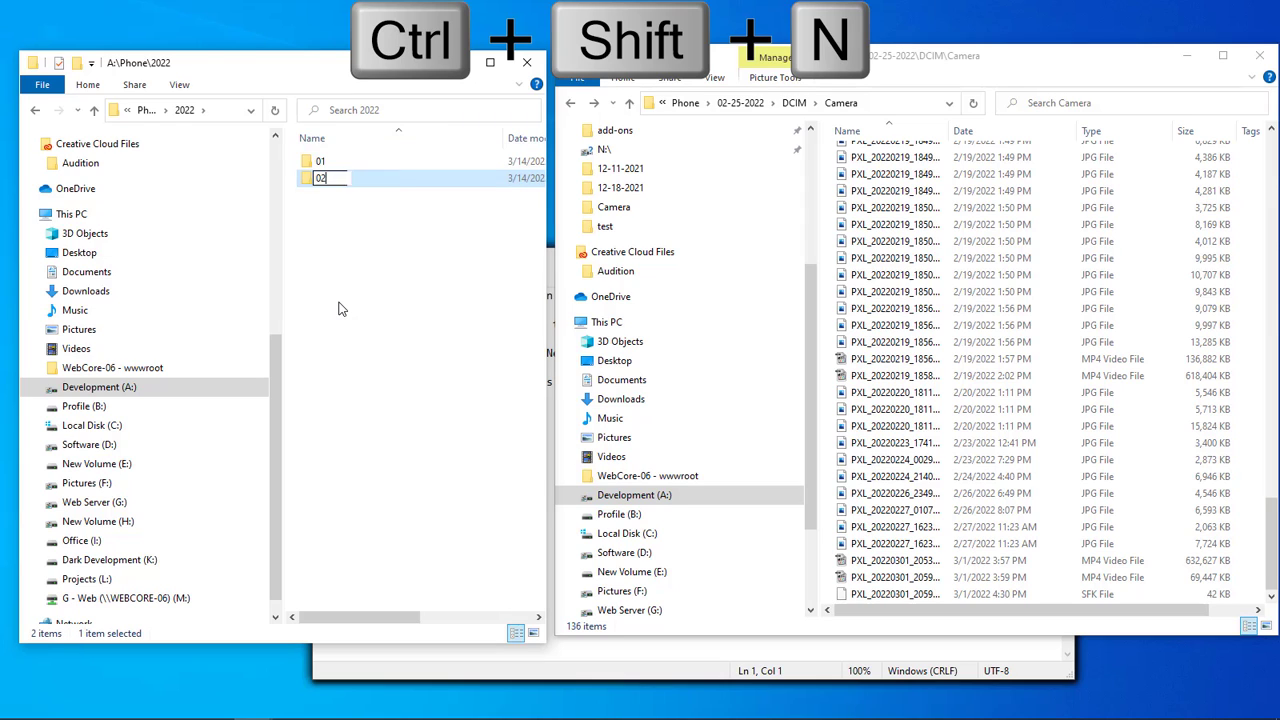
type("02")
key("Return")
key("ctrl+shift+n")
type("03")
key("Return")
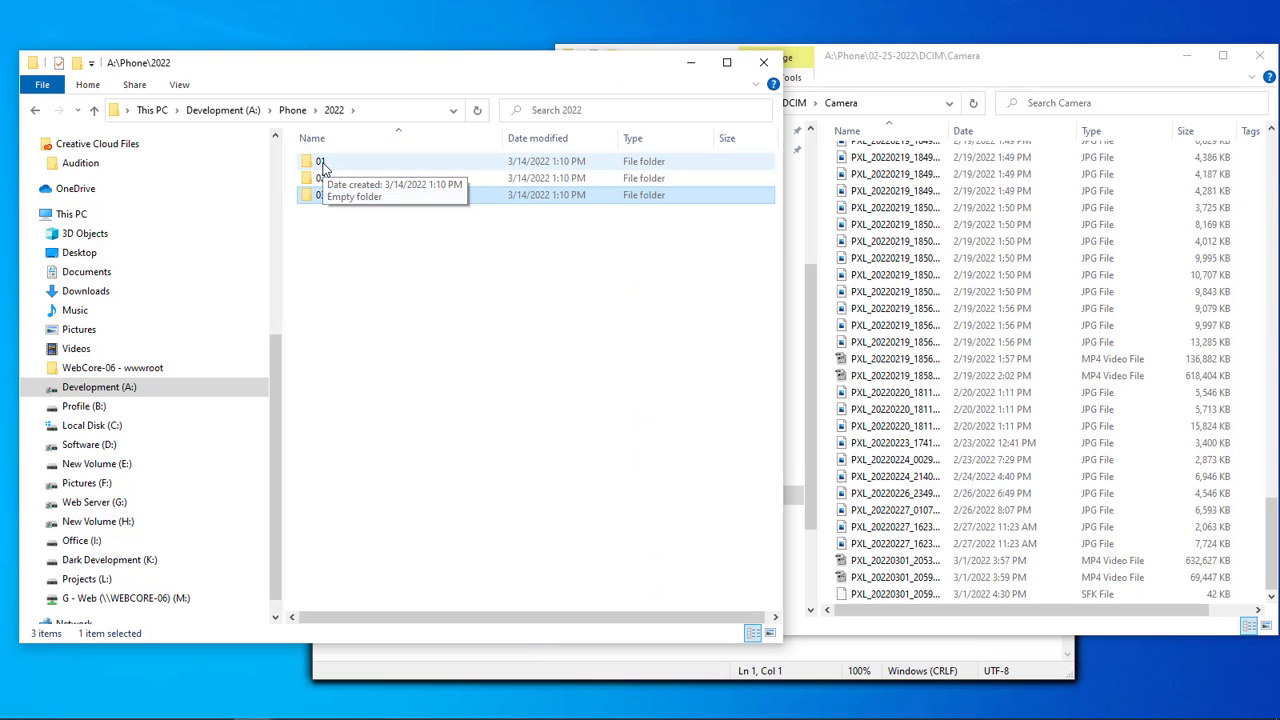
Create day folders 01, 02, 05, 06 and 07 inside the 2022 month folder 01, based on the dates in Camera.
double_click(322, 163)
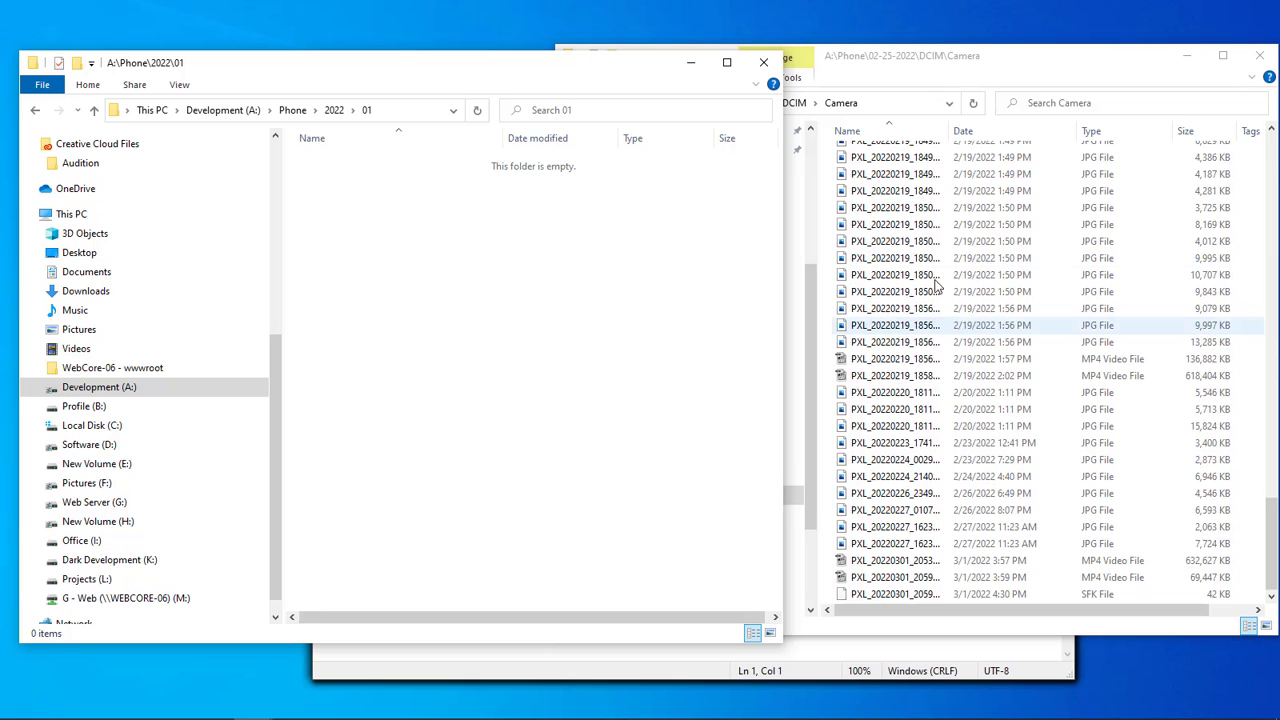
scroll(1000, 270, "up", 15)
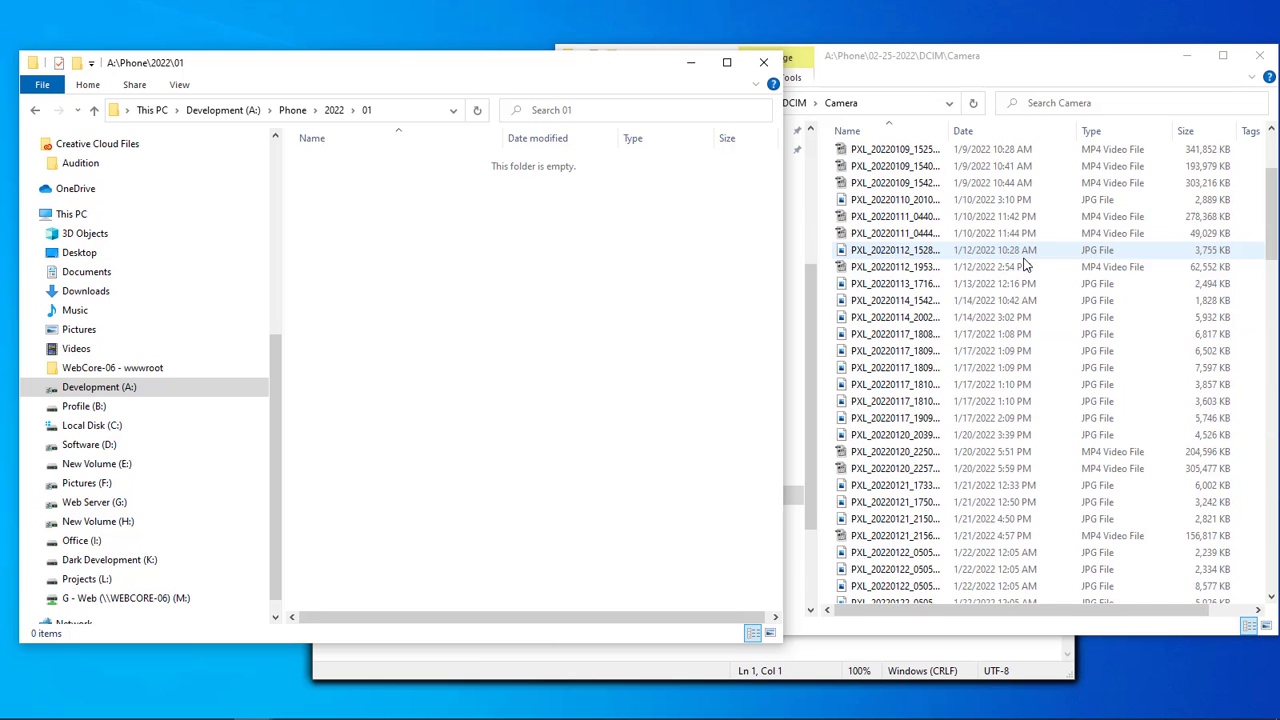
scroll(1022, 265, "up", 4)
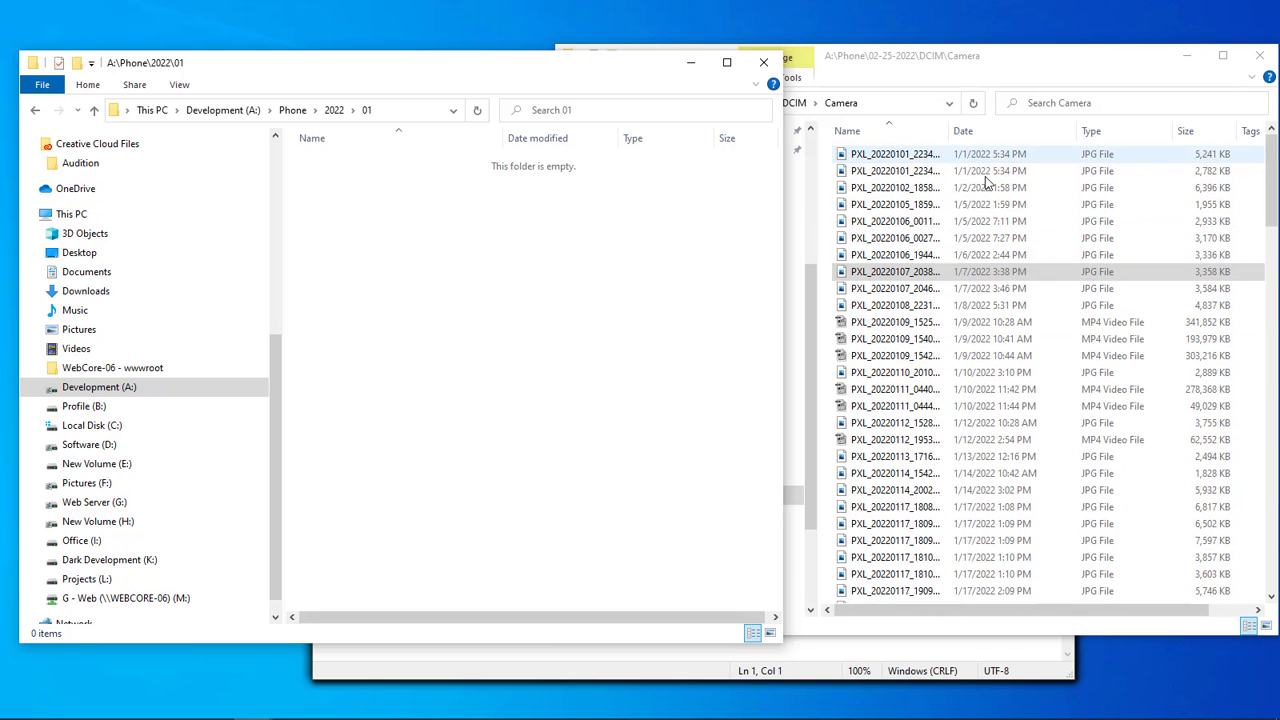
scroll(1000, 372, "down", 15)
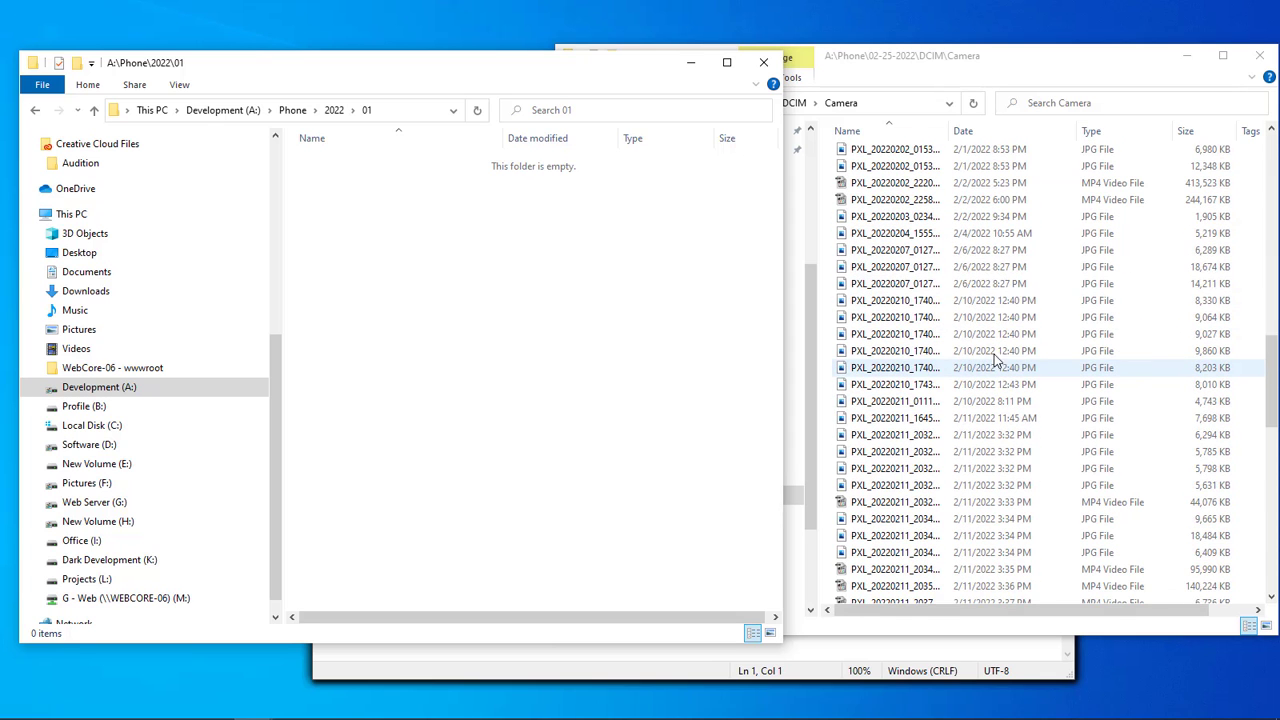
scroll(986, 236, "up", 7)
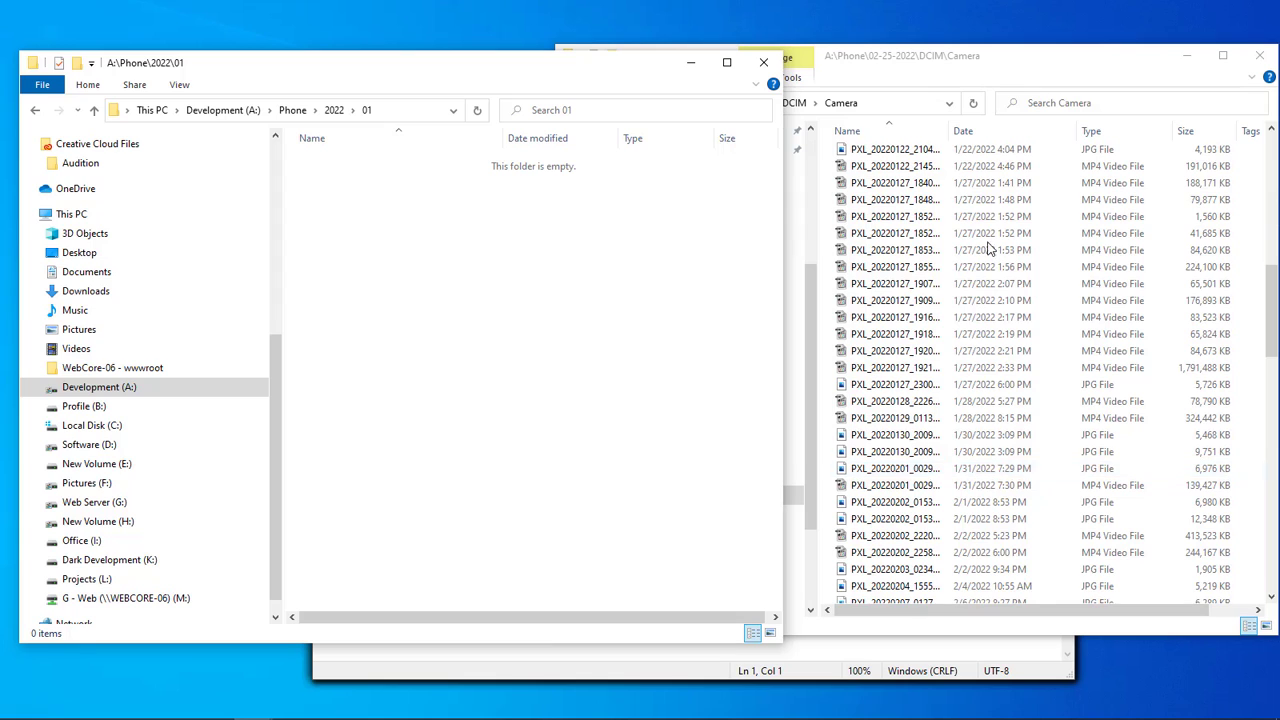
scroll(986, 368, "up", 10)
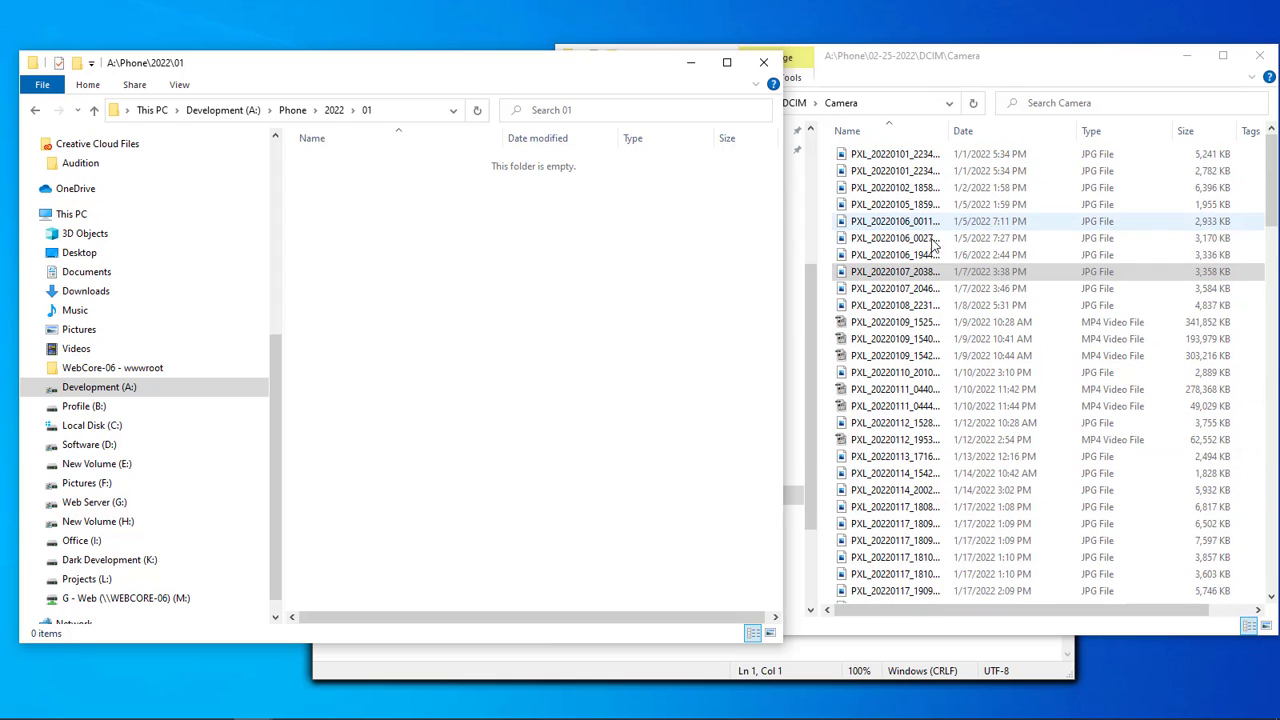
key("ctrl+shift+n")
type("01")
key("Return")
Add day folders 08, 09, 10, 12 and 03 to month folder 01.
key("ctrl+shift+n")
type("02")
key("Return")
key("ctrl+shift+n")
type("05")
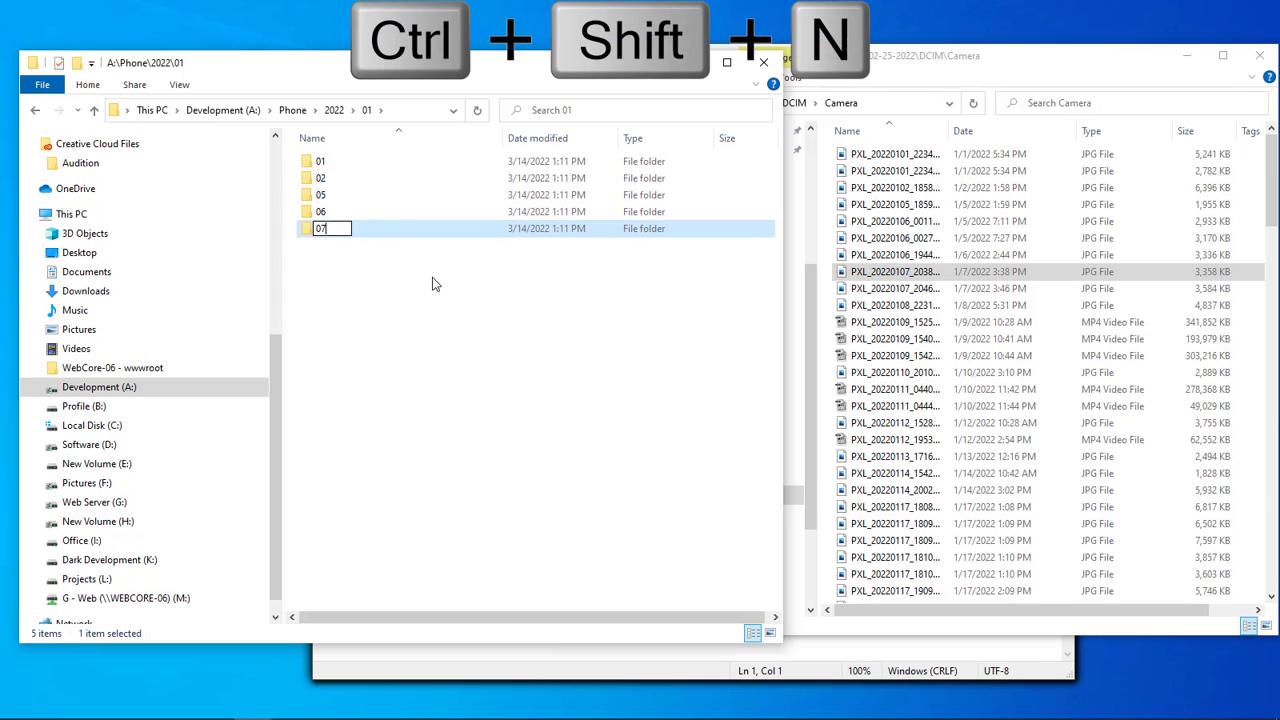
left_click(784, 527)
key("F2")
type("12")
key("Return")
Add day folders 04, 13, 14 and 17 to month folder 01.
key("ctrl+shift+n")
type("03")
key("Return")
key("ctrl+shift+n")
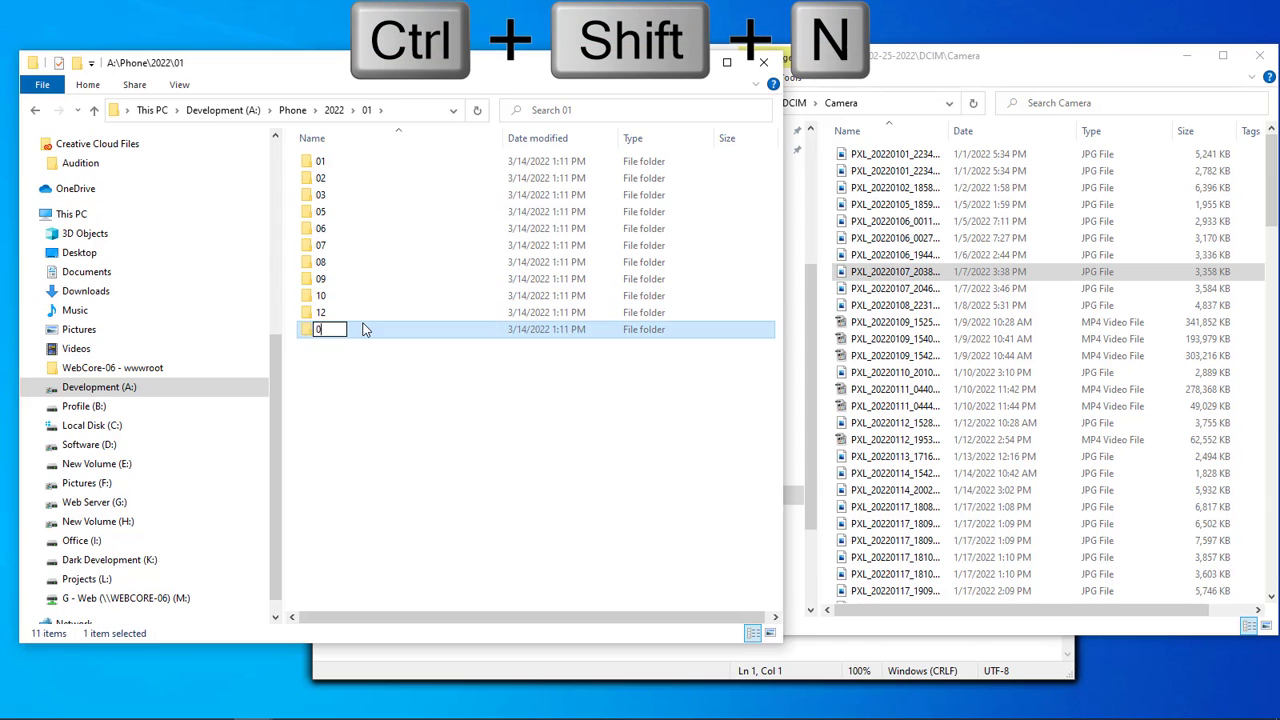
Add day folders 20, 21, 22, 27, 28 and 30 to month folder 01.
key("ctrl+shift+n")
type("13")
key("Return")
key("ctrl+shift+n")
type("14")
key("Return")
key("ctrl+shift+n")
type("17")
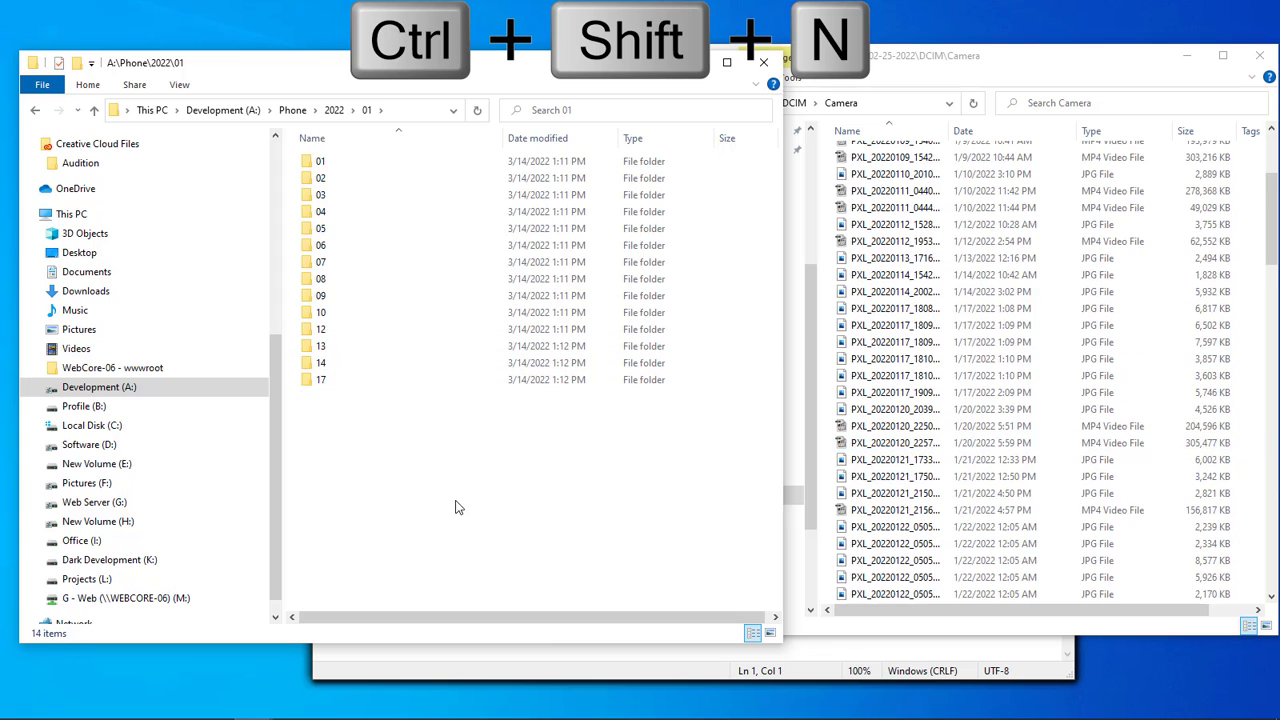
Create day folder 31 plus folders named Images and Videos inside month folder 01.
key("ctrl+shift+n")
type("27")
key("Return")
scroll(1003, 480, "down", 7)
key("ctrl+shift+n")
type("28")
key("Return")
key("ctrl+shift+n")
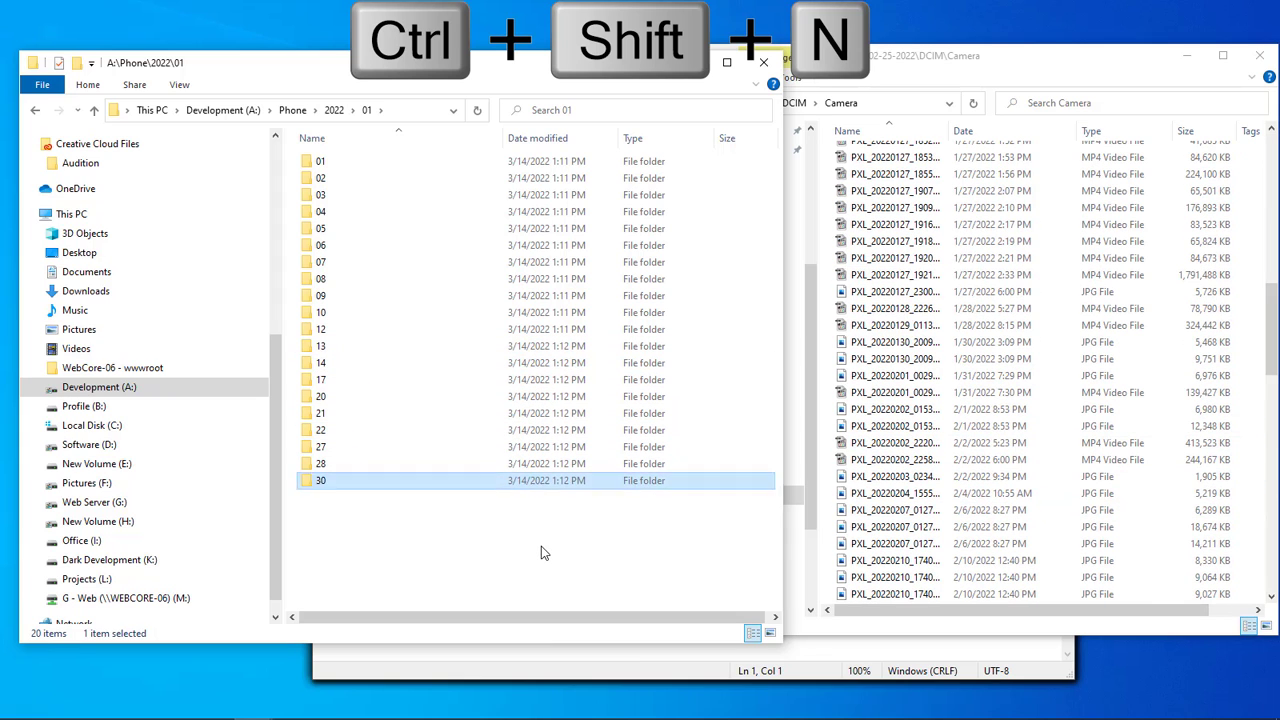
key("Return")
key("ctrl+shift+n")
type("Videos")
key("Return")
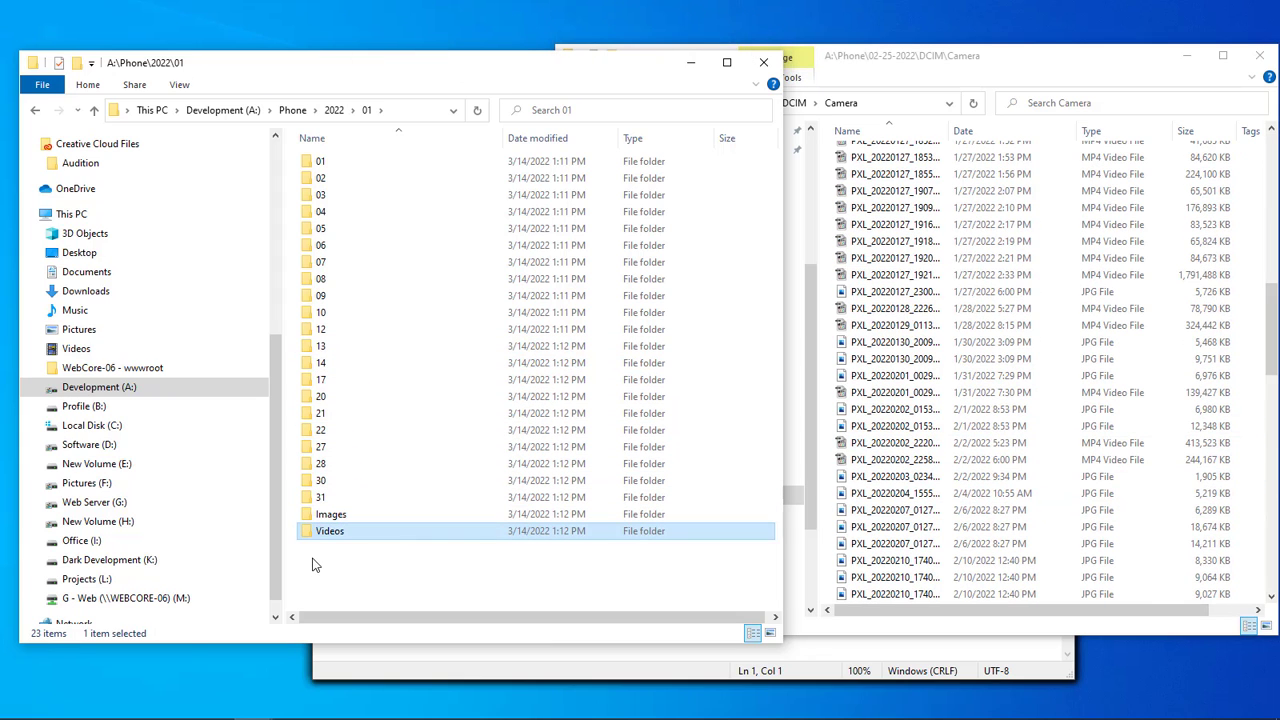
Copy the Images and Videos folders into day folders 01 and 02.
left_click_drag(333, 558, 332, 522)
key("ctrl+x")
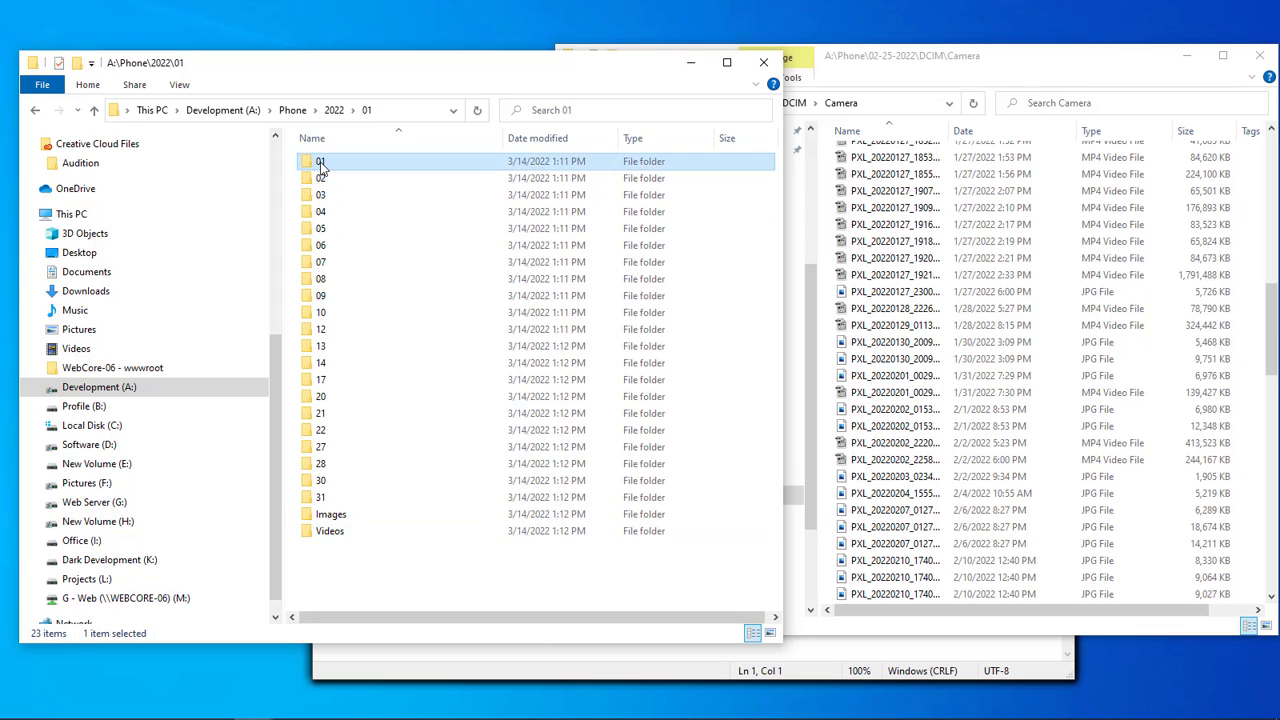
double_click(320, 161)
key("ctrl+v")
left_click(37, 111)
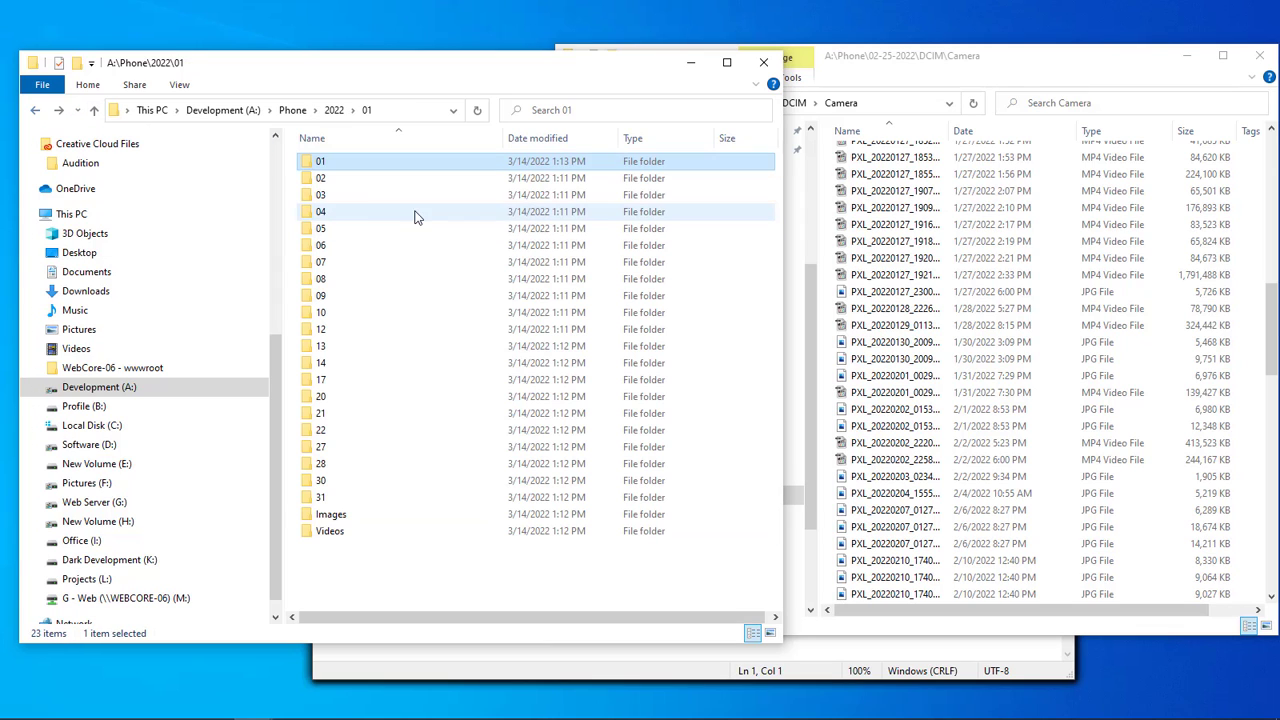
double_click(323, 181)
key("ctrl+v")
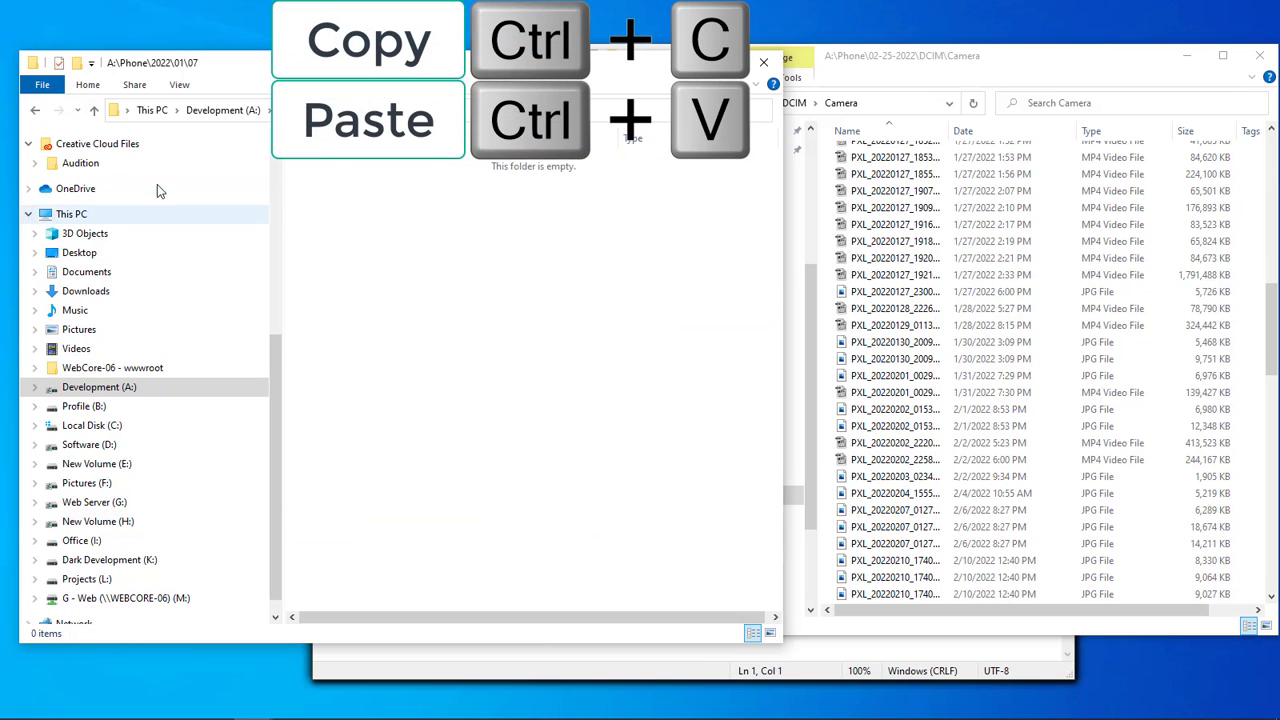
Paste the copied Images and Videos folders into each remaining day folder from 03 to 31.
left_click(36, 111)
key("ctrl+v")
double_click(320, 345)
key("ctrl+v")
left_click(36, 111)
double_click(320, 416)
key("ctrl+v")
left_click(34, 109)
double_click(358, 466)
key("ctrl+v")
left_click(35, 110)
left_click(348, 532)
left_click(340, 564, "ctrl")
key("Delete")
Move the 1/1/2022 and 1/2/2022 photos from Camera into the Images folders of day folders 01 and 02.
scroll(991, 226, "up", 20)
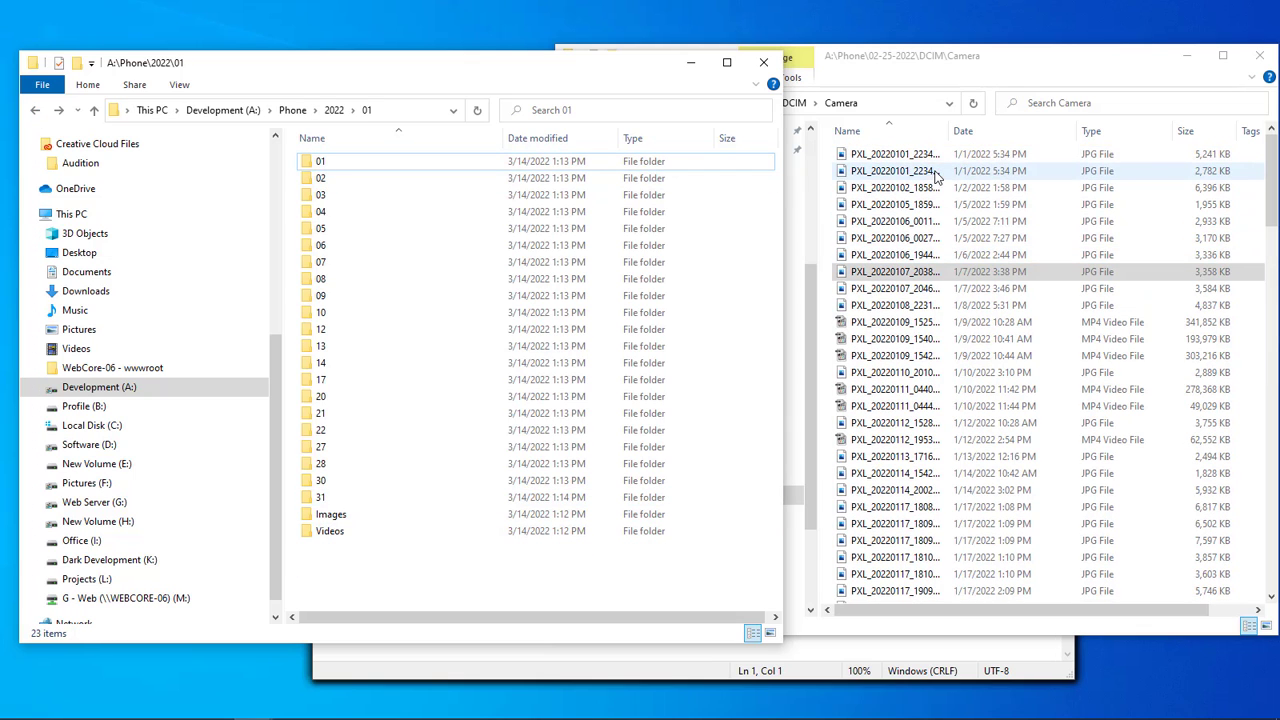
double_click(398, 168)
left_click_drag(974, 157, 335, 162)
key("alt+Left")
double_click(335, 178)
left_click(317, 110)
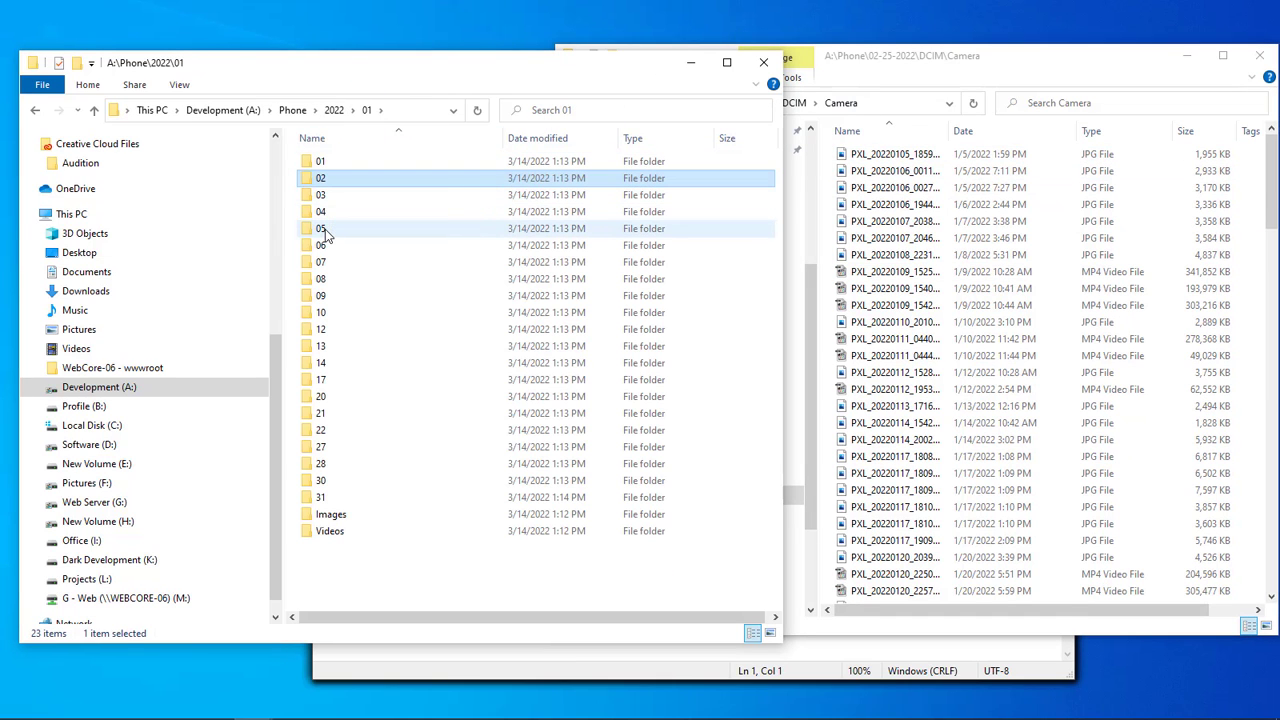
Move the photos dated 1/5, 1/6 and 1/7/2022 into the Images folders of day folders 05, 06 and 07.
double_click(321, 245)
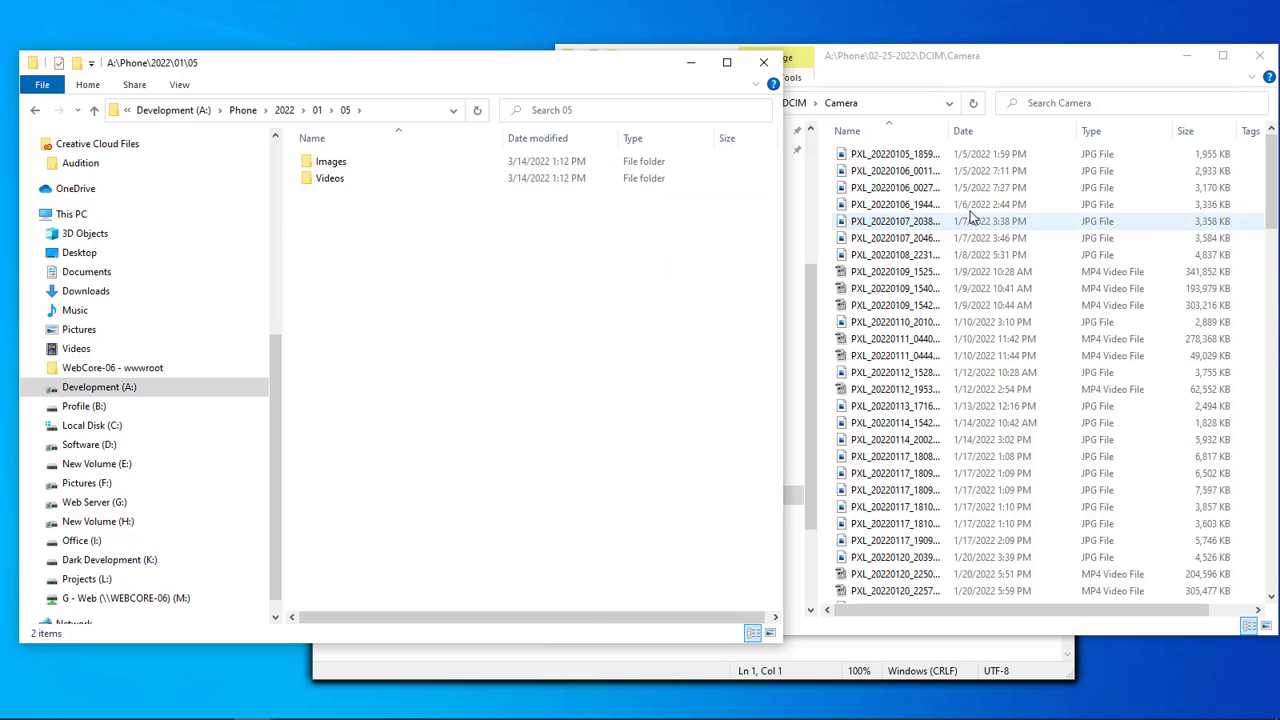
left_click(367, 110)
left_click_drag(893, 164, 330, 262)
double_click(321, 262)
left_click_drag(632, 180, 329, 174)
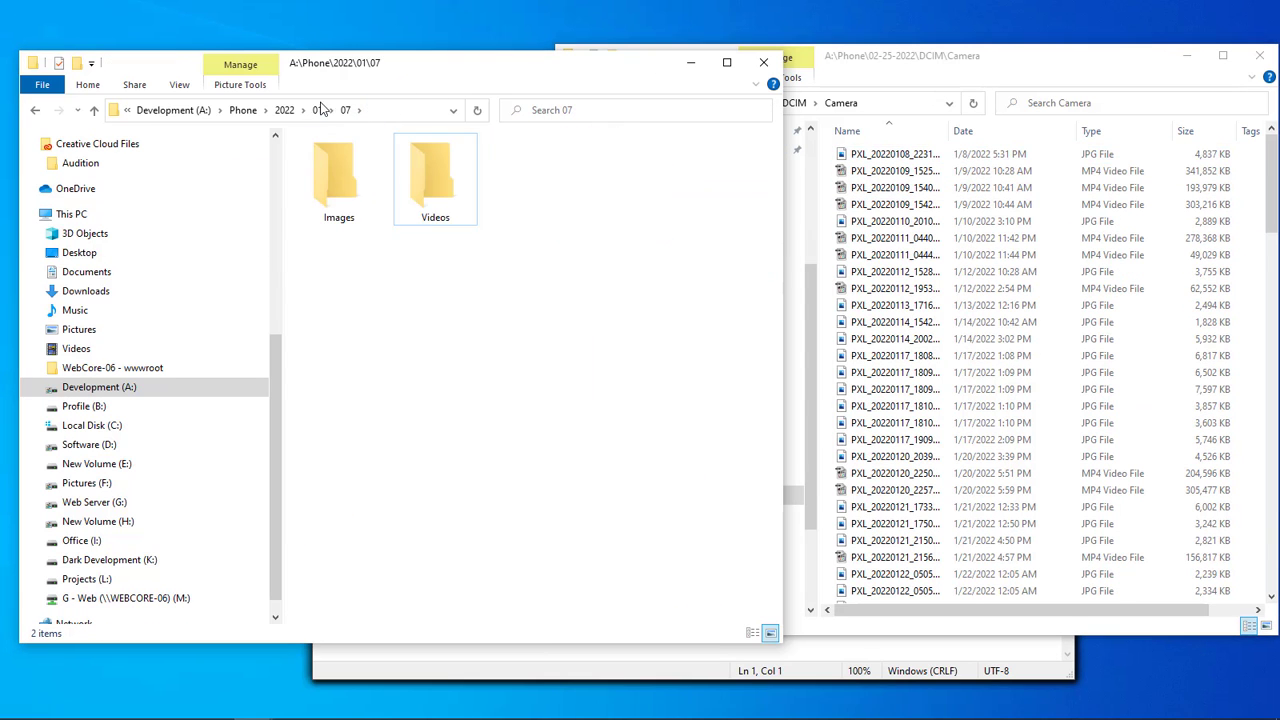
Move the 1/8/2022 photo into day 08's Images folder and the 1/9/2022 videos into day 09's Videos folder.
left_click(367, 110)
left_click_drag(893, 154, 332, 283)
left_click(321, 296)
double_click(321, 297)
left_click_drag(893, 171, 316, 162)
Move the 1/10/2022 and 1/12/2022 photos and videos into the Images and Videos folders of day folders 10 and 12.
double_click(321, 313)
left_click(316, 111)
double_click(321, 329)
left_click(367, 110)
left_click_drag(893, 155, 331, 166)
Move the 1/13/2022 photo into day 13's Images folder and the two 1/14/2022 photos into its Videos folder.
double_click(328, 347)
left_click(893, 160)
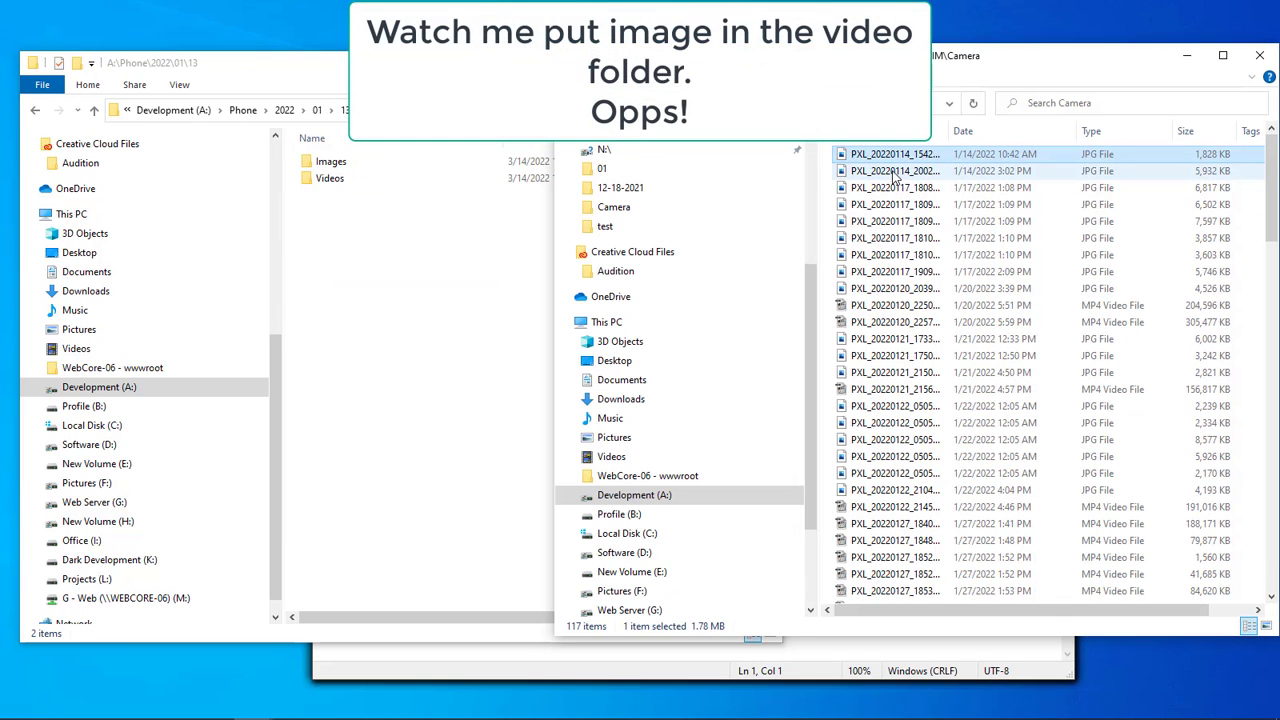
left_click(883, 170, "shift")
left_click_drag(560, 205, 322, 178)
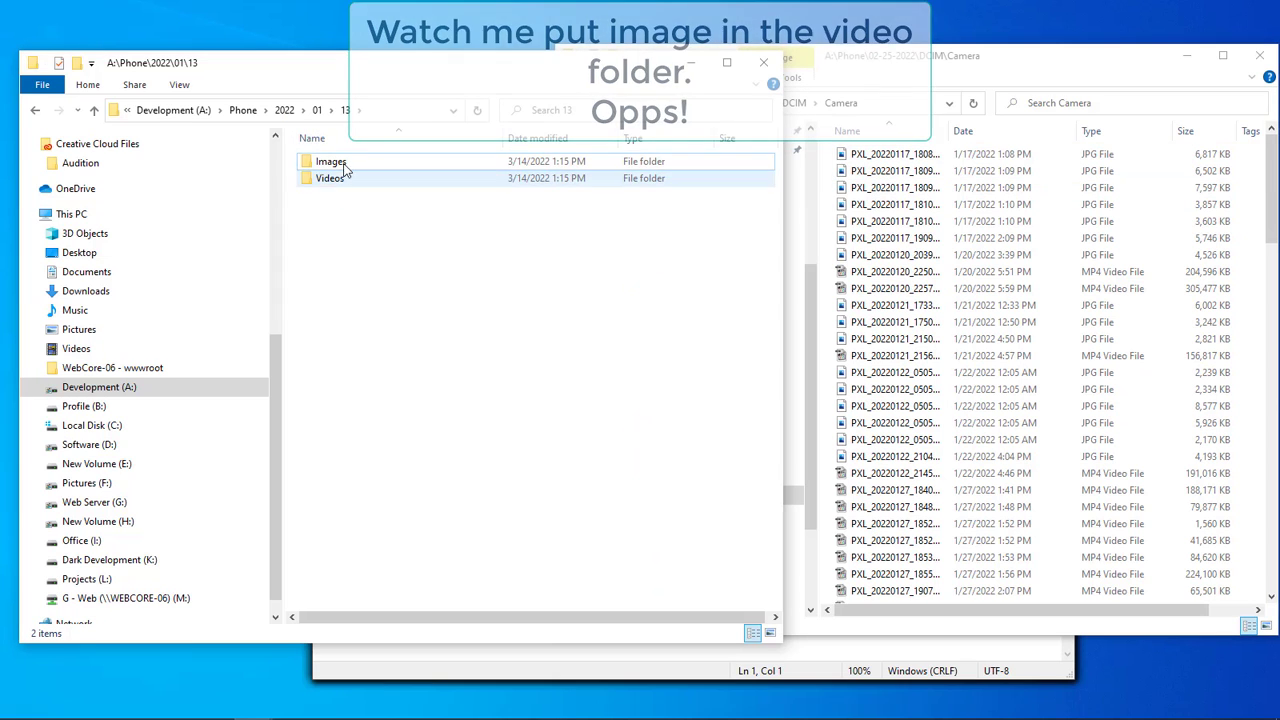
Move the six JPG files dated 1/17/2022 from Camera into the Images folder of day folder 14.
left_click(318, 110)
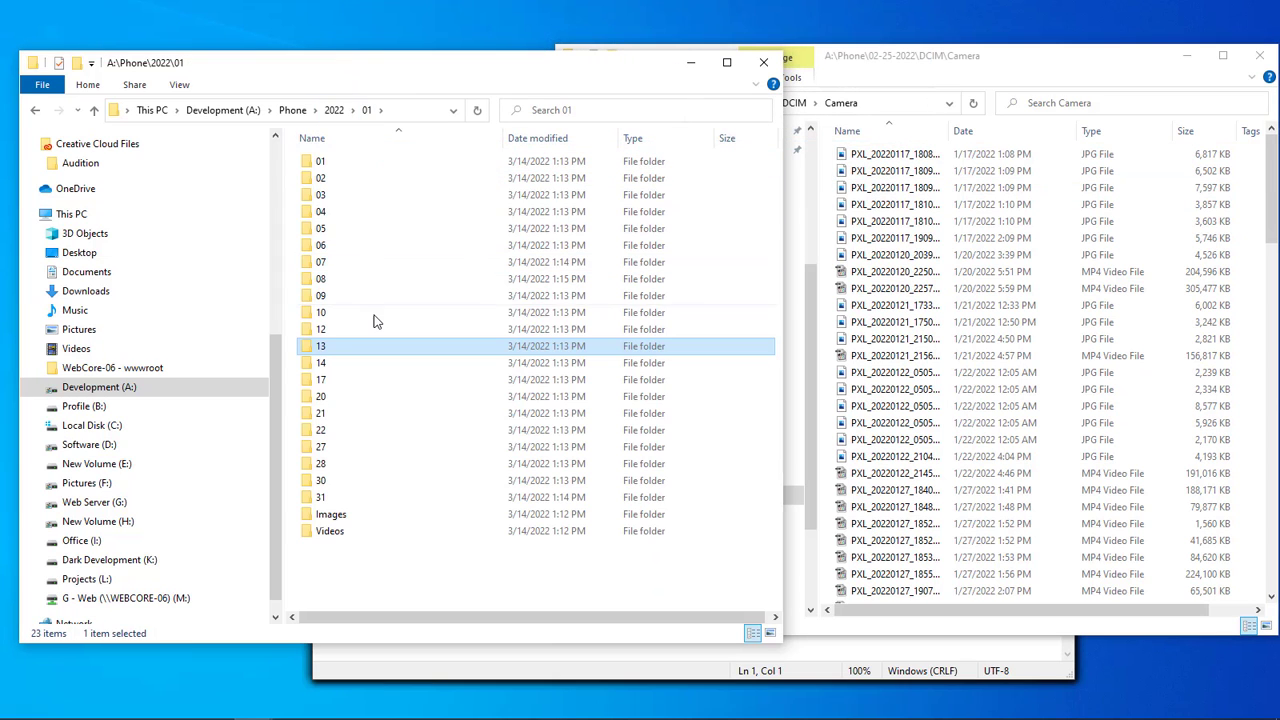
double_click(322, 363)
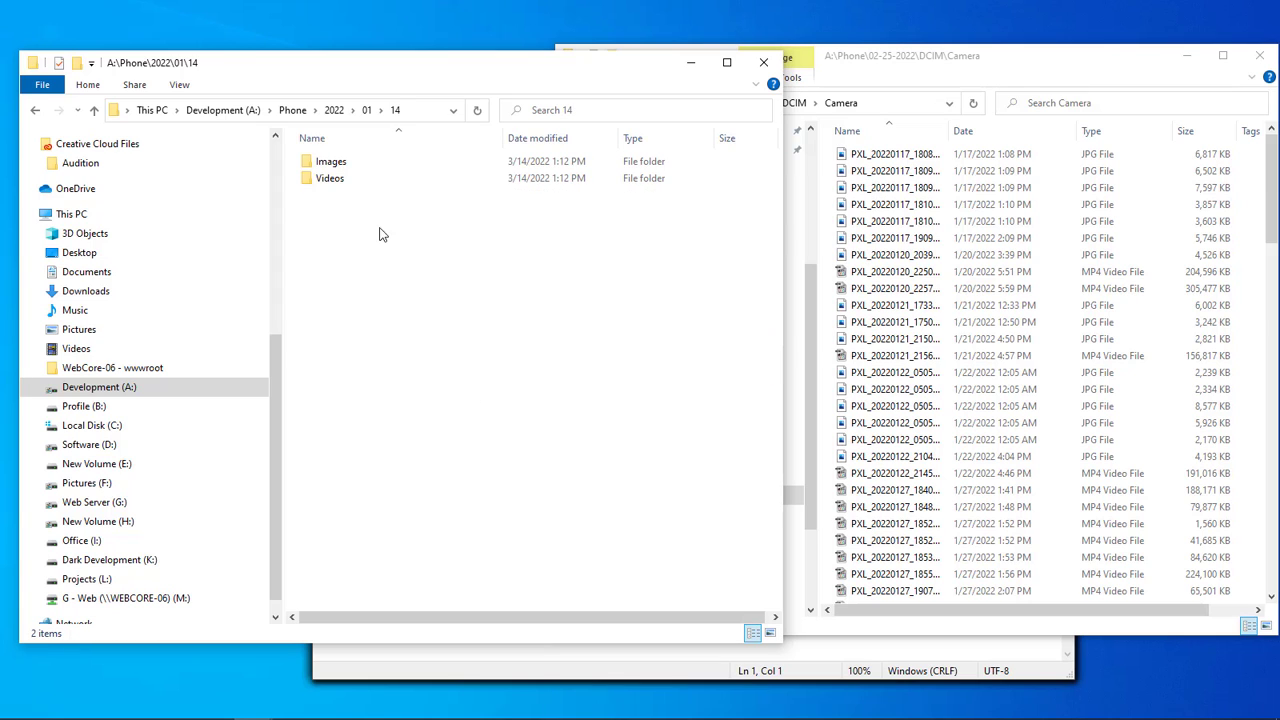
left_click(985, 155)
left_click(922, 240, "shift")
left_click_drag(870, 165, 330, 162)
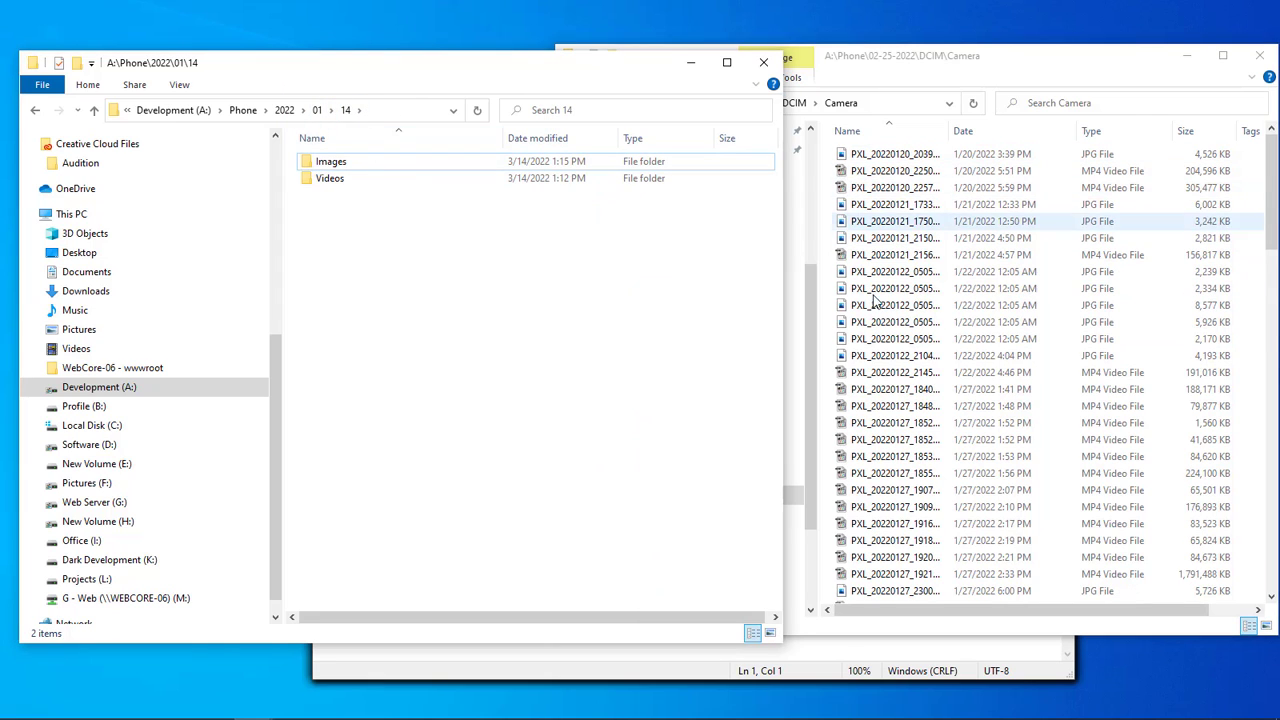
Check the Images folder of day folder 17 for the 1/17/2022 photos.
left_click(317, 110)
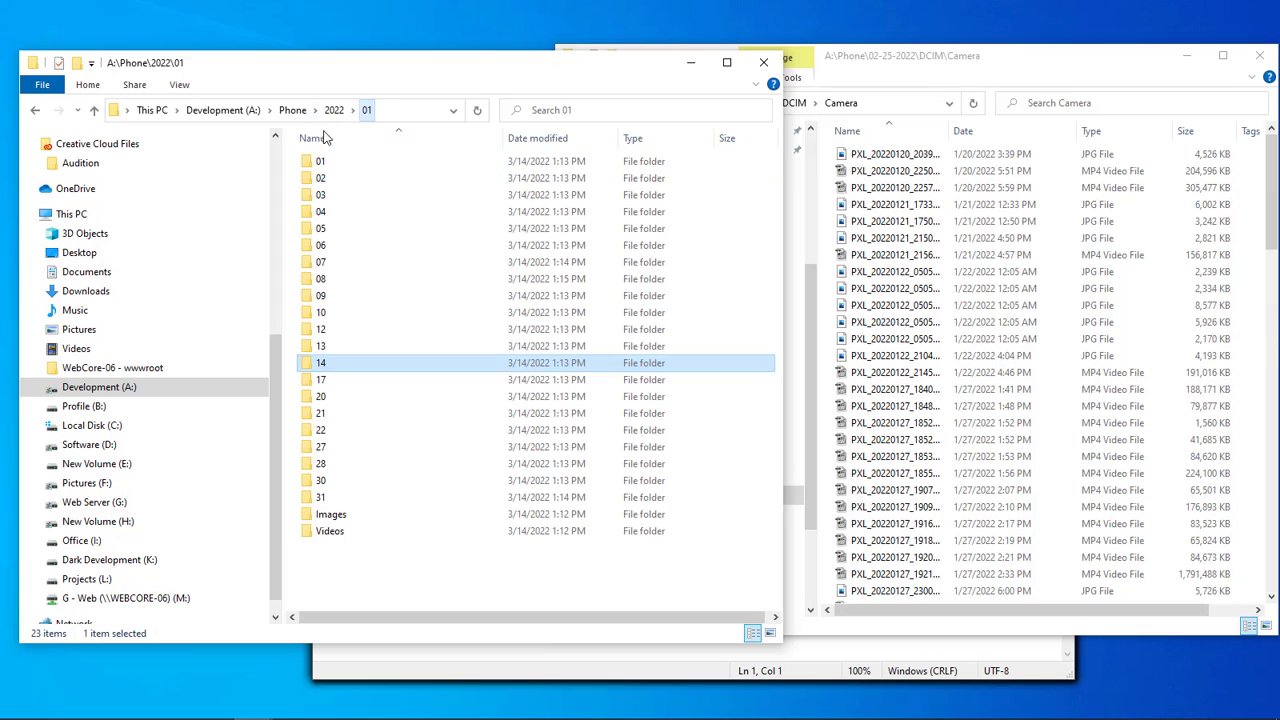
double_click(322, 380)
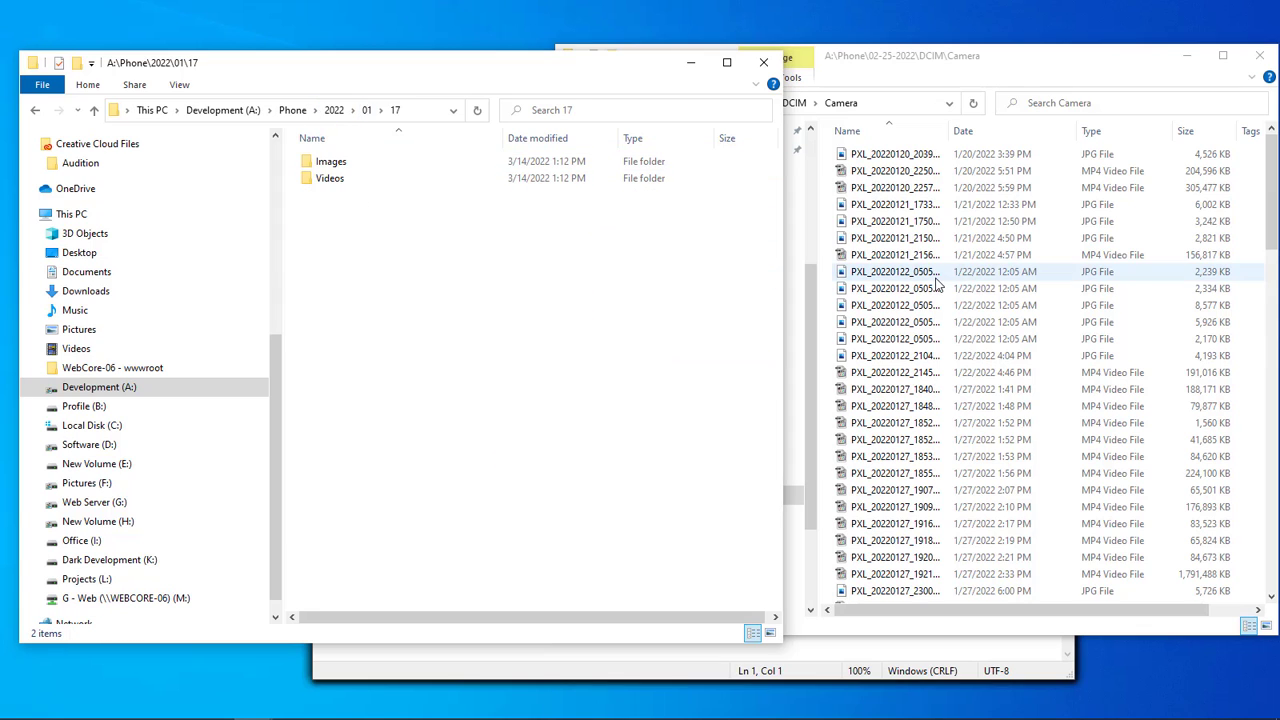
double_click(331, 162)
left_click(345, 112)
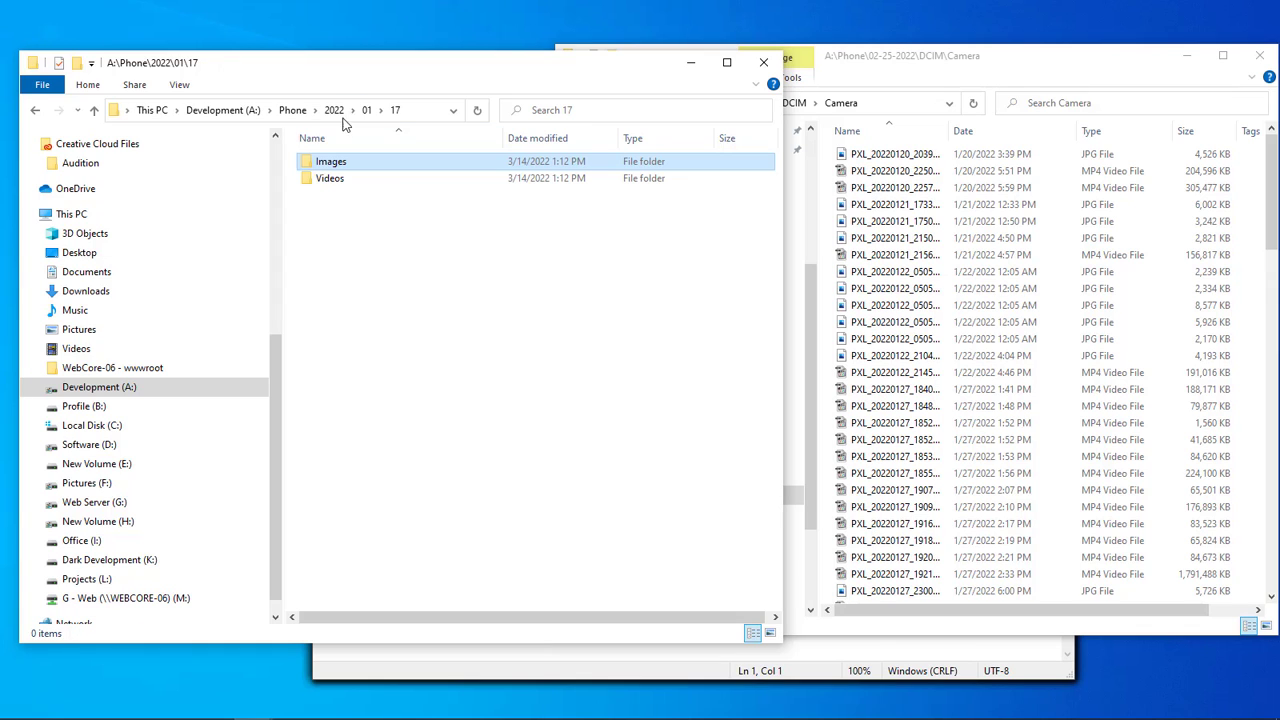
left_click(317, 110)
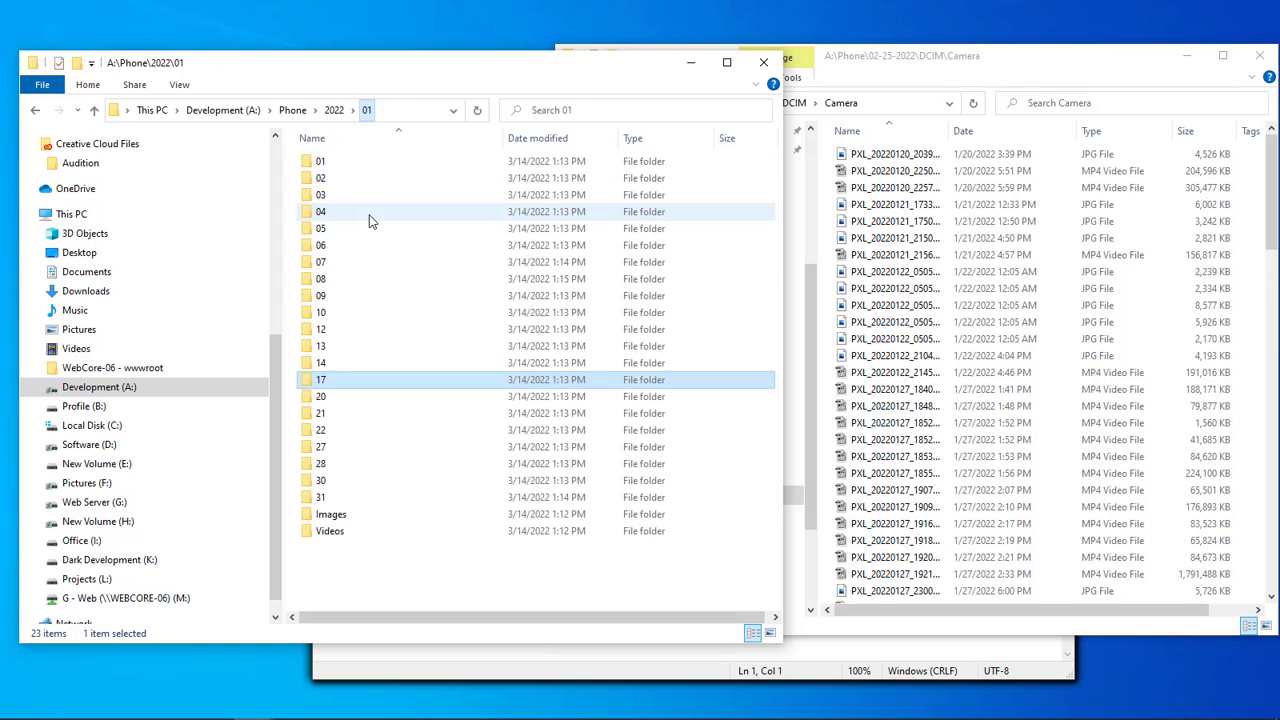
Inspect day folder 14's Images folder in Details view and check its Videos folder for files.
double_click(323, 365)
double_click(331, 162)
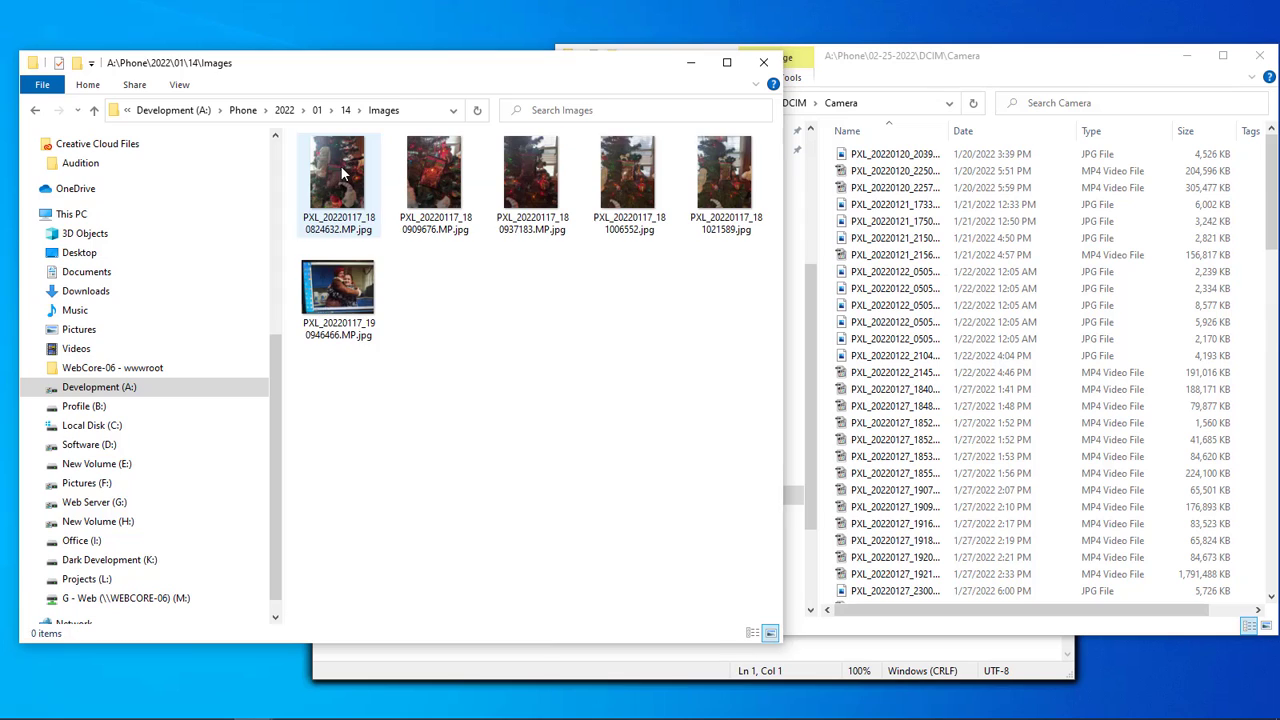
right_click(441, 296)
mouse_move(477, 313)
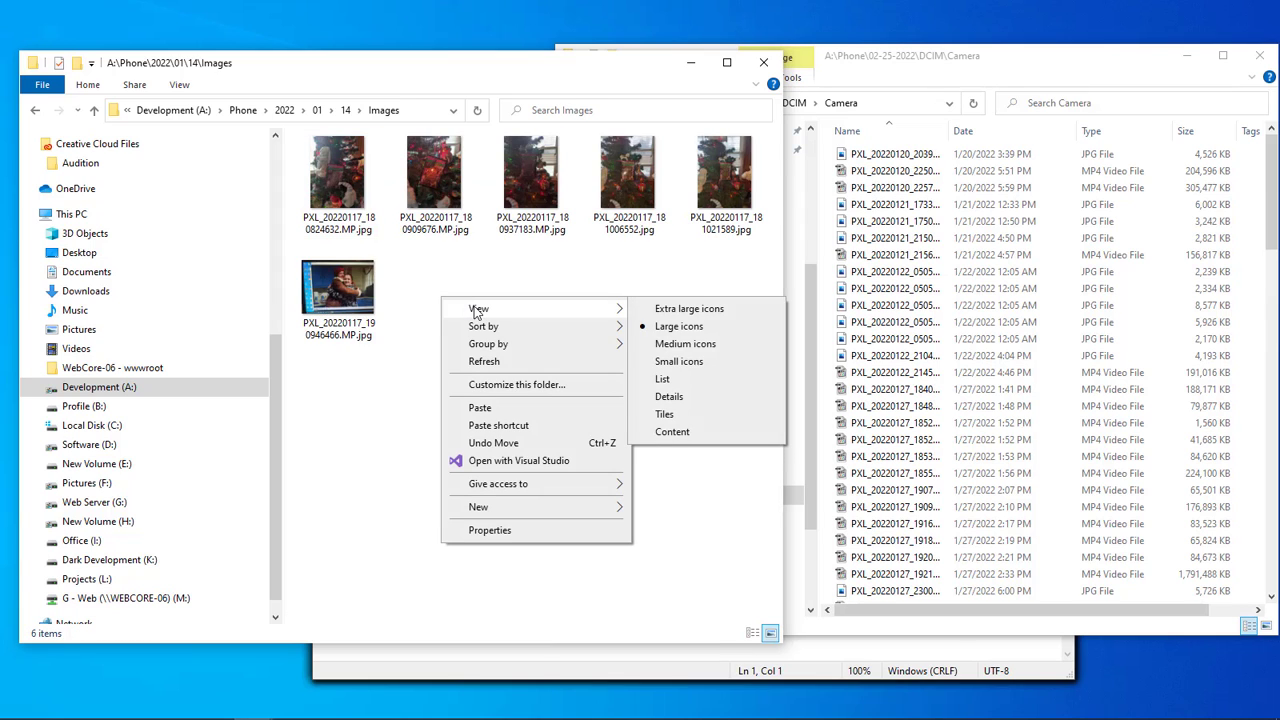
left_click(669, 397)
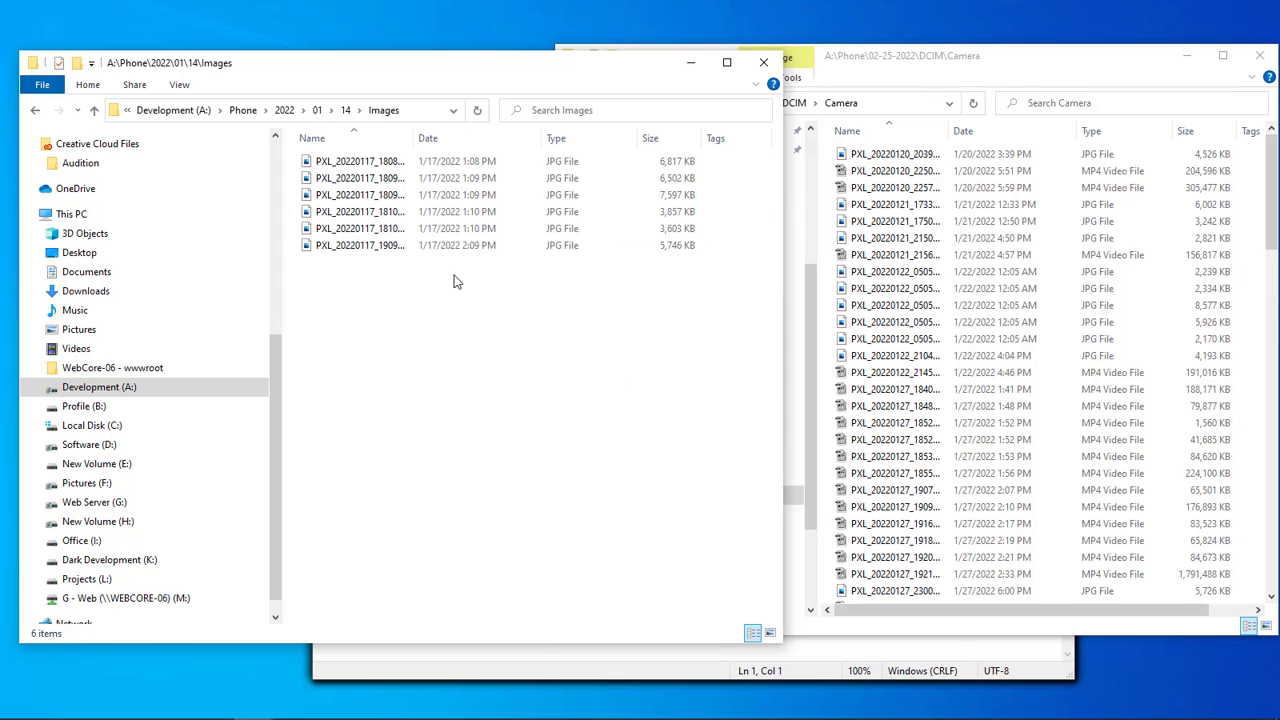
left_click(345, 111)
double_click(338, 178)
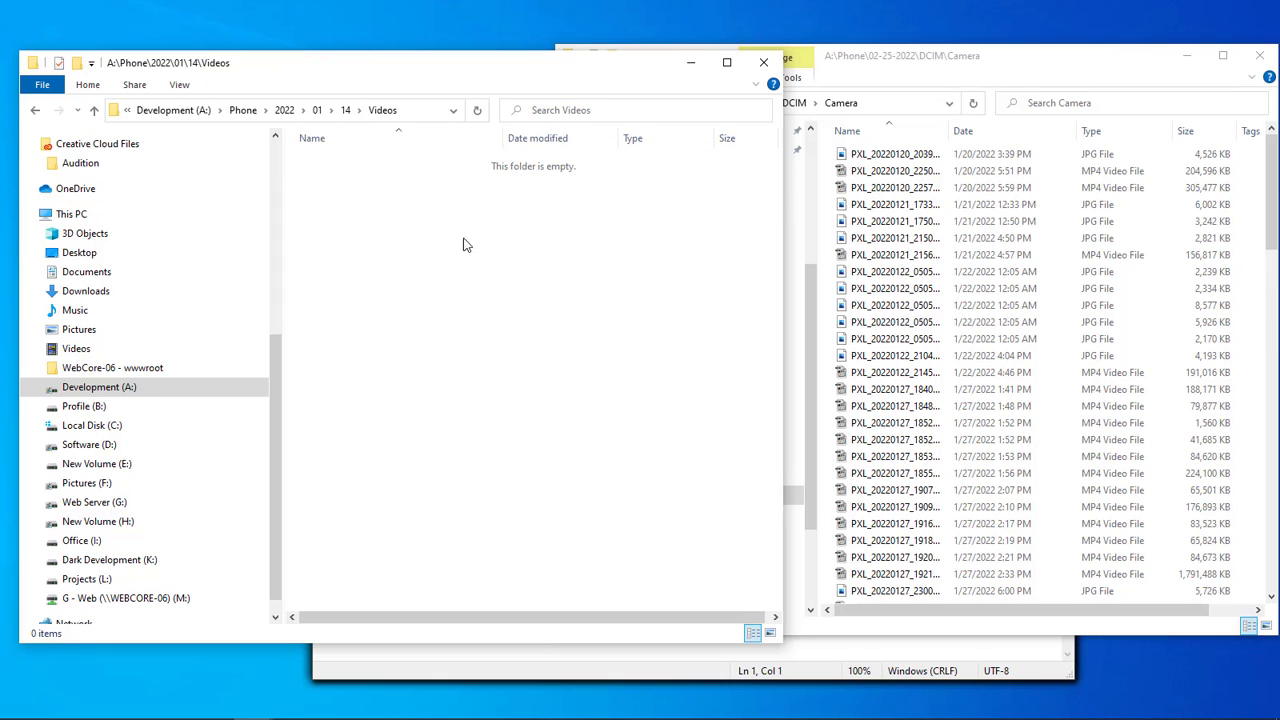
left_click(317, 111)
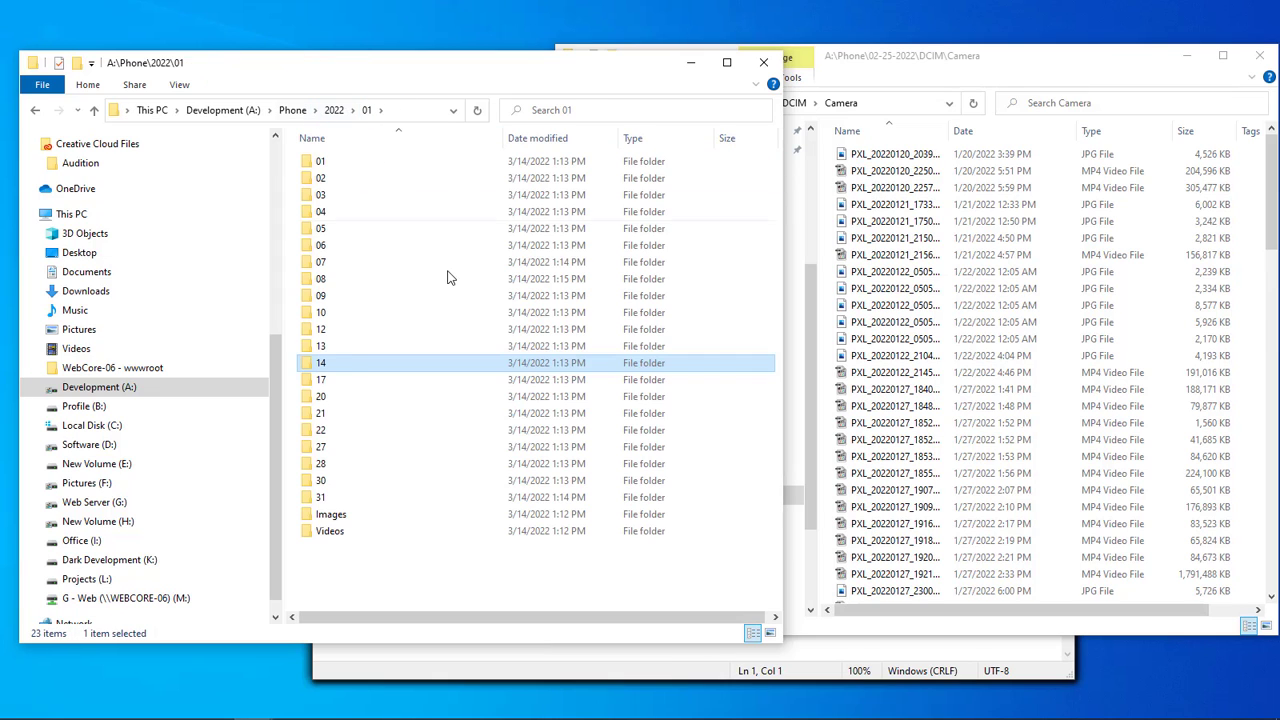
Delete the empty day folder 17 and rename day folder 14 as 17.
left_click(324, 381)
key("Delete")
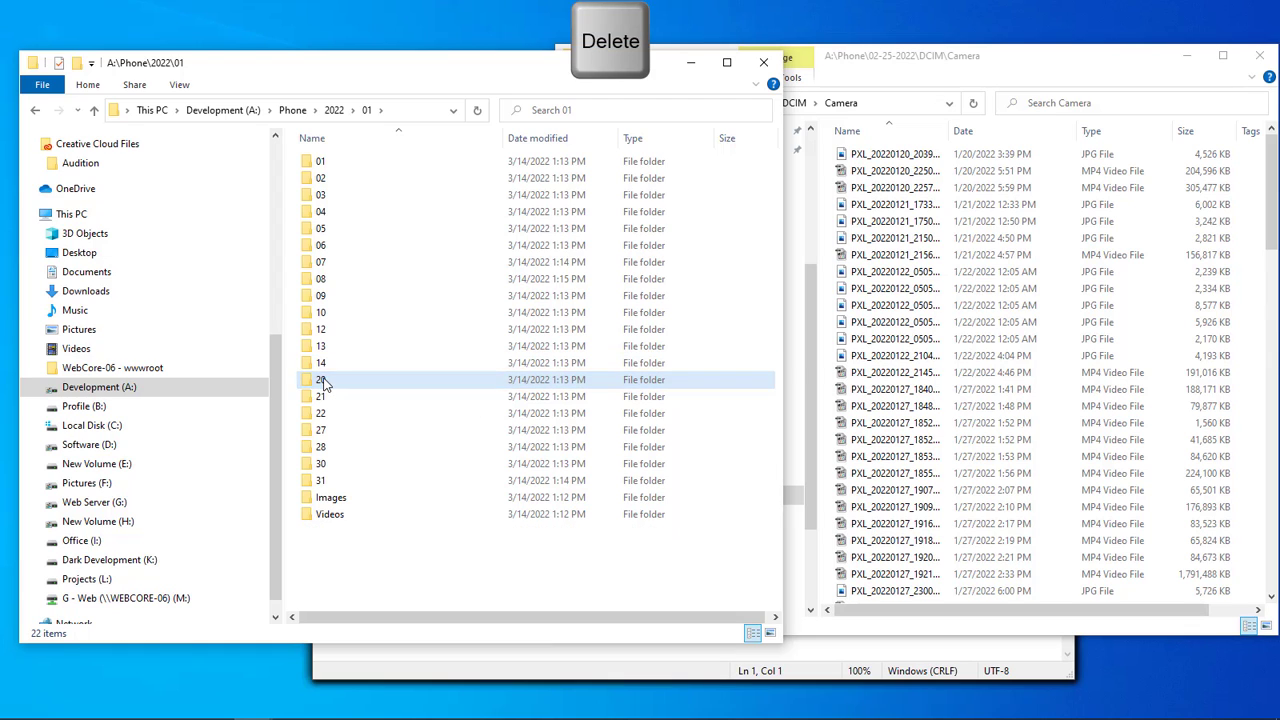
left_click(322, 365)
key("F2")
type("17")
key("Return")
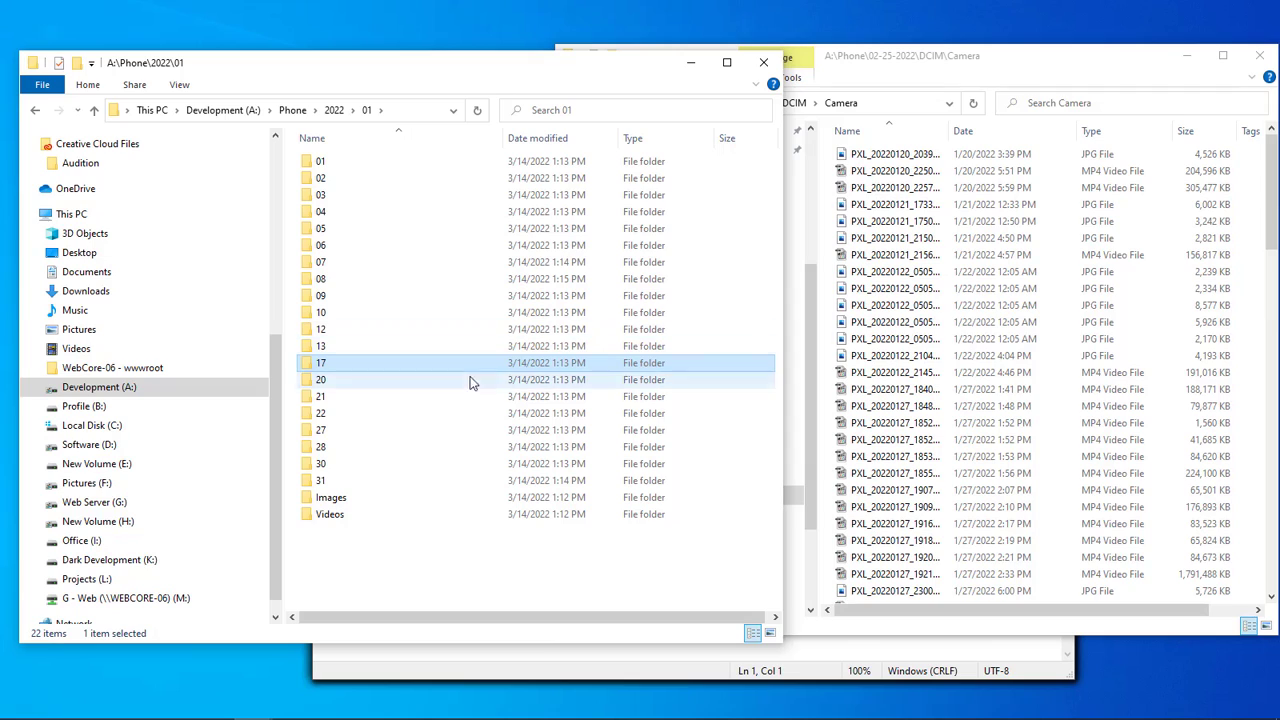
Move the Camera files dated 1/20/2022 and 1/21/2022 into day folders 20 and 21.
left_click(895, 154)
left_click(895, 188, "shift")
left_click_drag(895, 171, 320, 398)
left_click(895, 154)
left_click(895, 204, "shift")
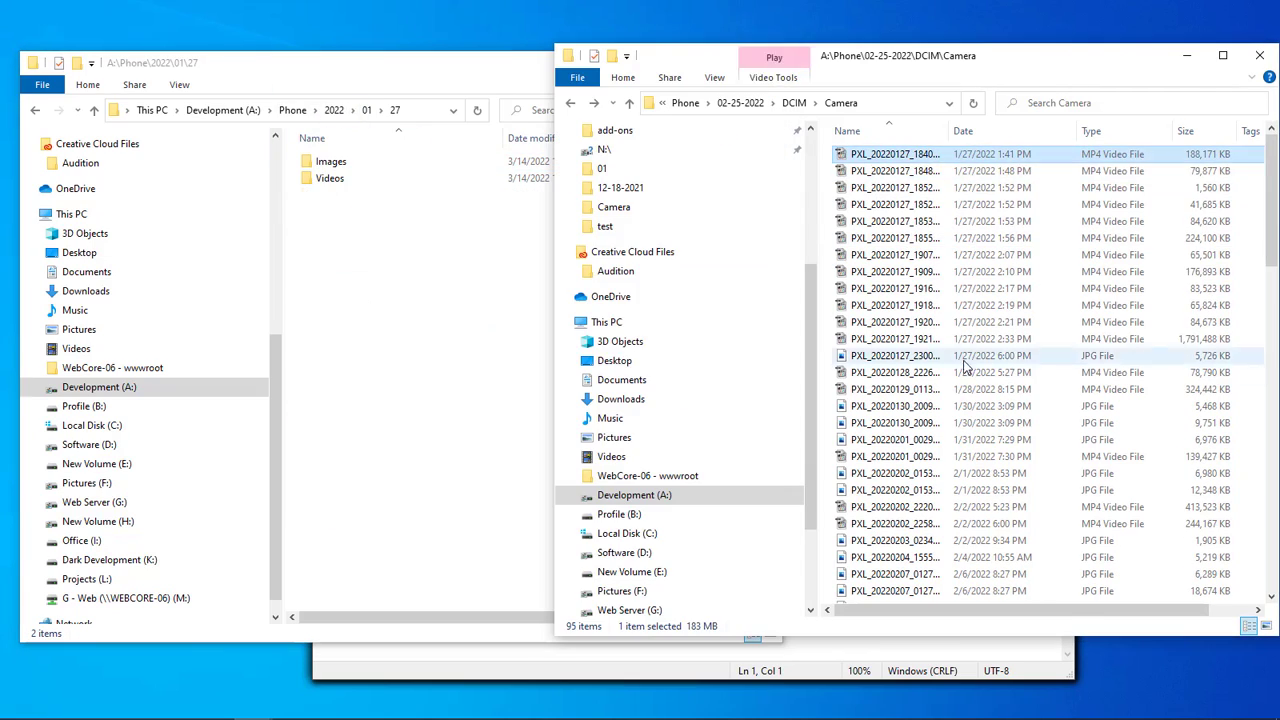
Move the remaining January files, dated 1/22 through 1/31/2022, from Camera into their matching day folders up to 31.
left_click(966, 366, "shift")
left_click_drag(966, 366, 335, 165)
left_click_drag(895, 170, 620, 321)
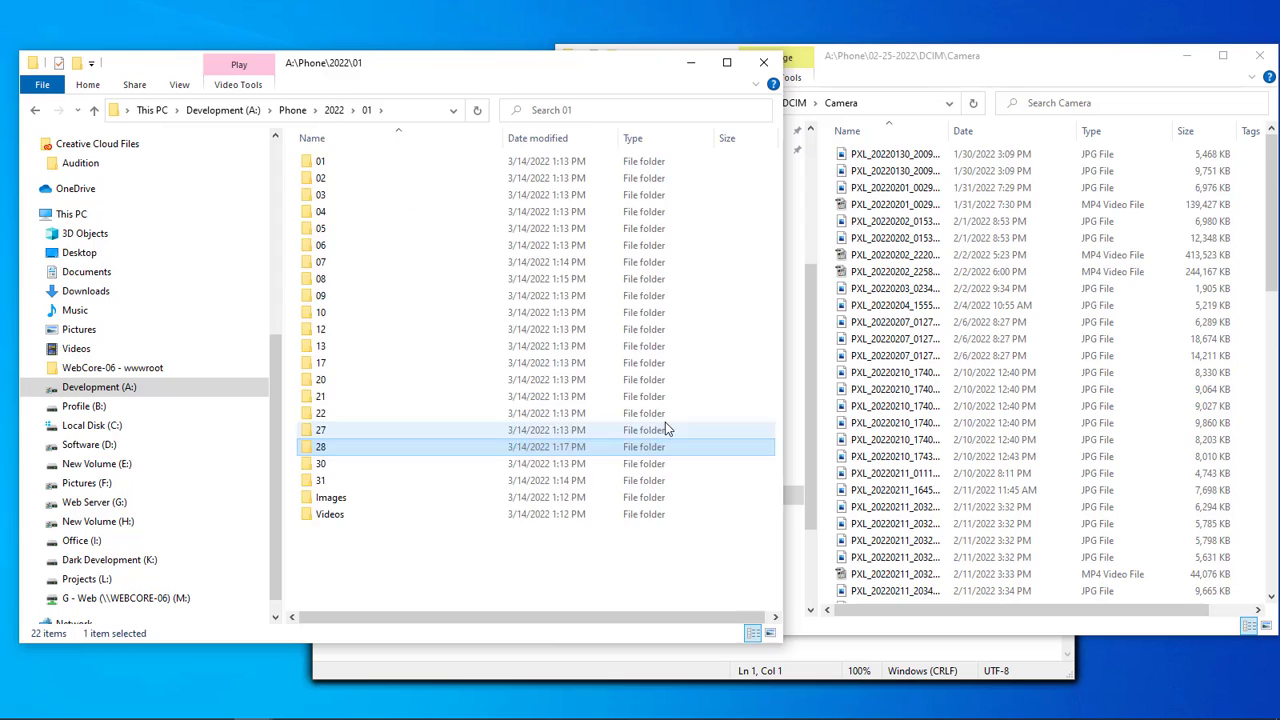
double_click(330, 480)
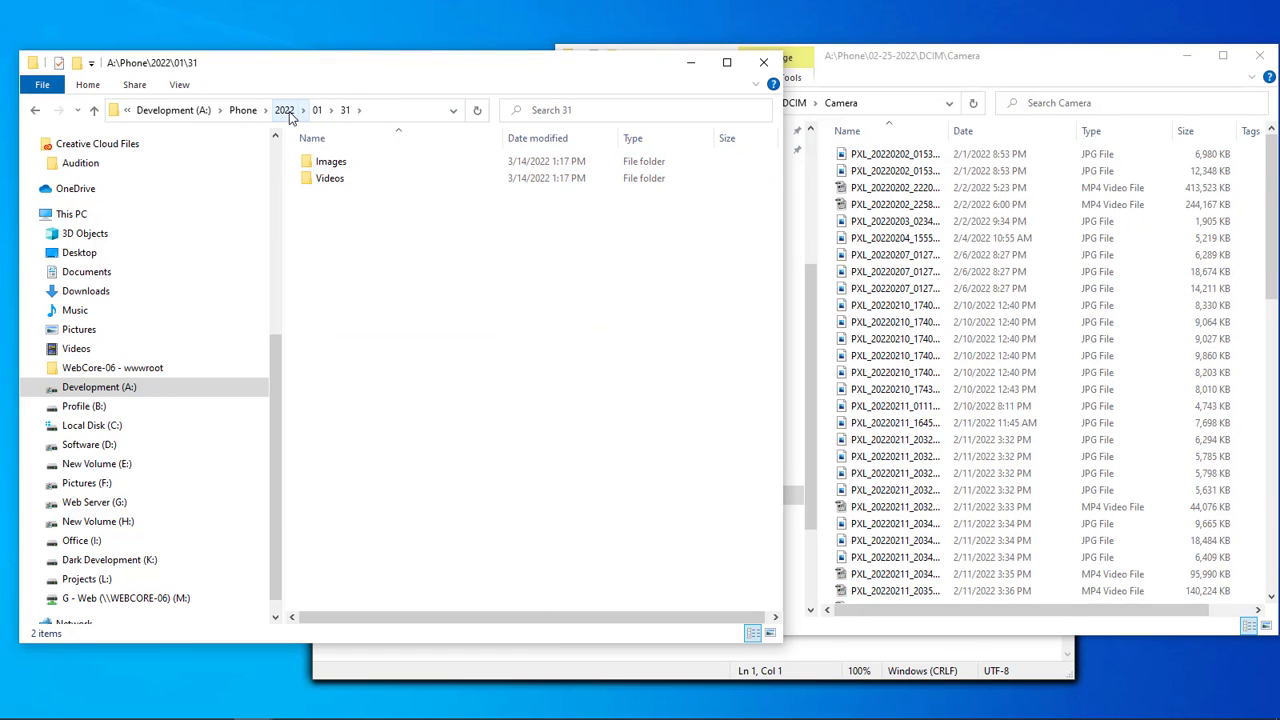
Open month folder 02 in the 2022 folder and create day folders 01, 02 and 04.
key("Down")
key("Return")
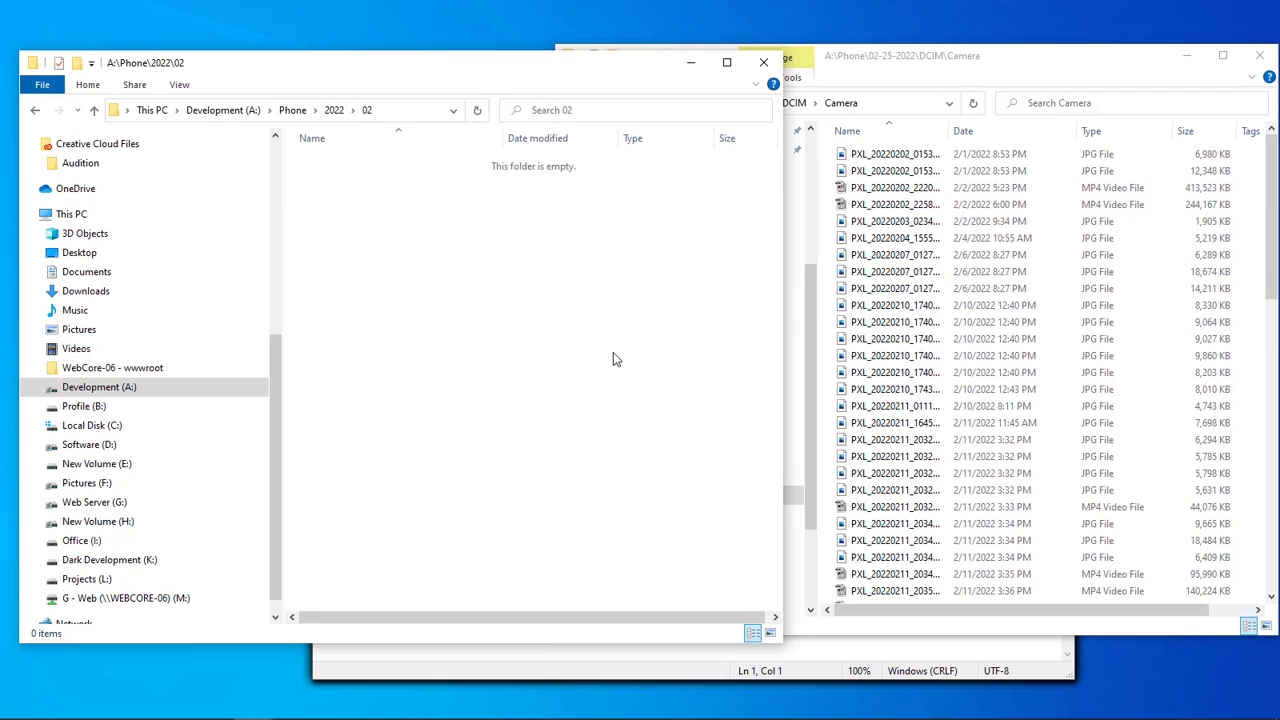
key("ctrl+shift+n")
type("01")
key("Return")
key("ctrl+shift+n")
type("02")
Create the further day folders in month folder 02 according to the Camera file dates, including 13, 19 and 20.
key("Return")
key("ctrl+shift+n")
type("04")
Paste the Images and Video folders into a day folder of month 02.
left_click_drag(335, 175, 334, 160)
key("ctrl+v")
left_click(318, 112)
left_click(998, 522)
scroll(998, 520, "down", 7)
left_click(366, 317)
key("ctrl+shift+n")
type("13")
scroll(1008, 437, "down", 9)
left_click(525, 465)
key("ctrl+shift+n")
type("19")
key("Return")
key("ctrl+shift+n")
type("20")
key("Return")
Paste the Images and Video folders into the remaining February day folders.
key("ctrl+v")
double_click(326, 334)
key("ctrl+v")
double_click(322, 297)
key("ctrl+v")
double_click(322, 246)
left_click(346, 397)
left_click(343, 430, "ctrl")
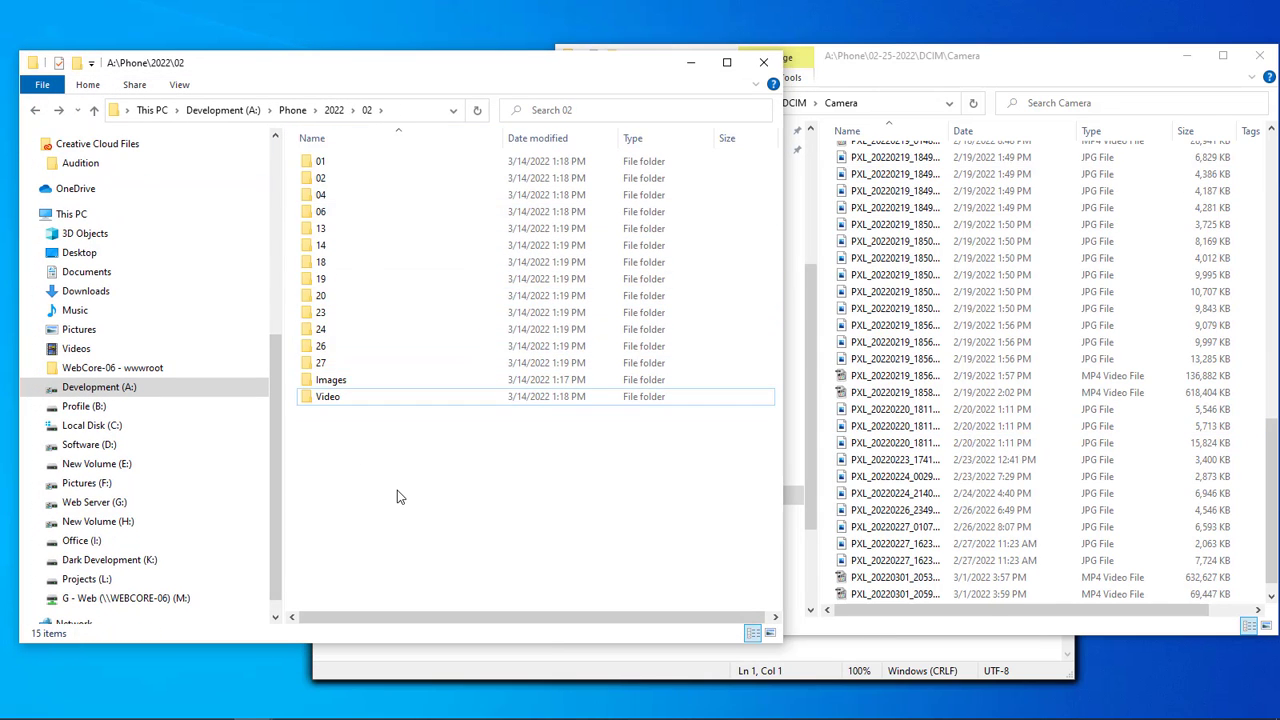
key("Delete")
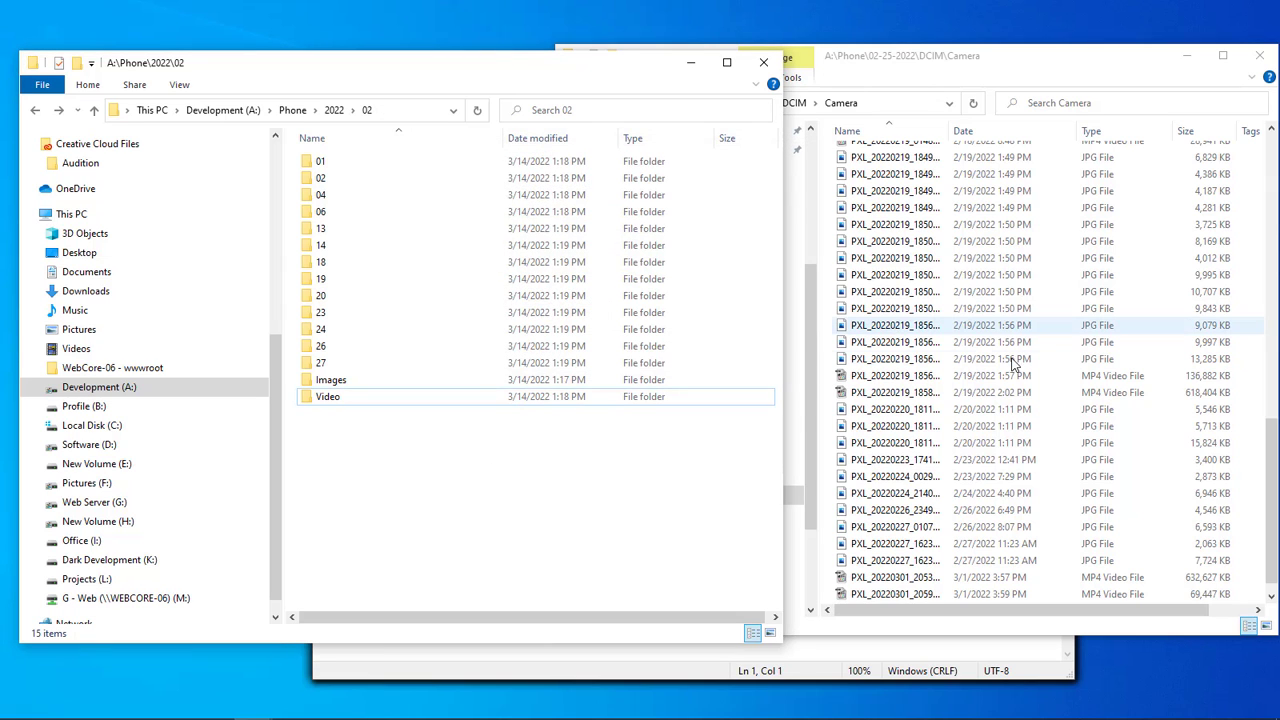
Narrow the destination window and move the photos dated 2/1/2022 from Camera into the Images folder of February's day folder 01.
scroll(1010, 360, "up", 10)
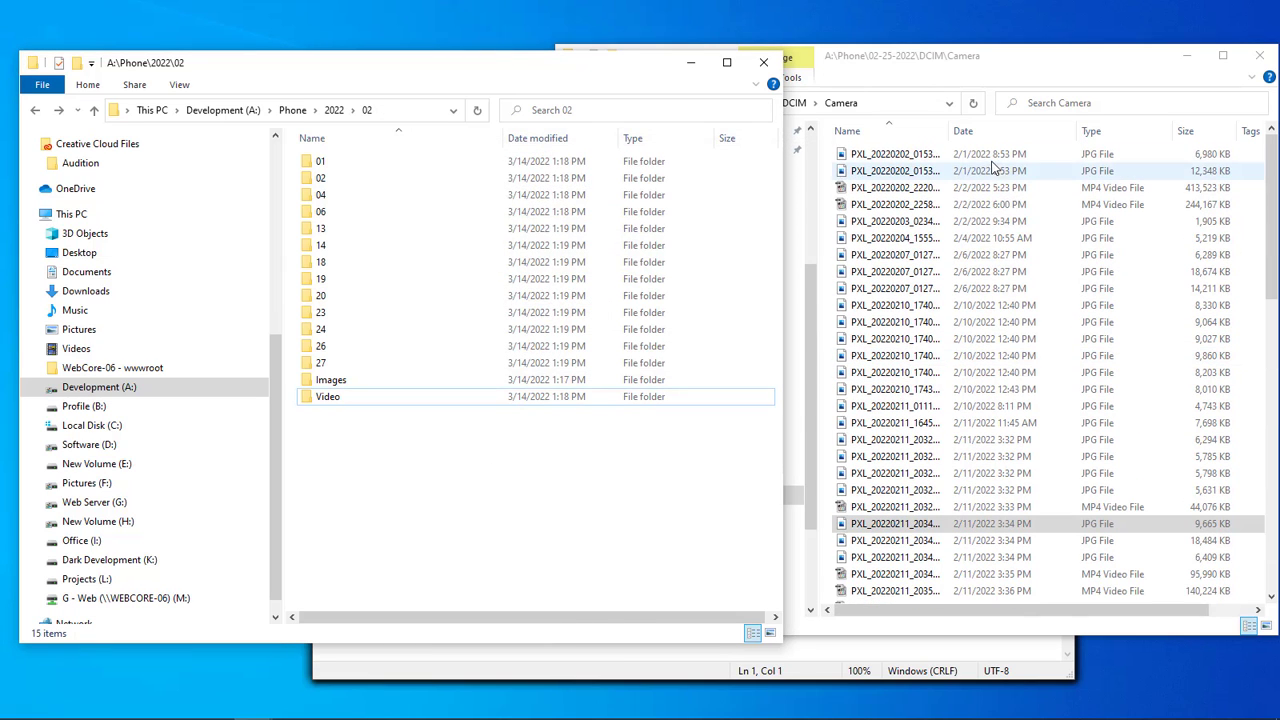
left_click(830, 157)
left_click(305, 170)
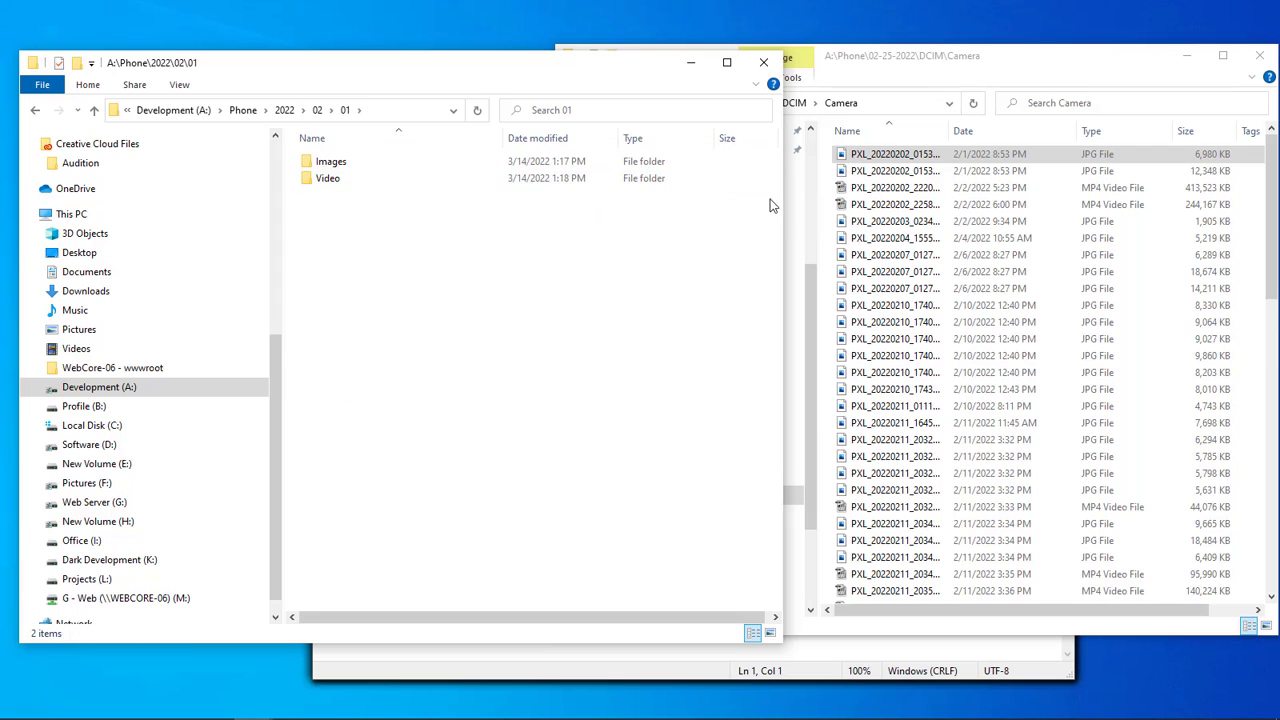
left_click_drag(564, 206, 562, 206)
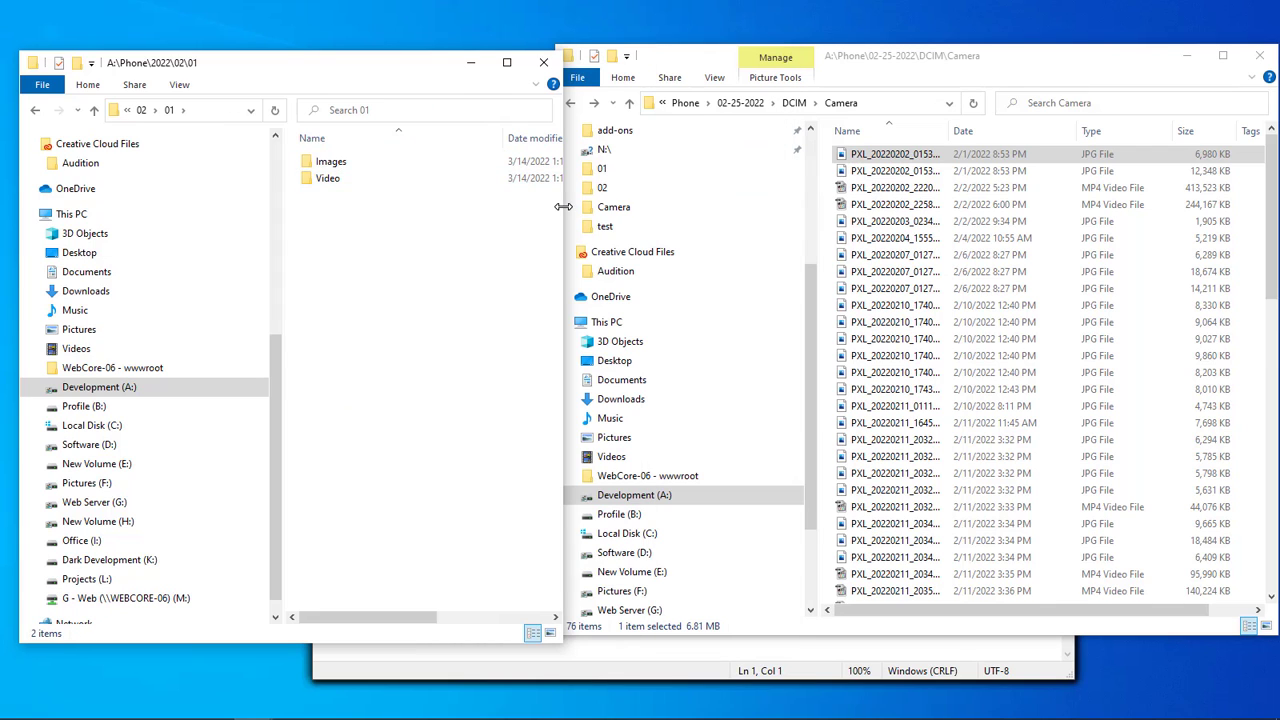
left_click(906, 171, "ctrl")
left_click_drag(906, 171, 333, 174)
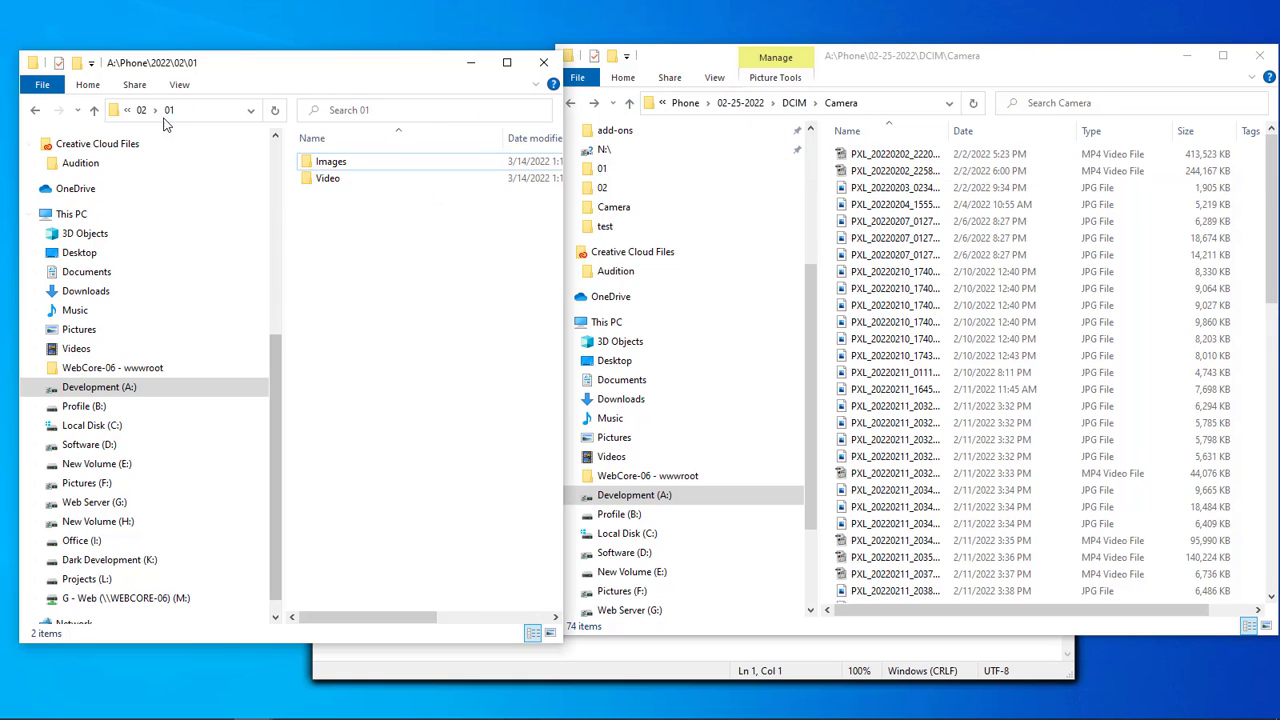
Move the Camera files dated 2/2, 2/4 and 2/6/2022 into the subfolders of day folders 02, 04 and 06.
left_click_drag(900, 171, 329, 178)
left_click(141, 110)
double_click(321, 195)
left_click_drag(926, 155, 331, 161)
left_click(141, 110)
double_click(321, 212)
left_click(321, 231)
double_click(321, 231)
Create day folder 10 in month folder 02 and move the 2/10/2022 photos into its Images folder.
left_click(141, 110)
key("ctrl+shift+n")
type("10")
key("Return")
double_click(325, 231)
left_click(890, 171)
left_click(888, 255, "shift")
left_click_drag(878, 207, 331, 162)
Create day folder 11 in month folder 02 and copy the Images and Video folders into it.
left_click(141, 110)
double_click(325, 248)
left_click(141, 110)
key("ctrl+shift+n")
type("11")
key("Return")
left_click_drag(333, 446, 331, 416)
key("ctrl+c")
double_click(321, 246)
key("ctrl+v")
left_click(905, 155)
left_click(915, 222, "shift")
left_click(935, 256, "ctrl")
left_click(932, 272, "ctrl")
left_click(930, 288, "ctrl")
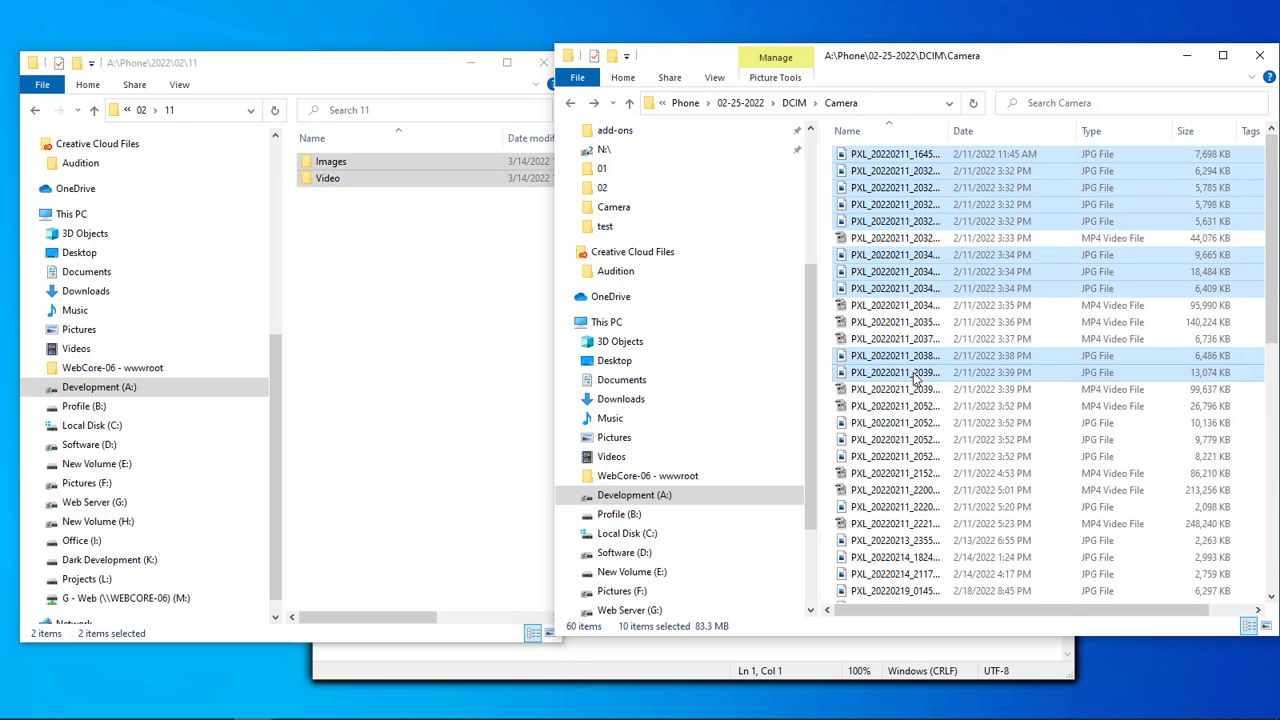
Move all JPG files dated 2/11/2022 from Camera into the Images folder of day folder 11, leaving out the videos between them.
left_click(927, 156)
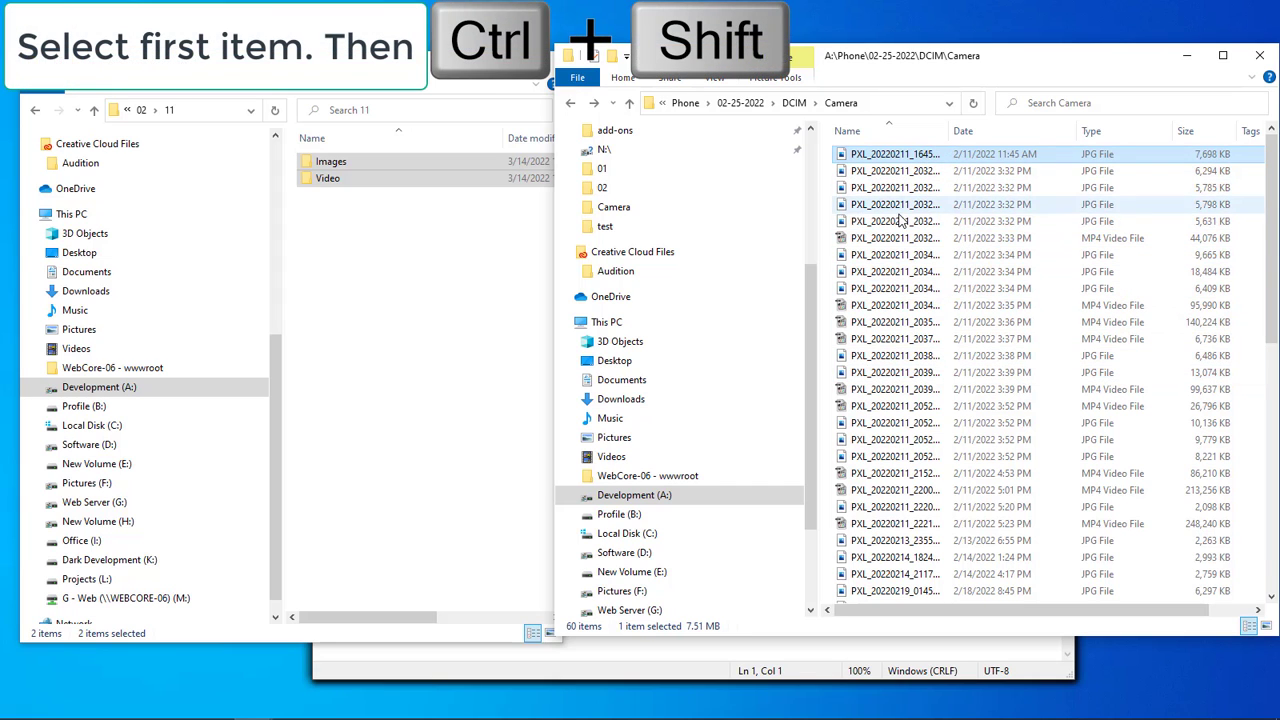
left_click(930, 222, "ctrl+shift")
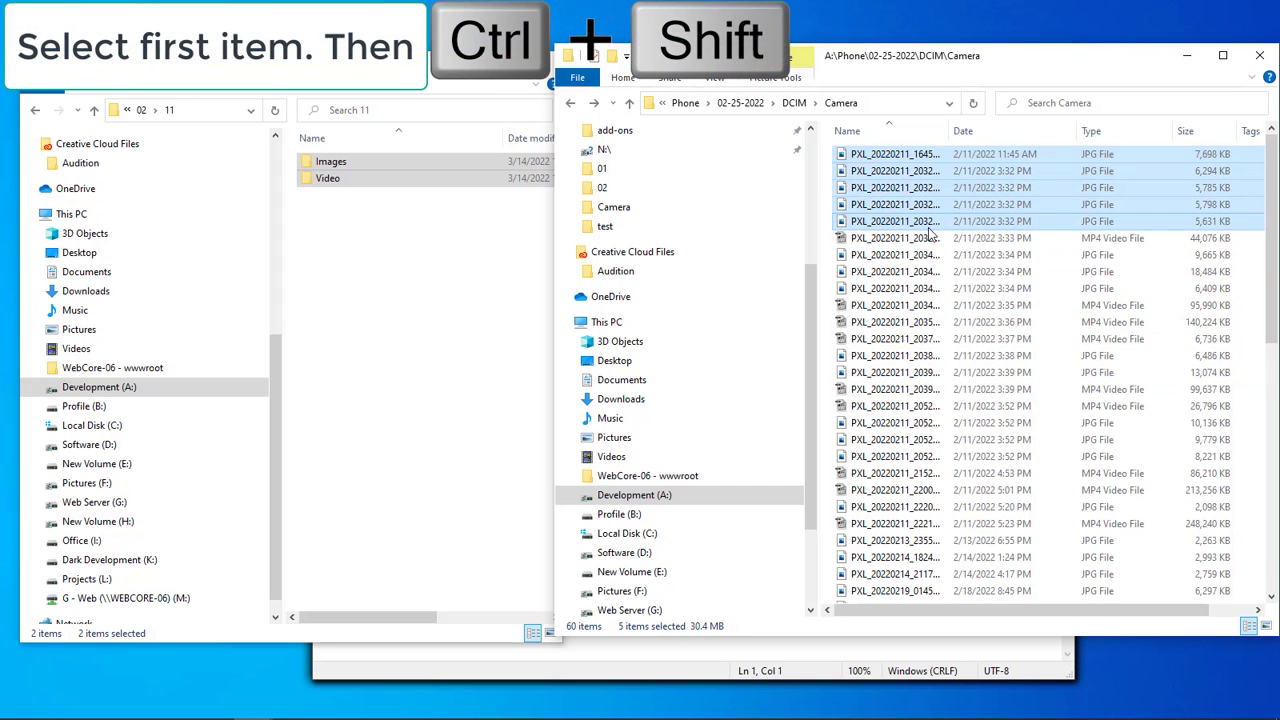
left_click(884, 258, "ctrl")
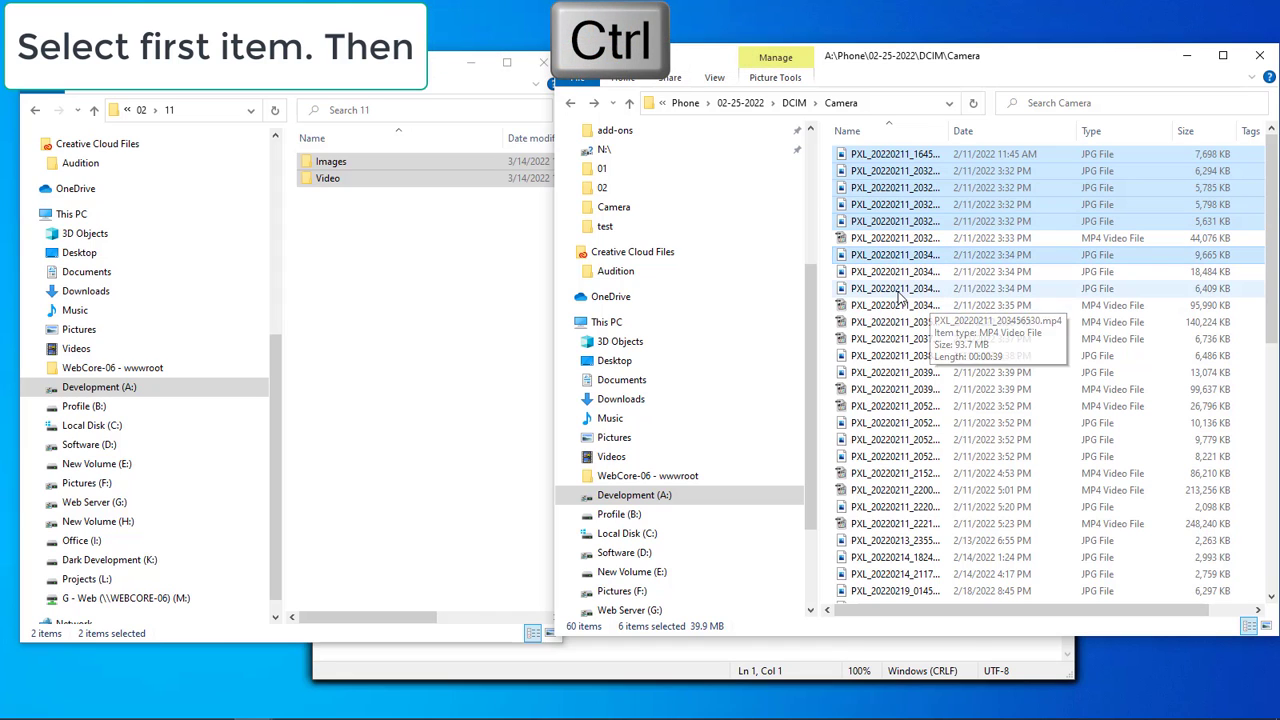
left_click(896, 289, "ctrl+shift")
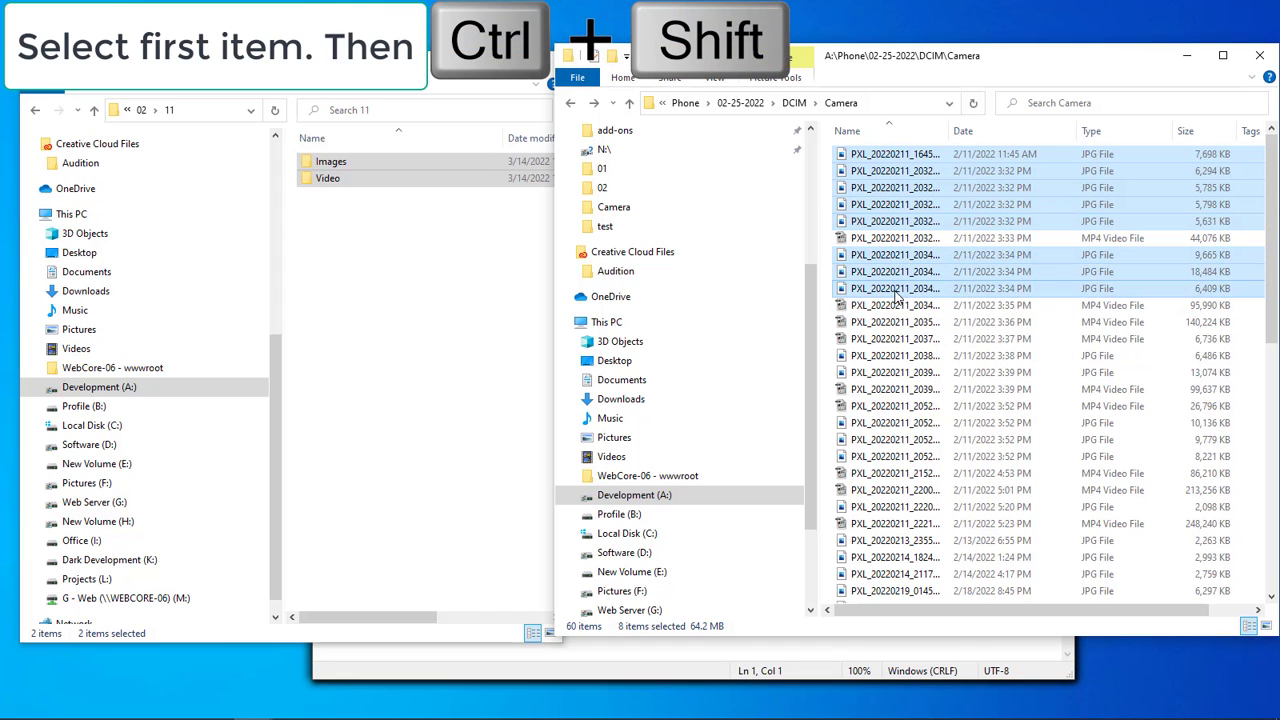
left_click(888, 360, "ctrl")
left_click(897, 374, "ctrl")
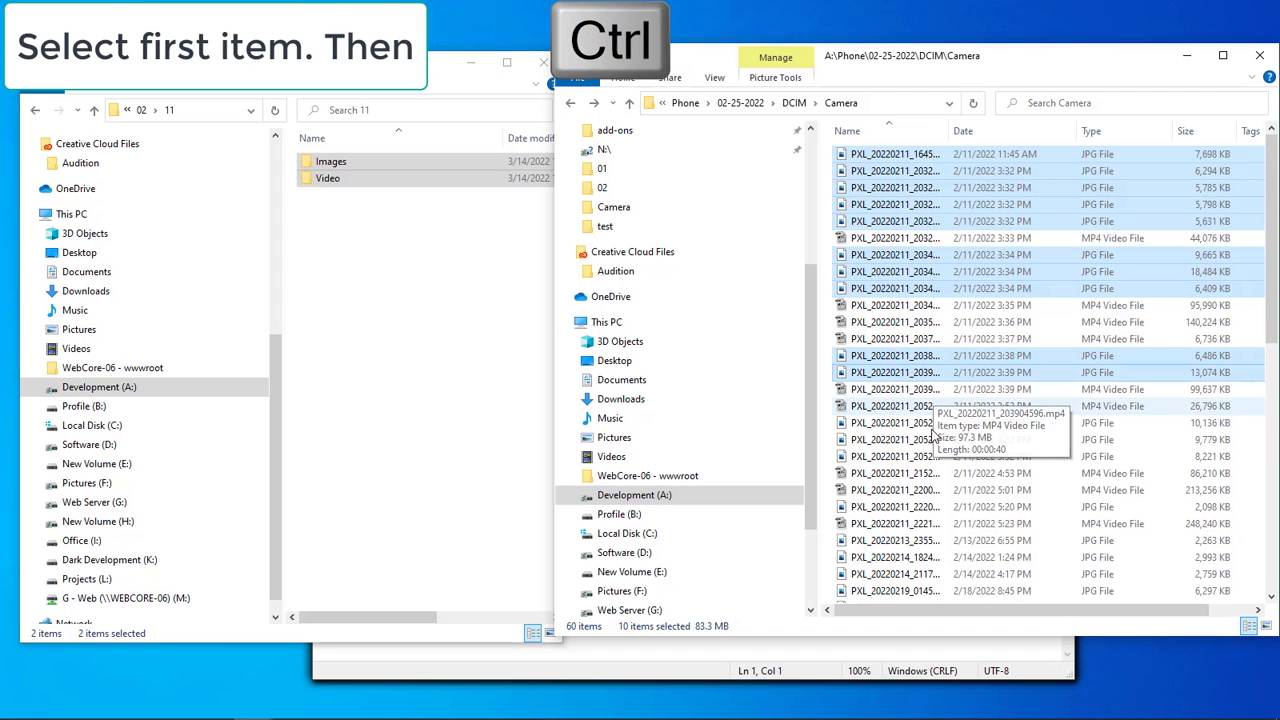
left_click(893, 423, "ctrl")
left_click(895, 456, "ctrl+shift")
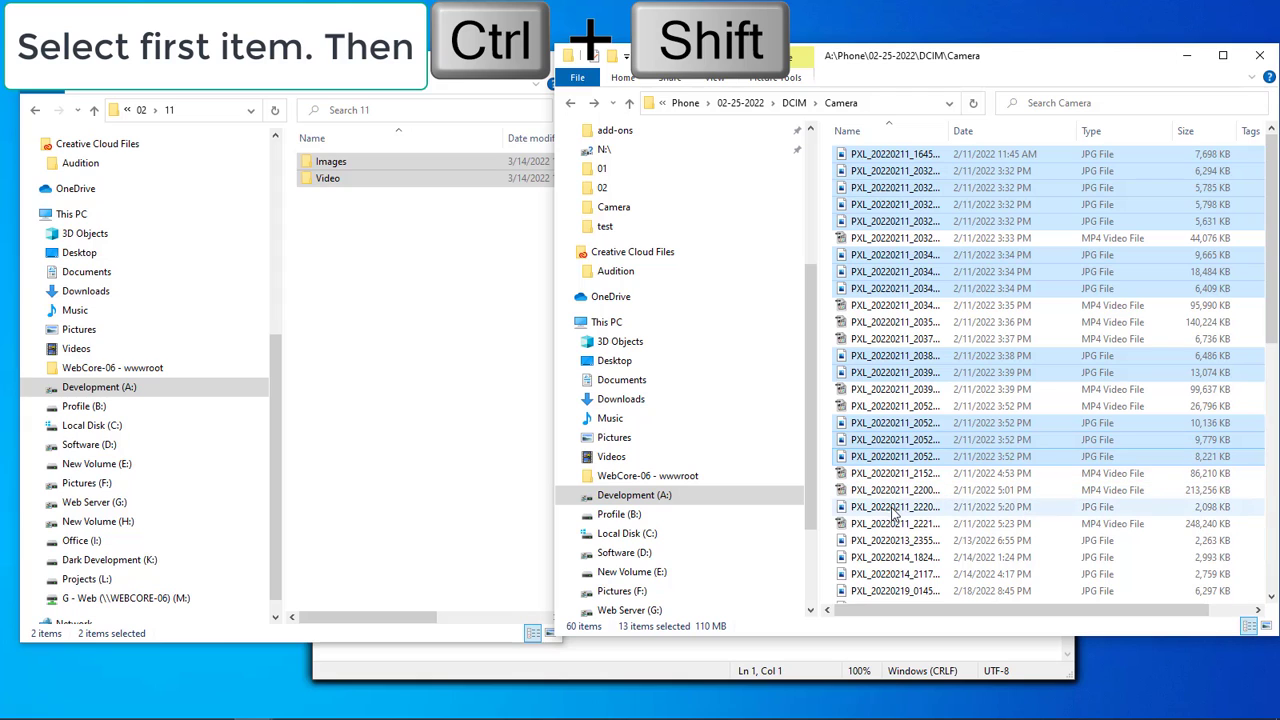
left_click(893, 507, "ctrl")
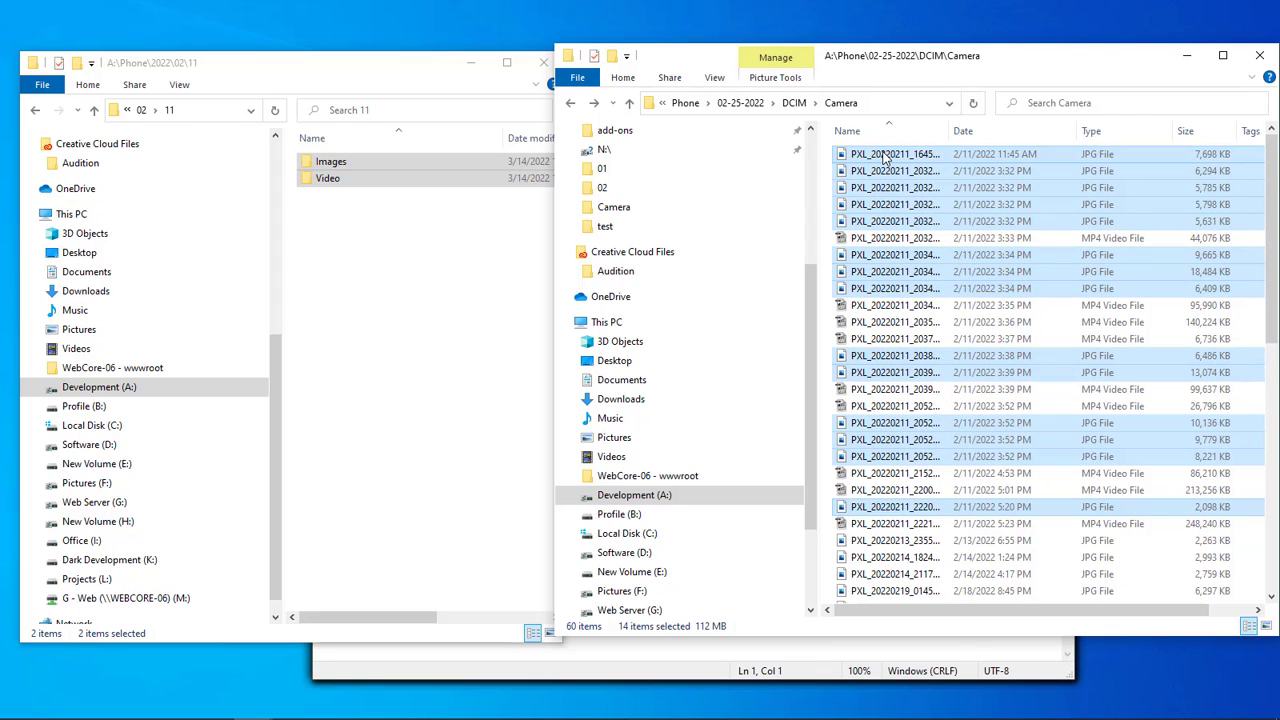
left_click(400, 76)
left_click(377, 153)
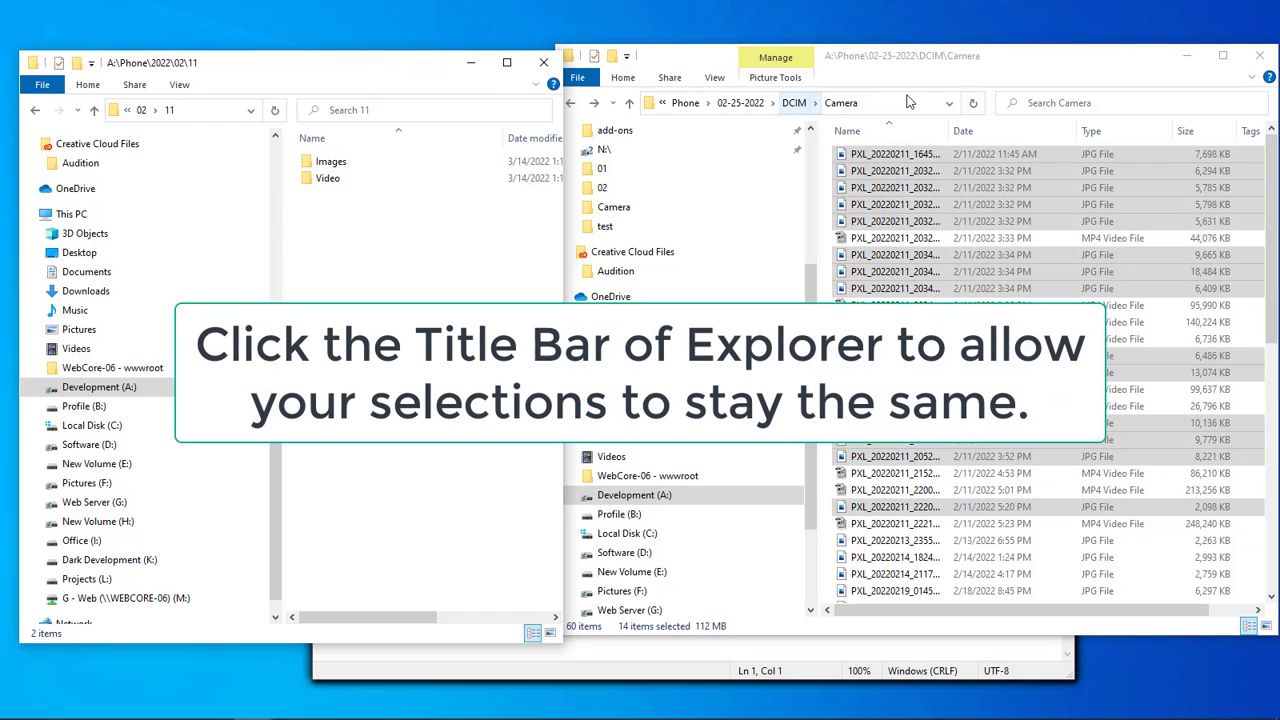
left_click(963, 63)
left_click_drag(885, 160, 325, 162)
Move the MP4 files dated 2/11/2022 from Camera into the Video folder of day folder 11.
left_click(890, 154)
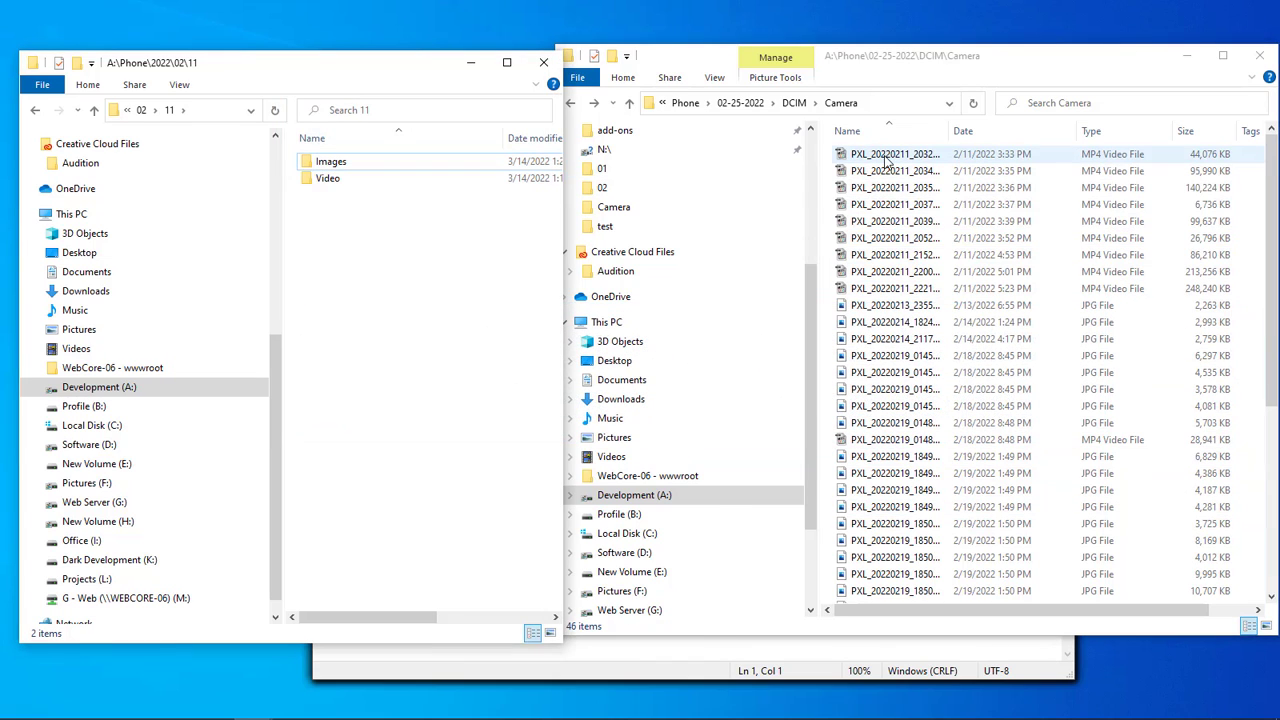
left_click(923, 290, "shift")
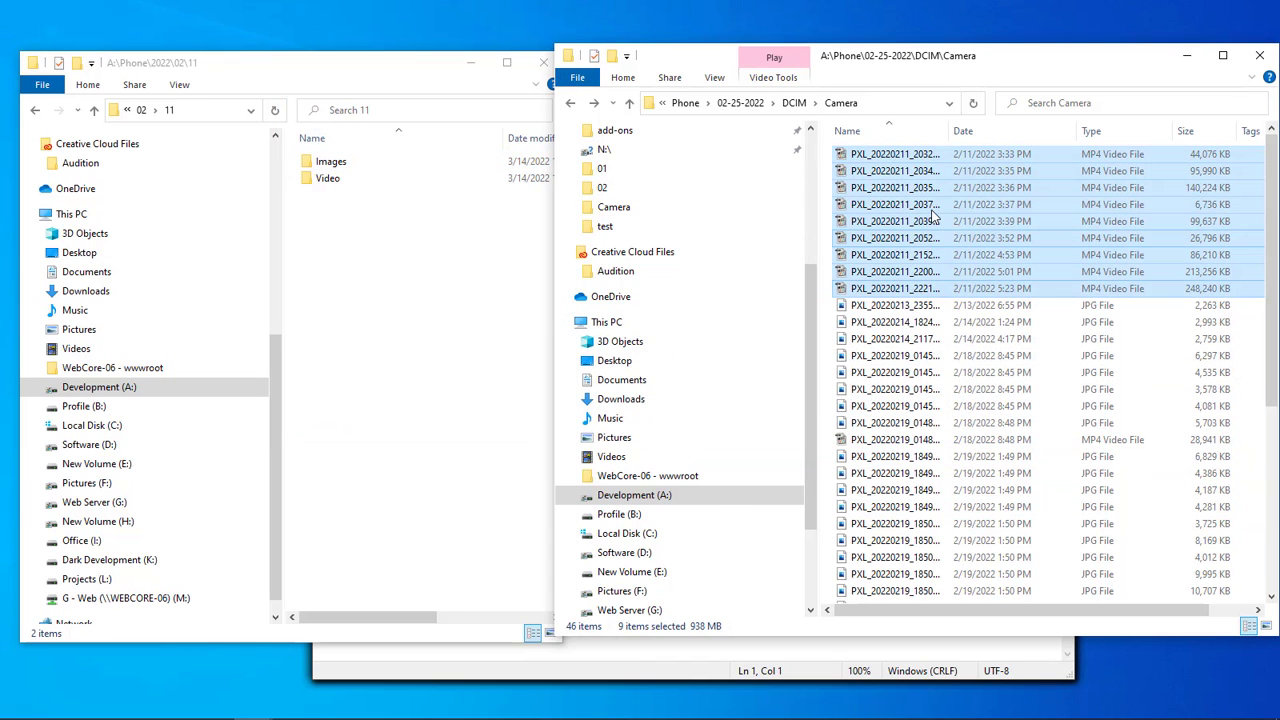
left_click_drag(606, 192, 329, 181)
Move the photos dated 2/13 and 2/14/2022 into the Images folders of day folders 13 and 14.
left_click(143, 111)
double_click(325, 262)
left_click_drag(900, 155, 331, 163)
left_click(143, 111)
double_click(325, 279)
Move the 2/18/2022 photos and video from Camera into the Images and Video folders of day folder 18.
left_click(143, 111)
double_click(325, 312)
left_click(930, 155)
left_click(930, 222, "shift")
left_click_drag(940, 215, 331, 162)
left_click_drag(900, 156, 329, 179)
Move the 2/19/2022 photos and videos from Camera into the Images and Video folders of day folder 19.
left_click(142, 111)
double_click(322, 313)
left_click(925, 158)
left_click(925, 356, "shift")
left_click_drag(925, 350, 343, 162)
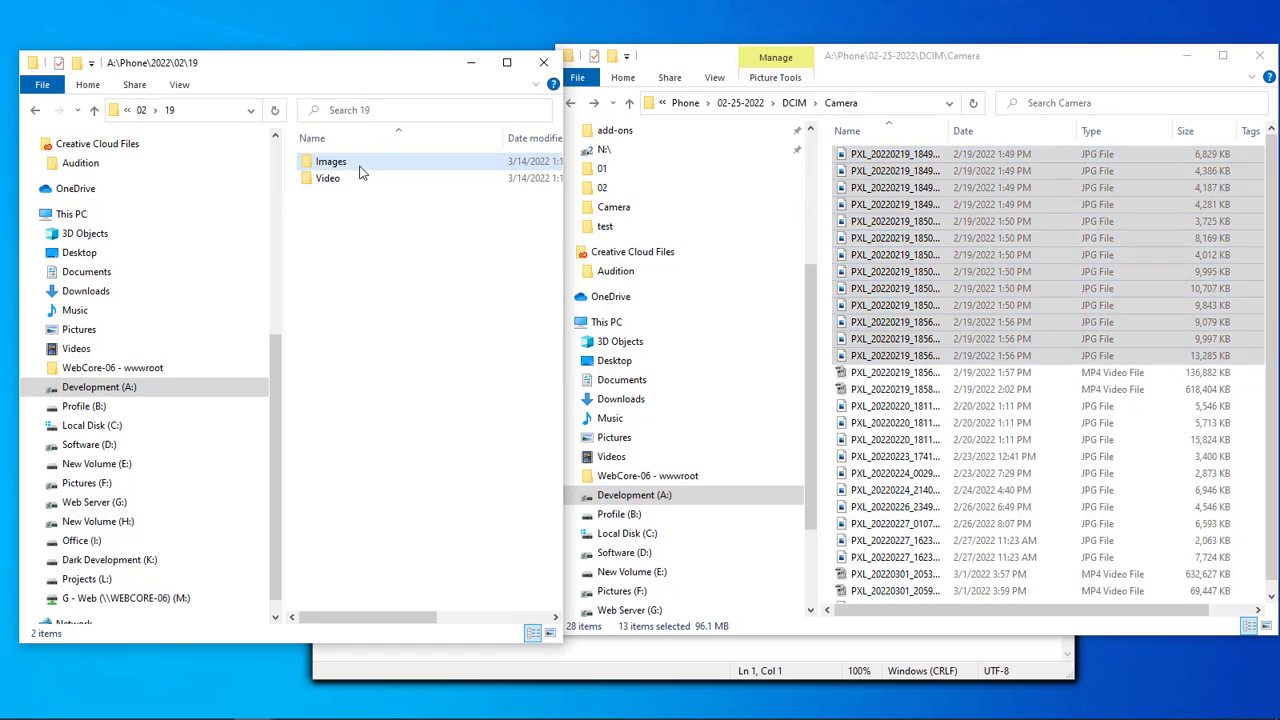
left_click_drag(915, 168, 323, 182)
Move the photos dated 2/20/2022 from Camera into the Images folder of day folder 20.
left_click(142, 111)
double_click(322, 330)
left_click(961, 158)
left_click(961, 188, "shift")
left_click_drag(930, 185, 340, 163)
Move the photos dated 2/23 and 2/24/2022 into the Images folders of day folders 23 and 24.
left_click(143, 112)
double_click(322, 346)
left_click_drag(878, 158, 350, 163)
left_click(143, 112)
left_click_drag(885, 157, 328, 163)
double_click(322, 363)
Move the photos dated 2/26 and 2/27/2022 into the Images folders of day folders 26 and 27.
left_click(143, 111)
double_click(322, 380)
left_click(905, 155)
left_click(905, 171, "shift")
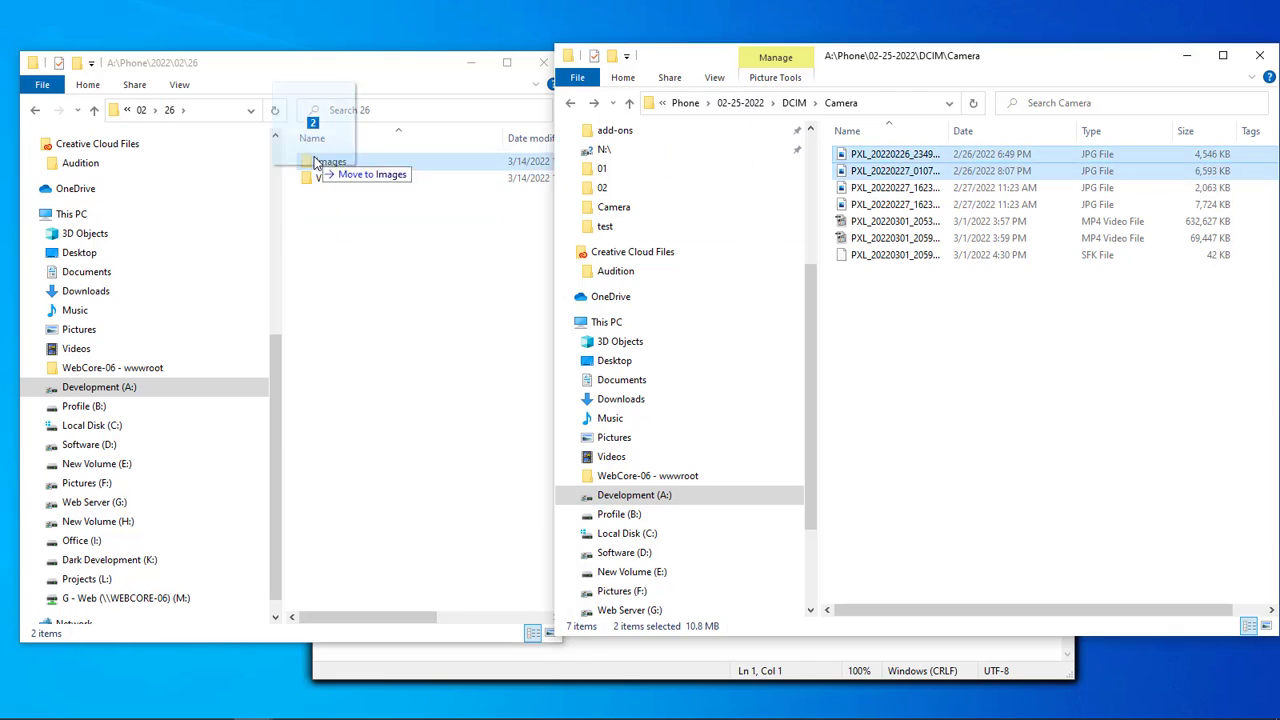
left_click(143, 111)
key("alt+Up")
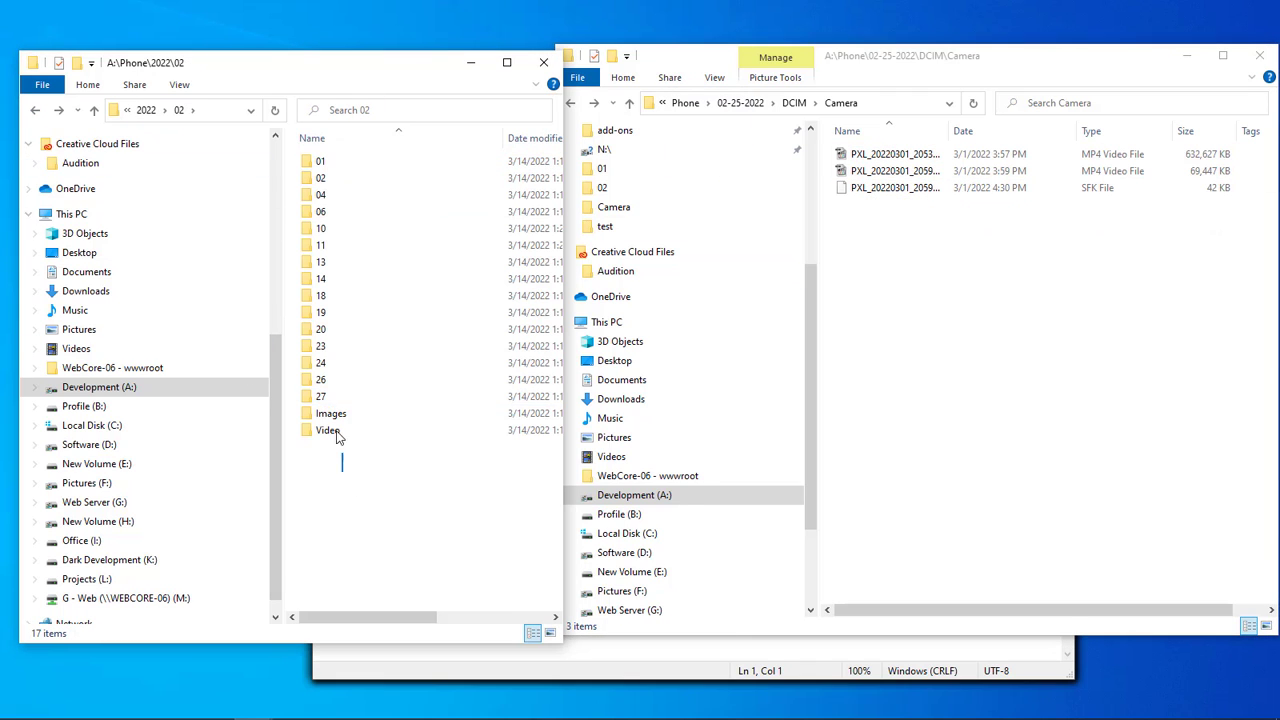
Create day folder 01 in month folder 03 and paste February's Images and Video folders into it.
left_click_drag(338, 441, 334, 420)
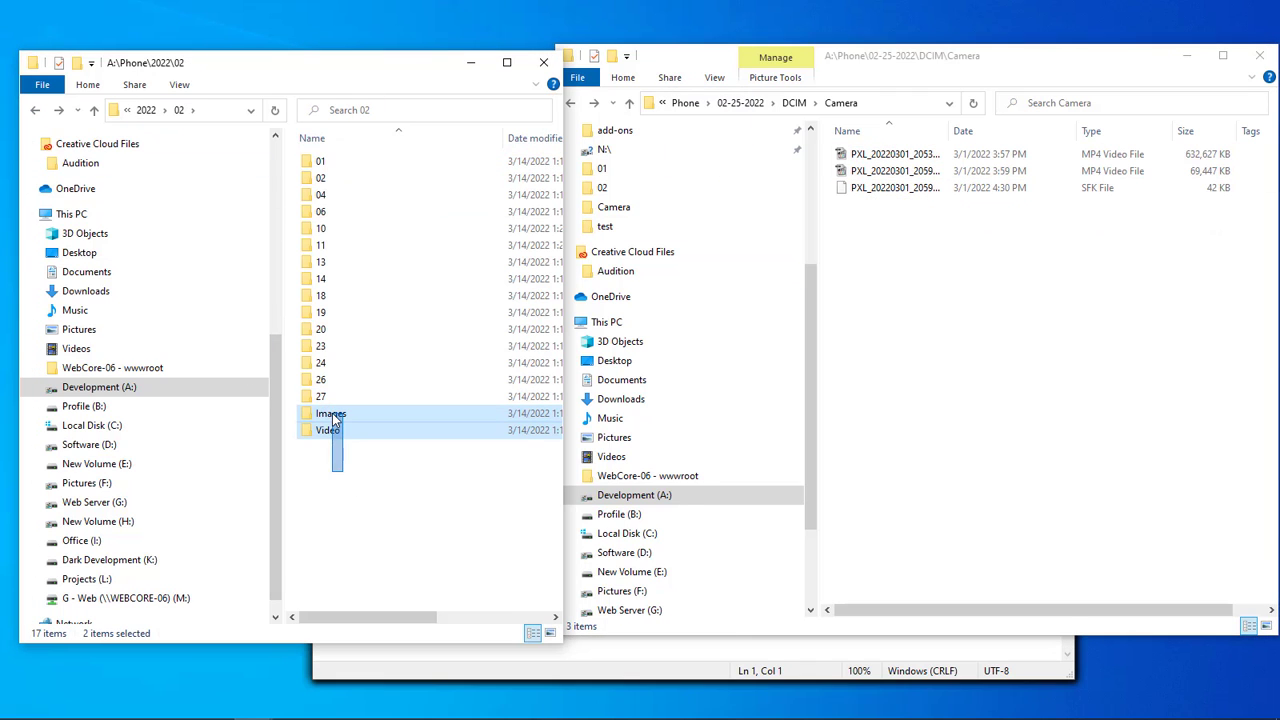
left_click(145, 112)
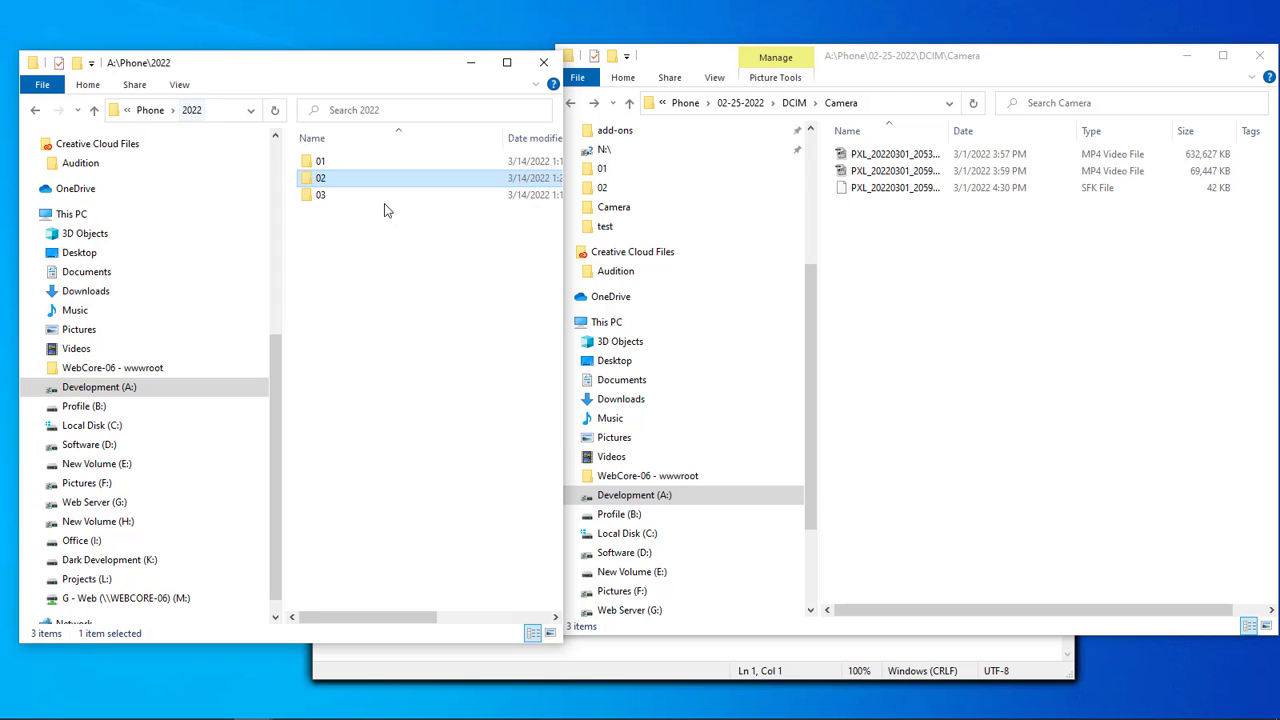
double_click(321, 196)
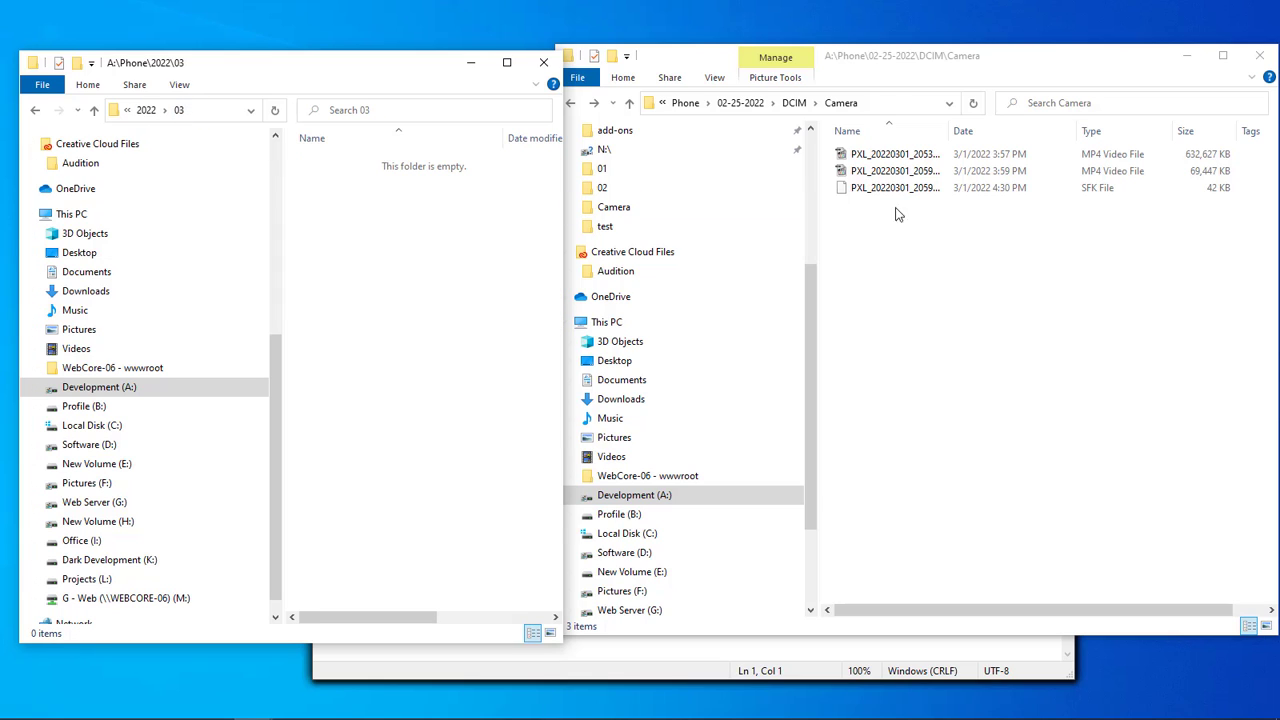
key("ctrl+shift+n")
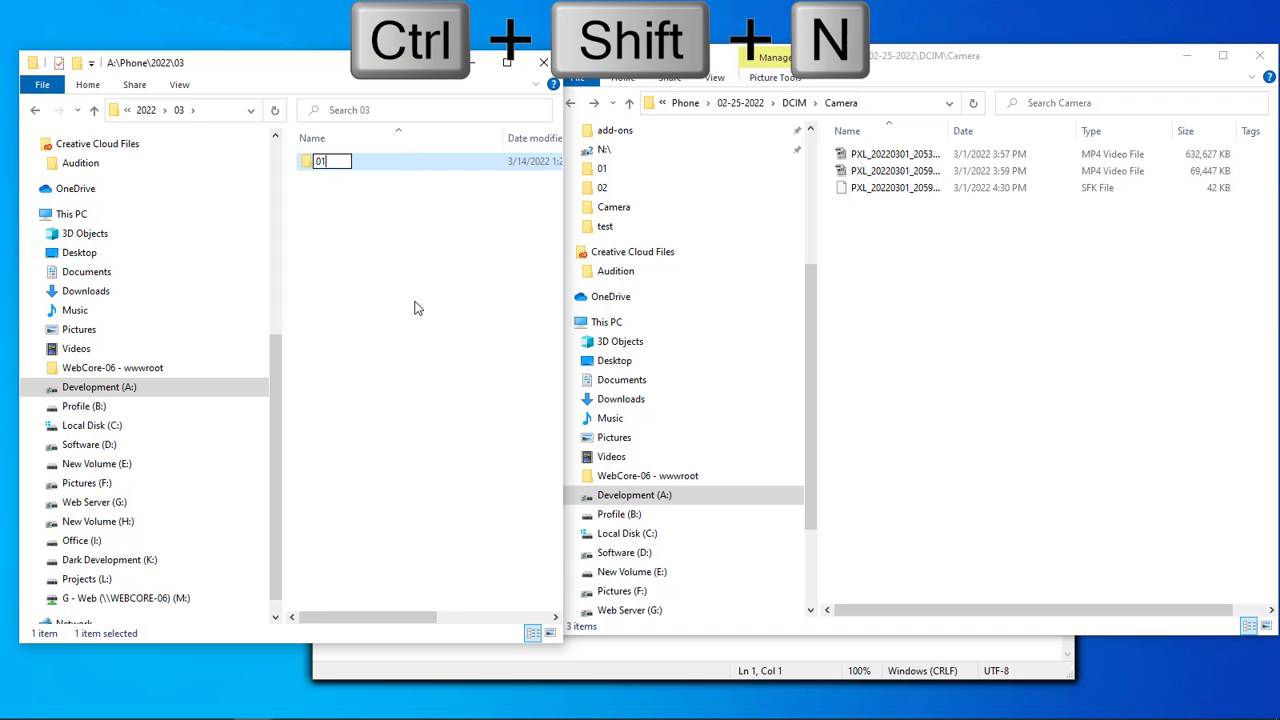
key("Return")
key("Return")
key("ctrl+v")
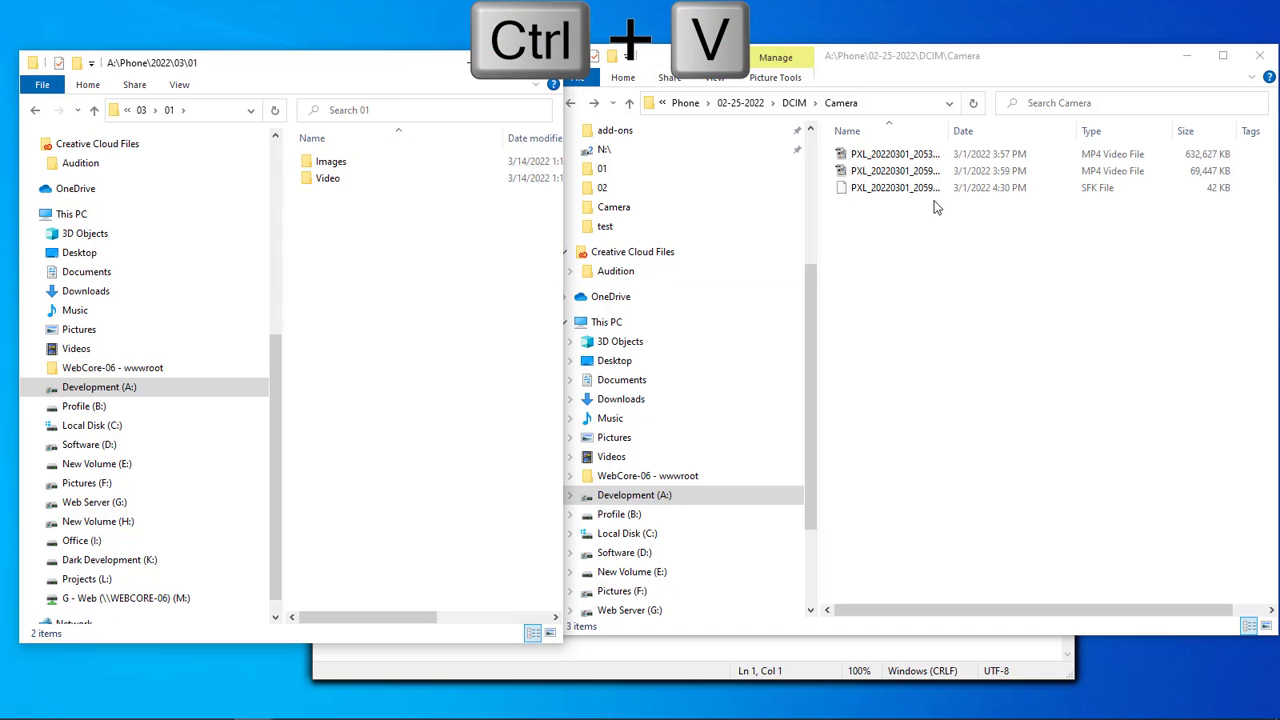
Move the two MP4 files dated 3/1/2022 from Camera into the Video folder of March's day folder 01.
left_click(911, 158)
left_click(908, 174, "ctrl")
left_click_drag(913, 157, 333, 182)
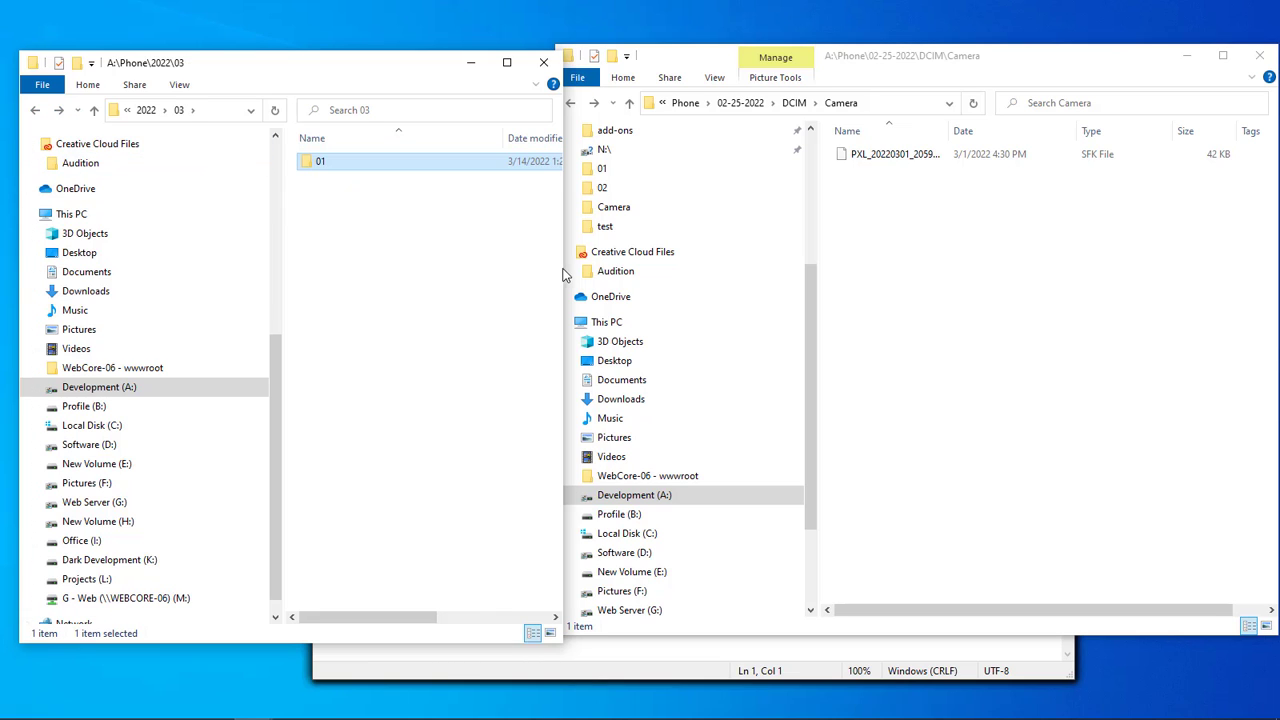
Widen the destination window and paste the Images and Videos folders into the 2022 folder.
left_click_drag(564, 275, 1138, 275)
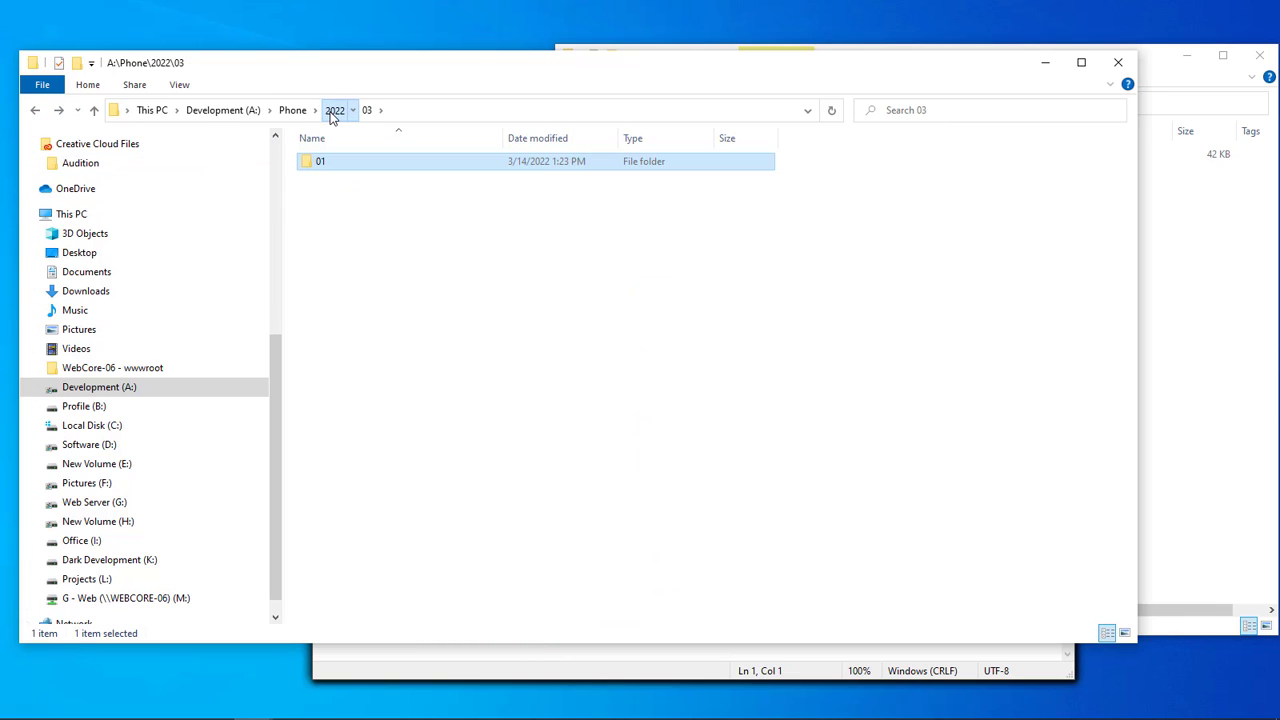
left_click(333, 111)
key("ctrl+v")
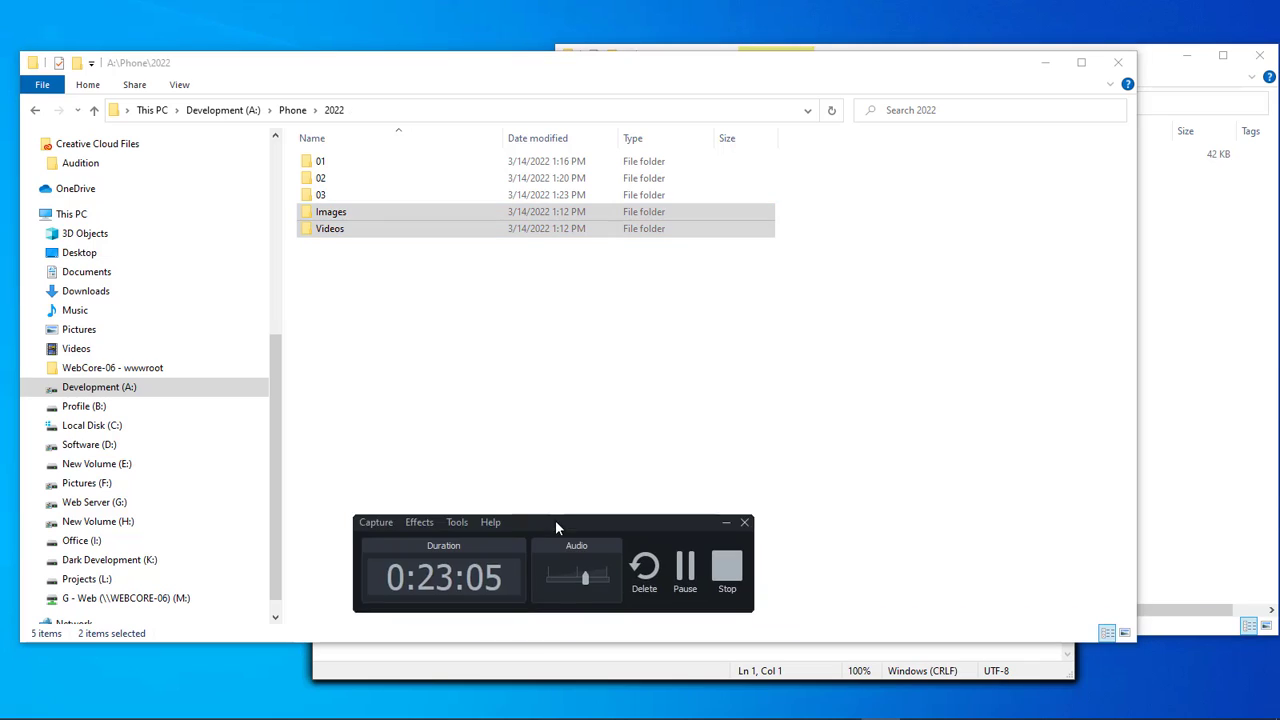
left_click_drag(555, 520, 588, 404)
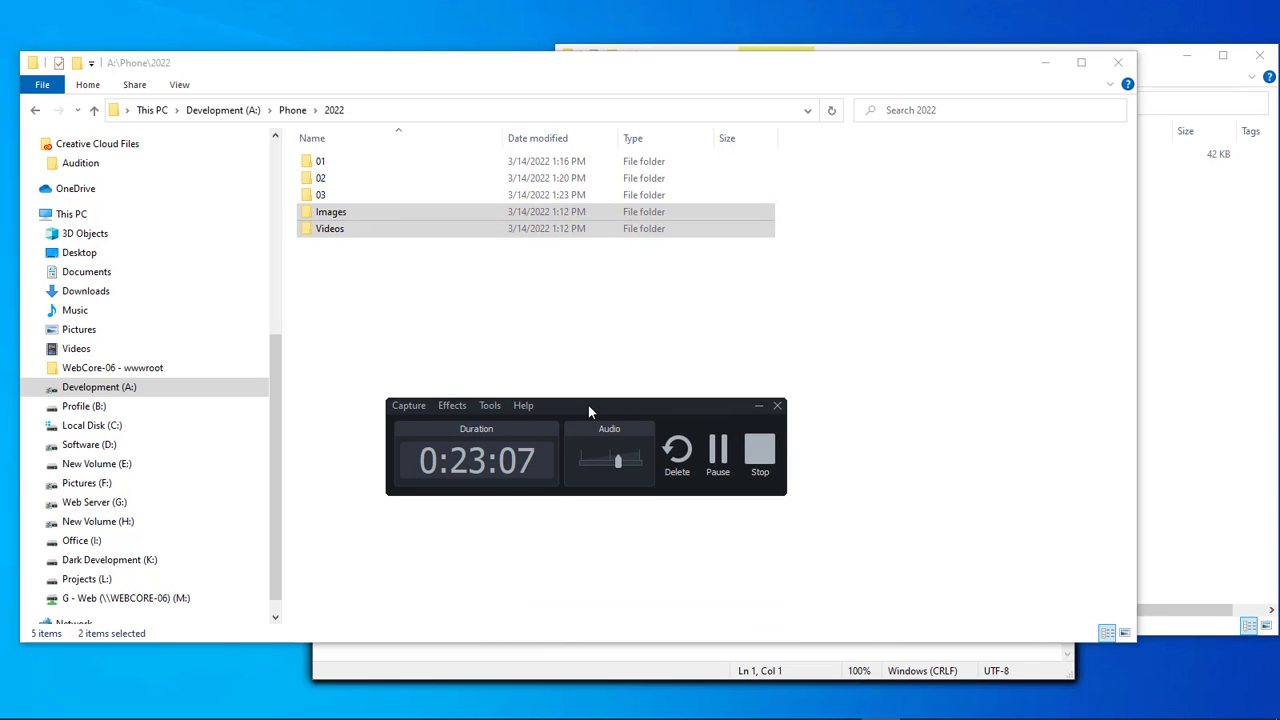